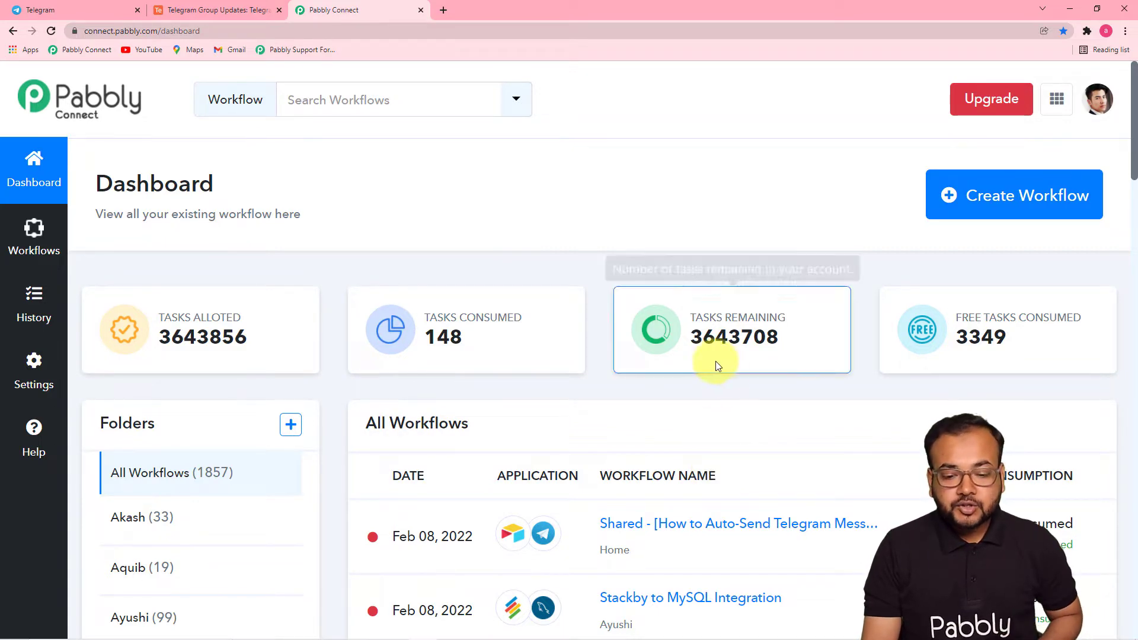
- Create a new workflow named "Send Messages on Telegram from Airtable Automatically"
{"action": "left_click", "coordinate": [996, 205]}
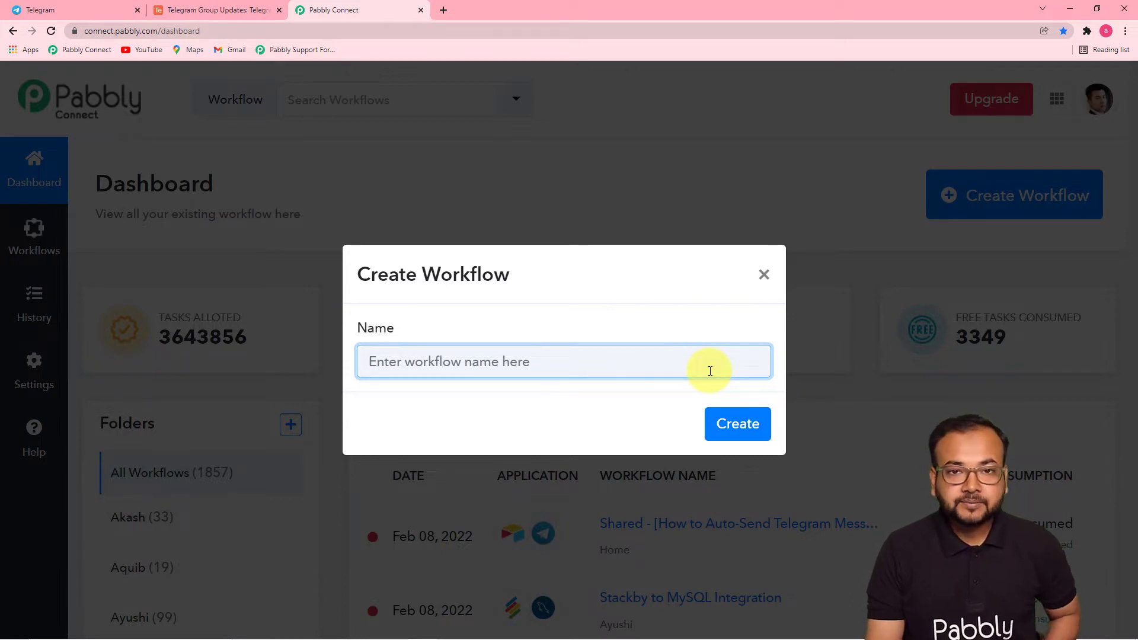
{"action": "type", "text": "Send Messages on Telegram from Airtable Automatically"}
{"action": "left_click", "coordinate": [551, 433]}
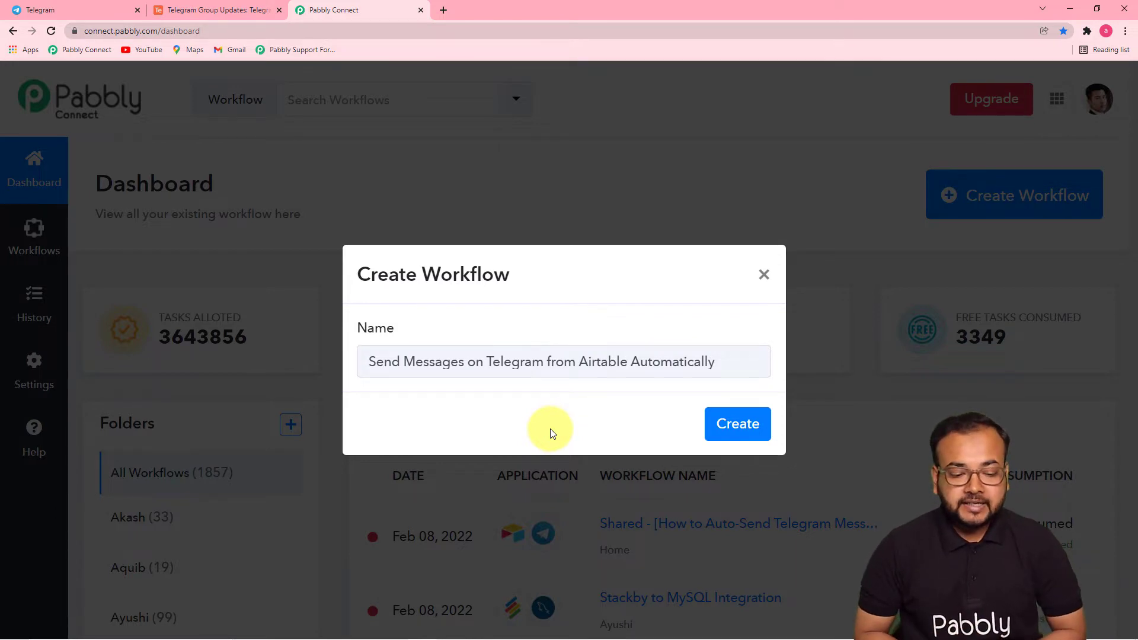
{"action": "left_click", "coordinate": [740, 424]}
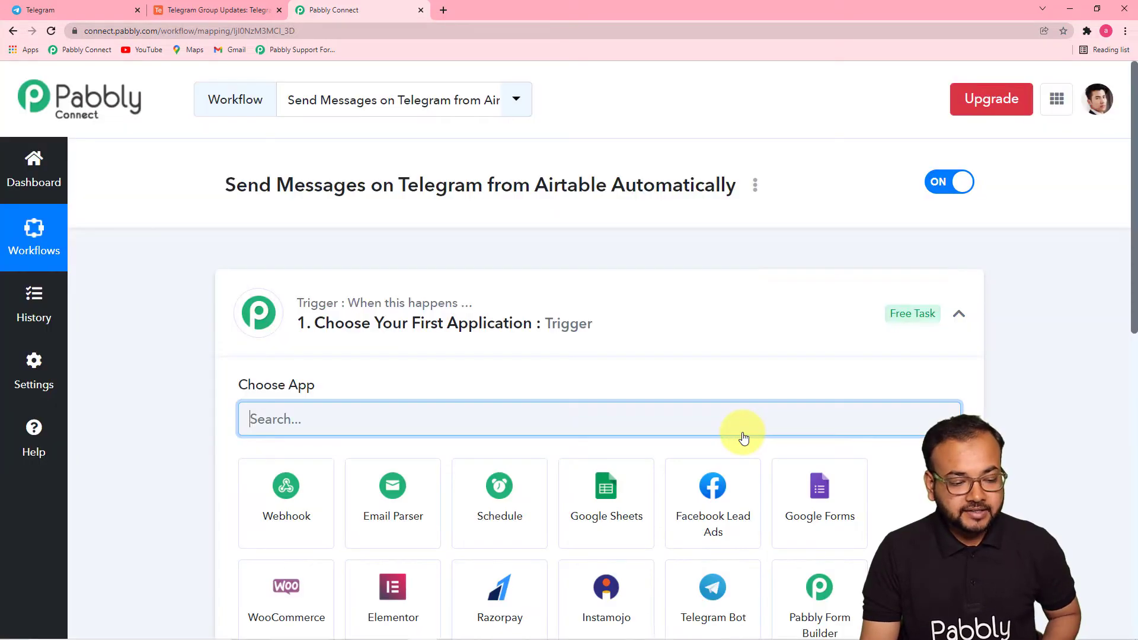
{"action": "left_click", "coordinate": [958, 314]}
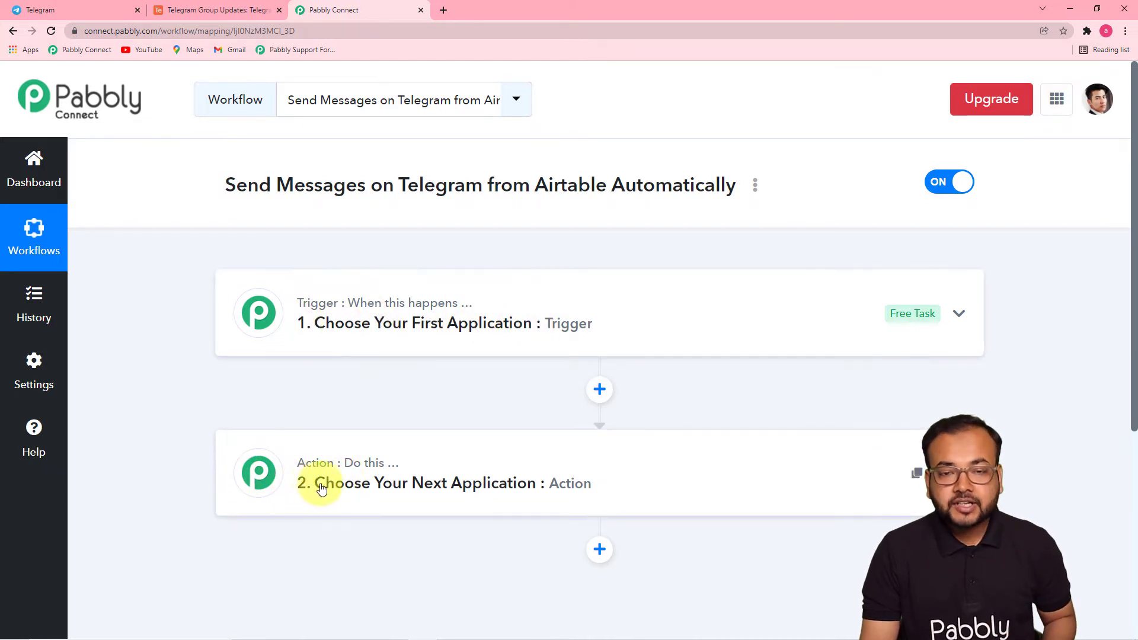
{"action": "mouse_move", "coordinate": [373, 476]}
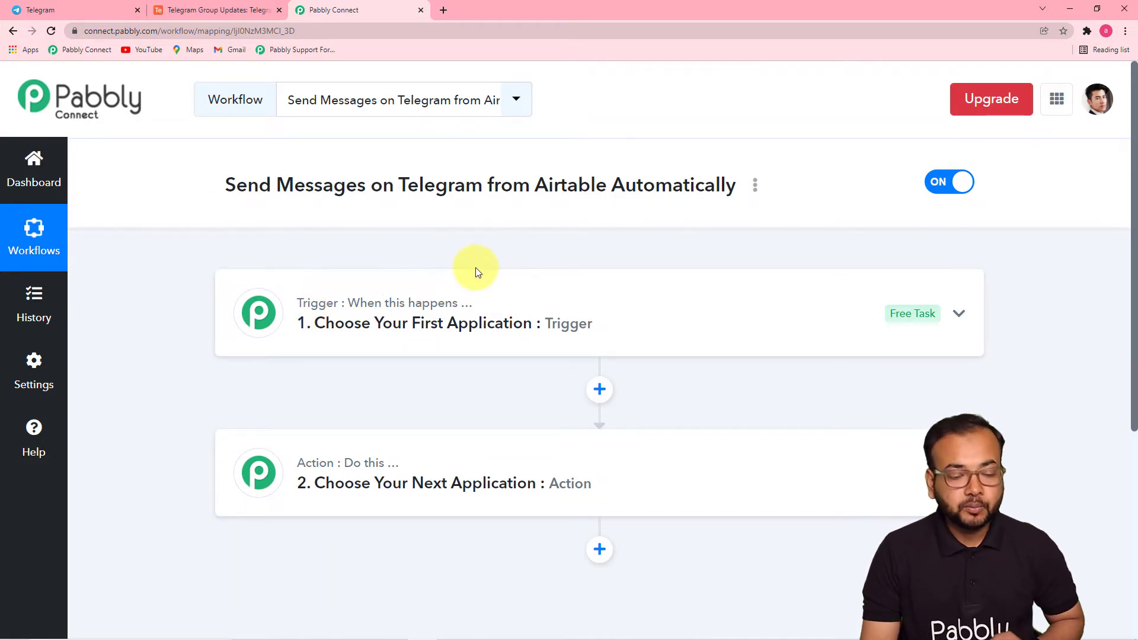
{"action": "left_click", "coordinate": [425, 343]}
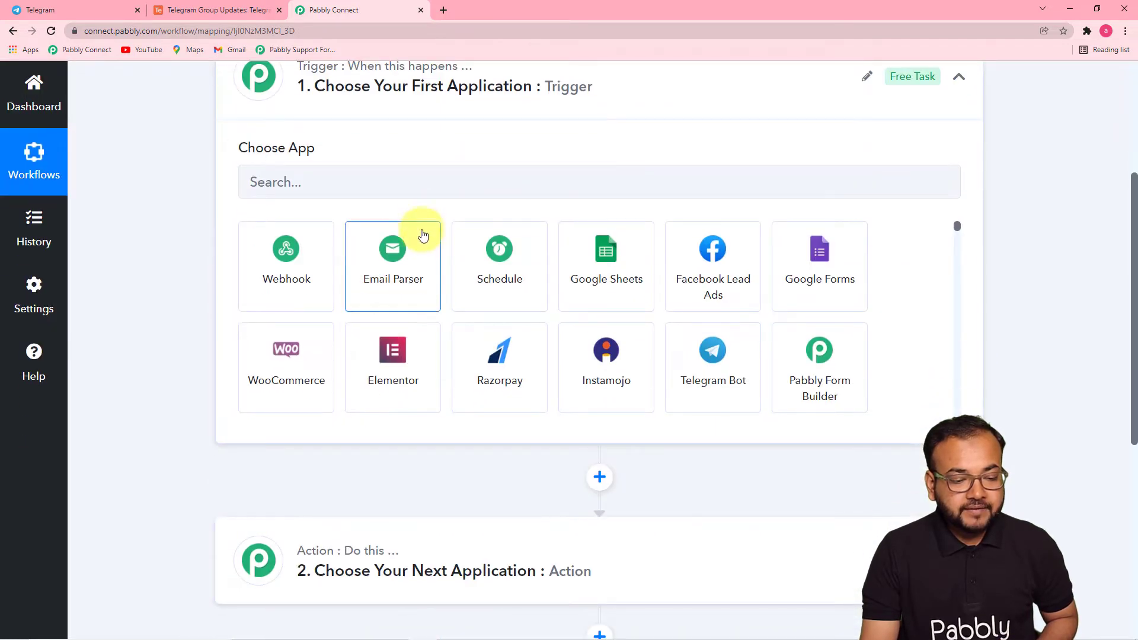
- Find Airtable in the app list and choose it as the workflow's trigger application
{"action": "left_click", "coordinate": [423, 188]}
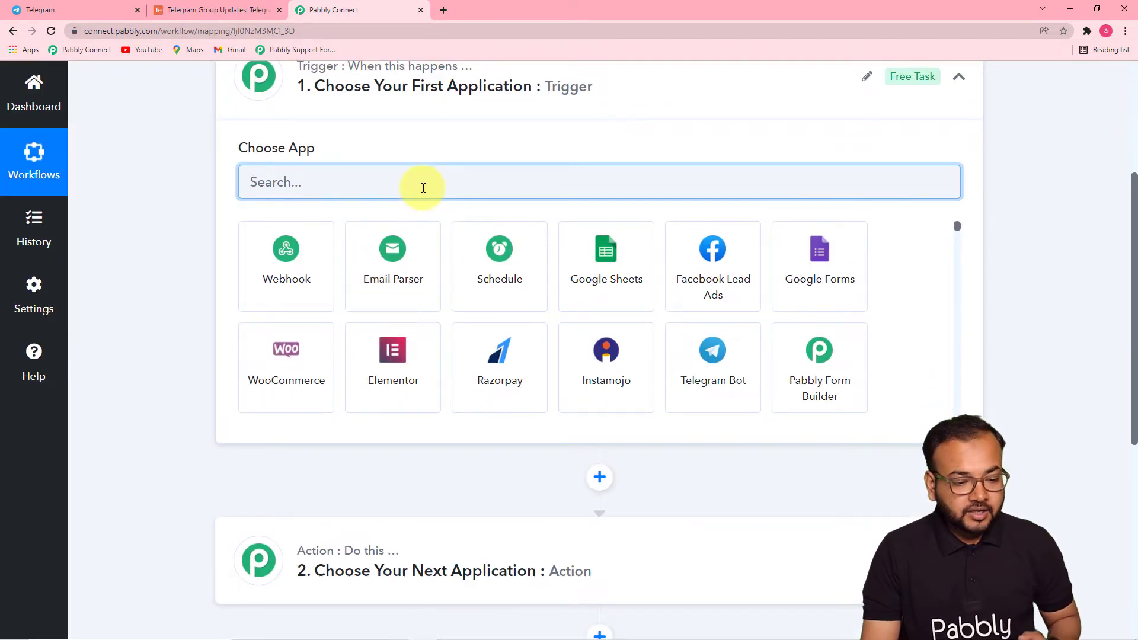
{"action": "type", "text": "a"}
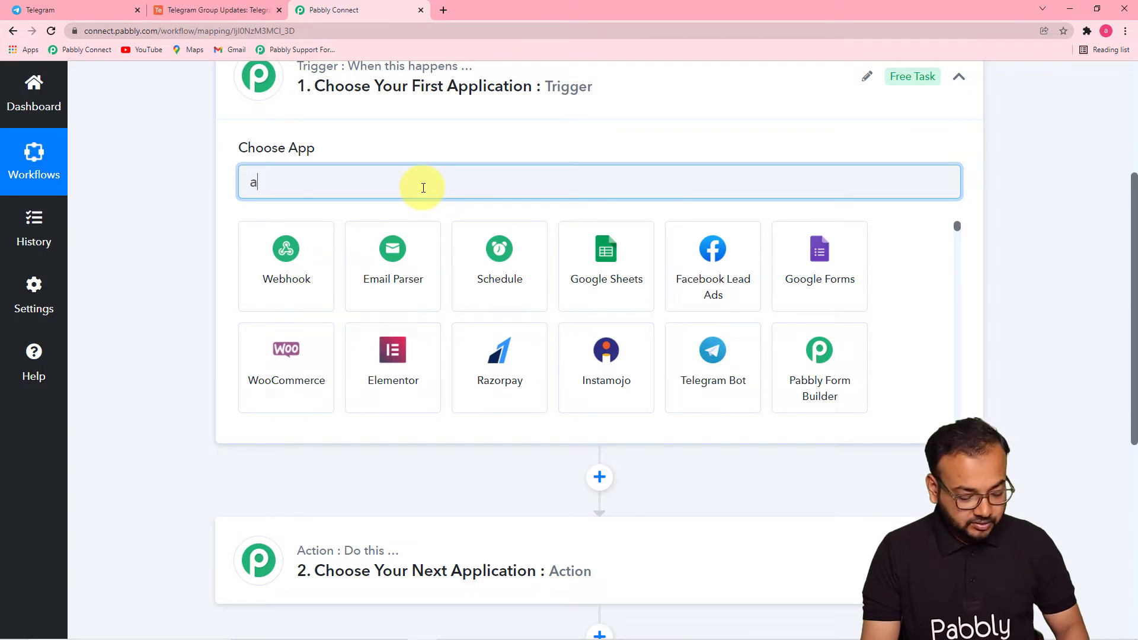
{"action": "type", "text": "irt"}
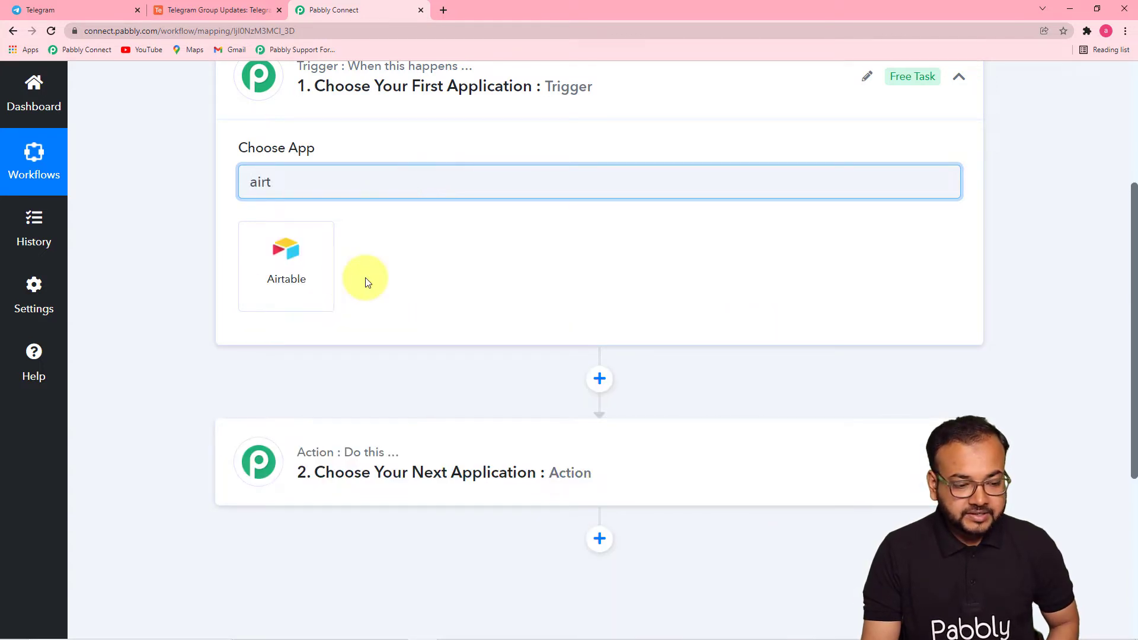
{"action": "left_click", "coordinate": [300, 291]}
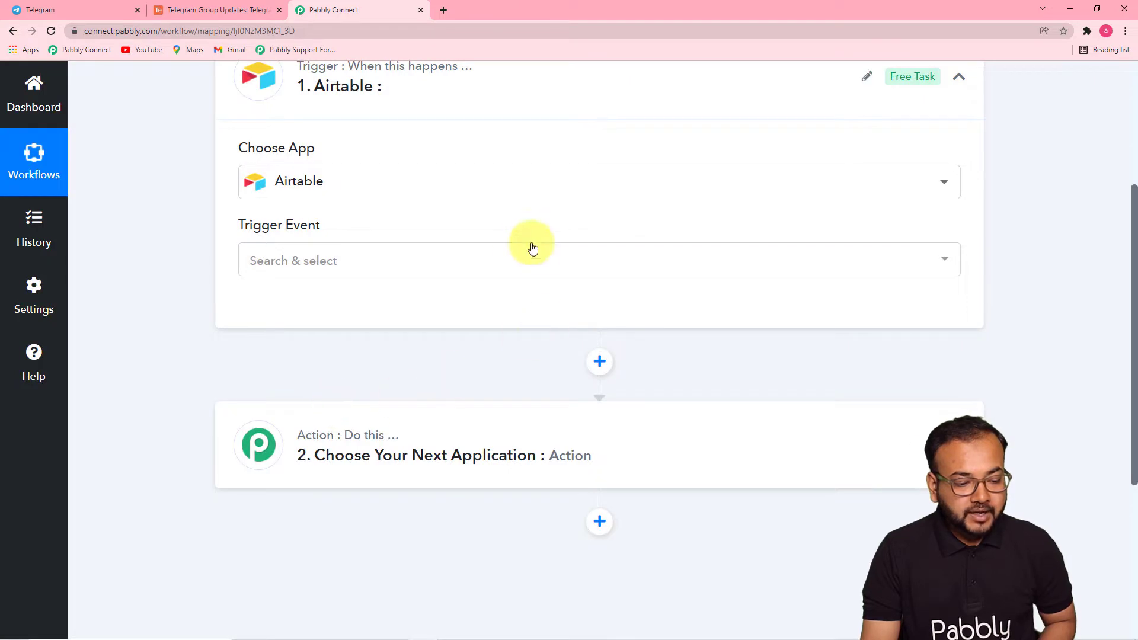
- Set the trigger event to New Record and start adding a new Airtable connection
{"action": "left_click", "coordinate": [511, 264]}
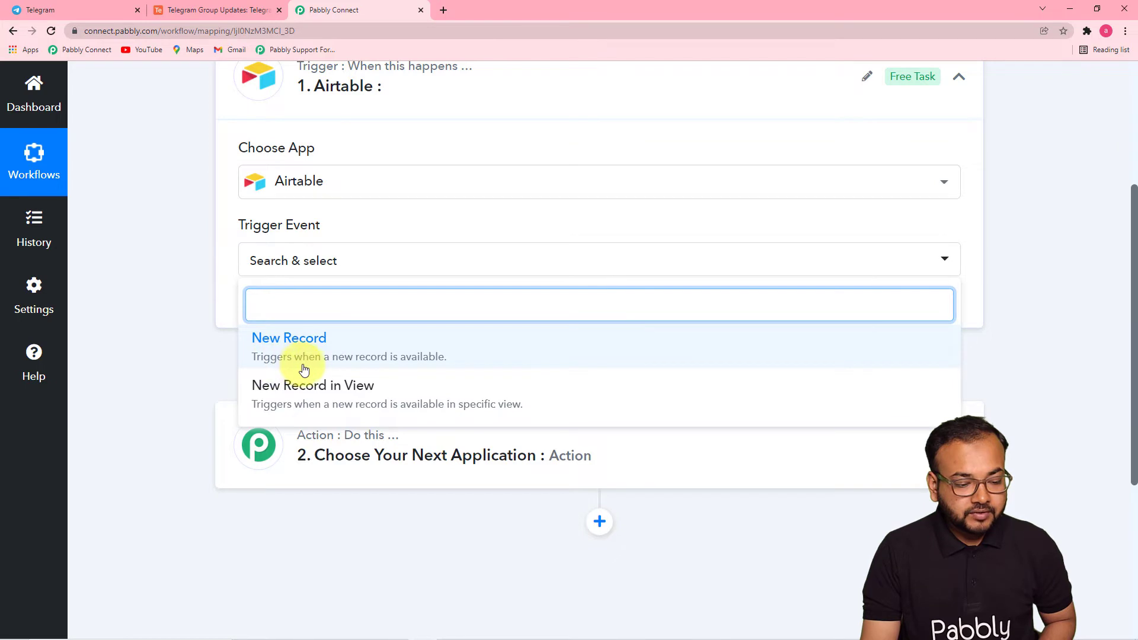
{"action": "left_click", "coordinate": [374, 359]}
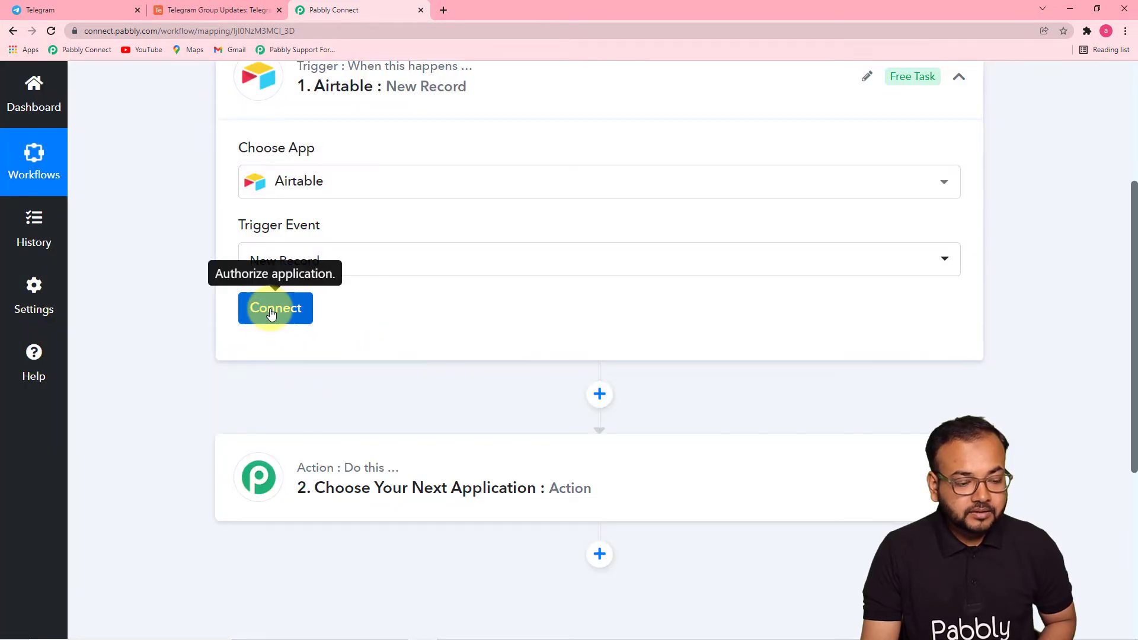
{"action": "left_click", "coordinate": [273, 310]}
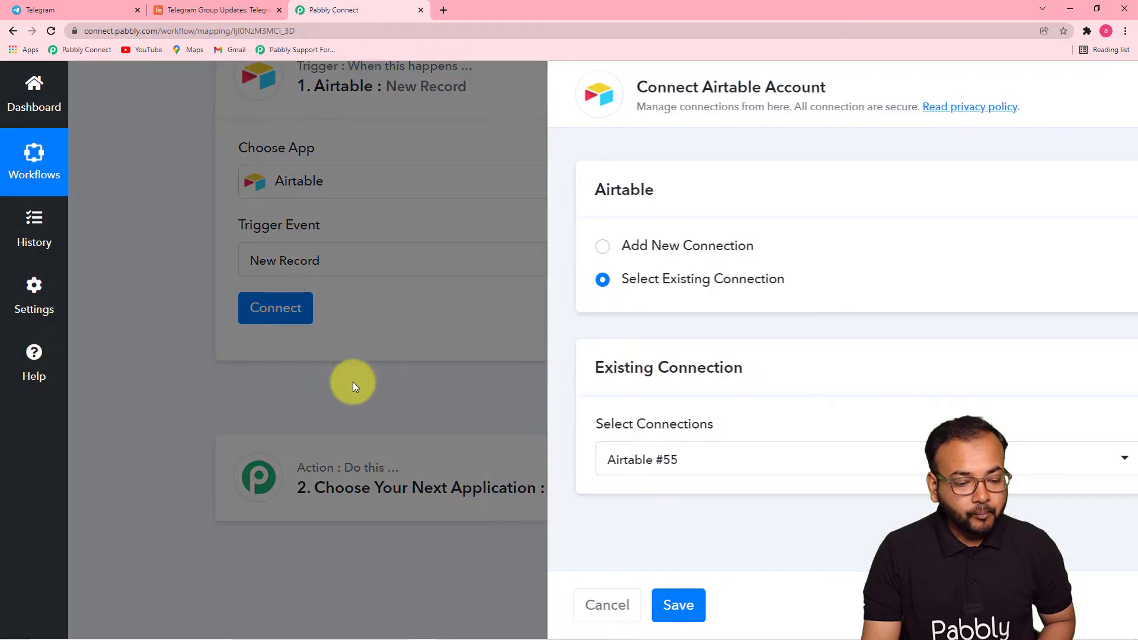
{"action": "left_click", "coordinate": [535, 246]}
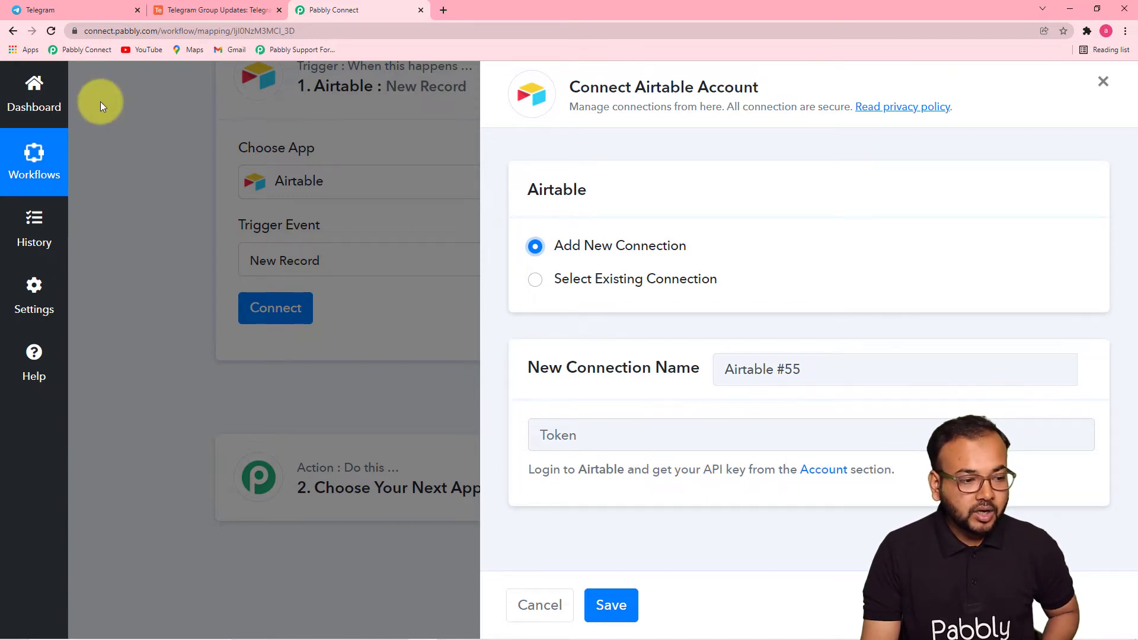
- Switch to the Telegram Group Updates base in Airtable and examine the field type settings of the Telegram Group Field column
{"action": "left_click", "coordinate": [182, 9]}
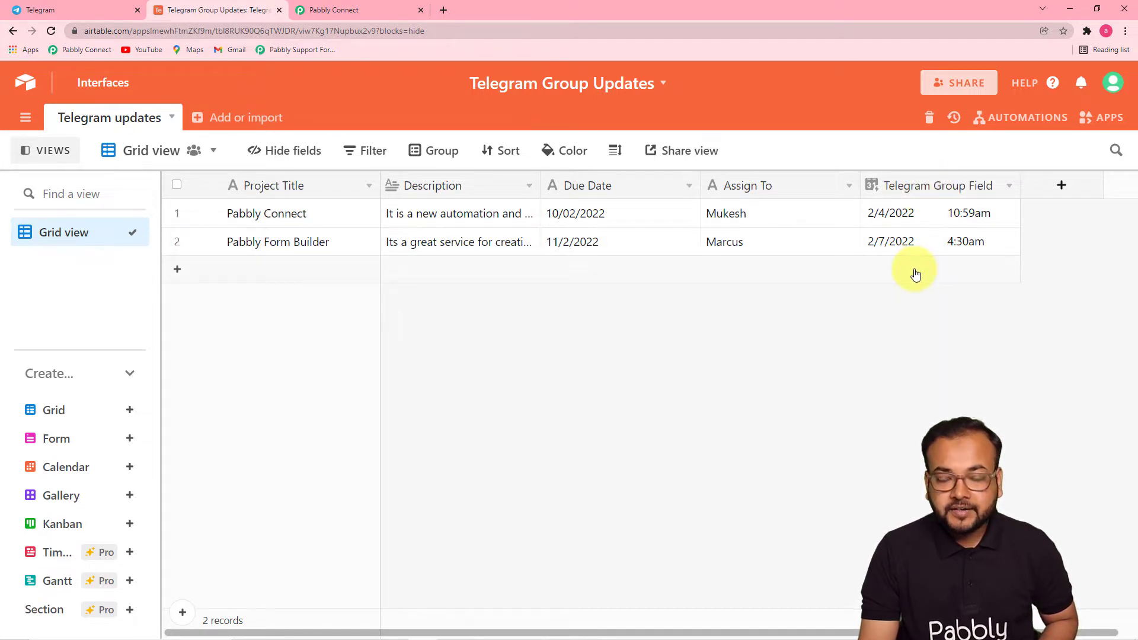
{"action": "left_click", "coordinate": [998, 191]}
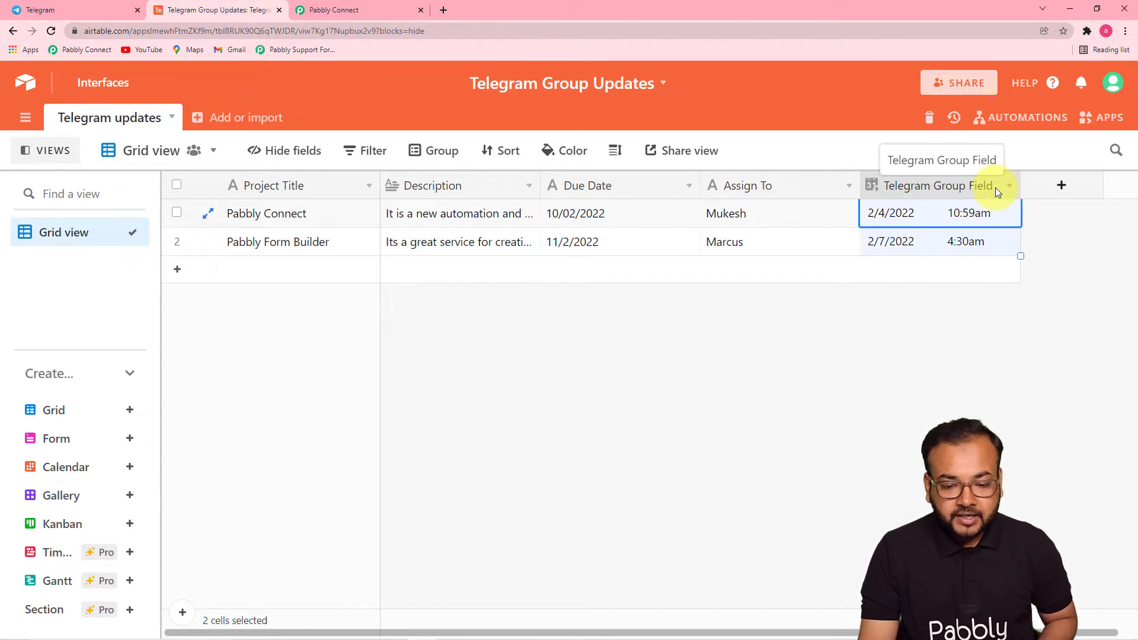
{"action": "left_click", "coordinate": [1006, 189]}
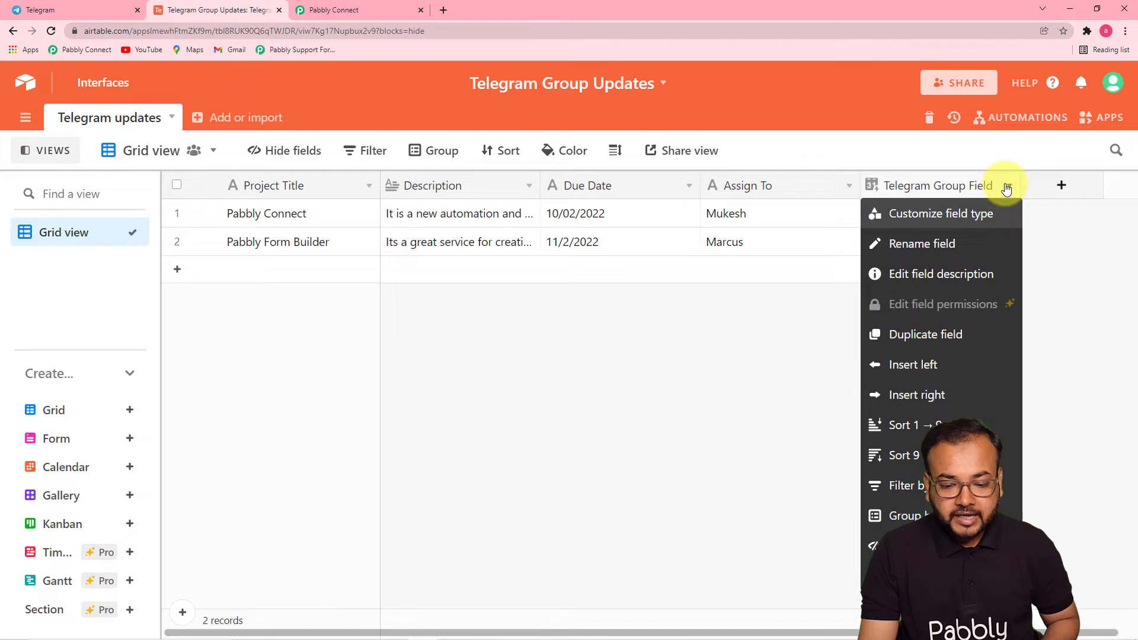
{"action": "left_click", "coordinate": [952, 214]}
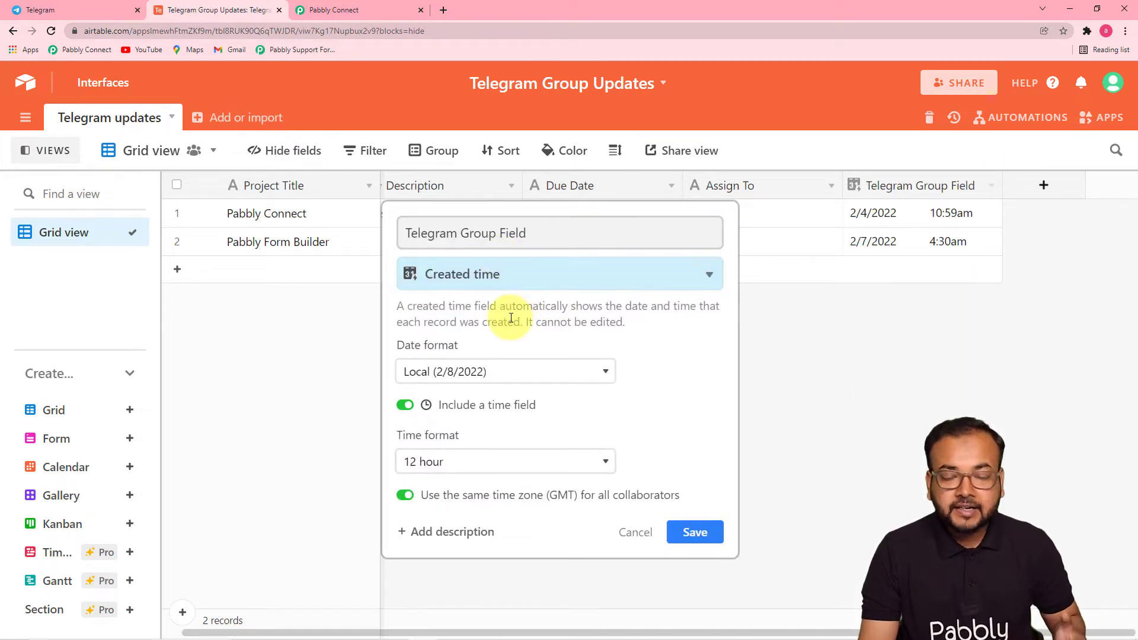
{"action": "left_click", "coordinate": [788, 333]}
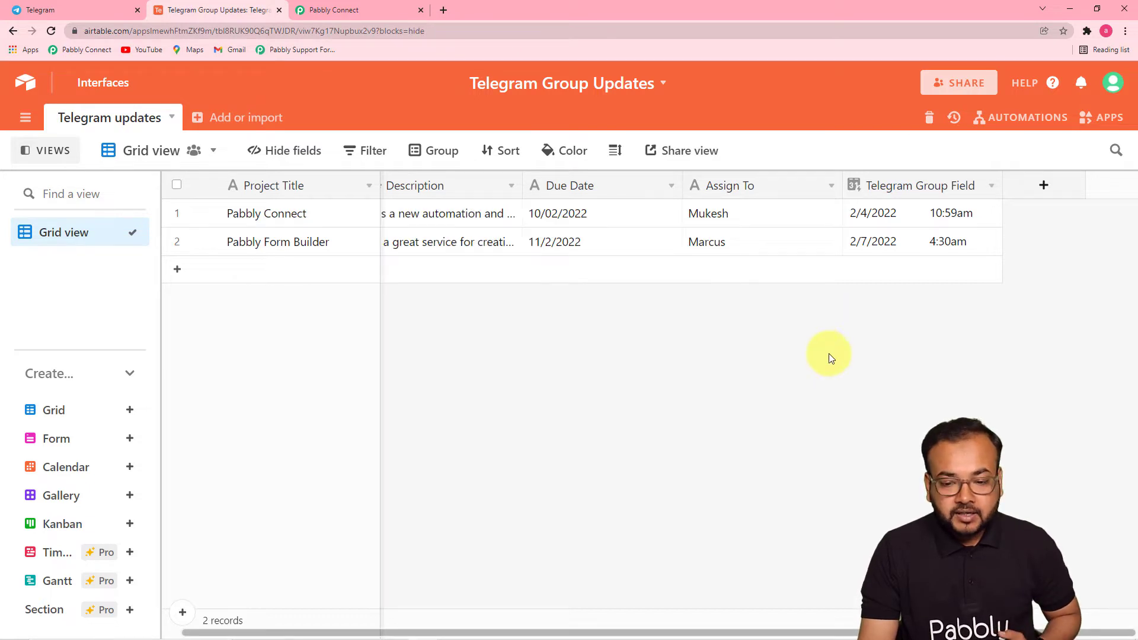
- Open the Airtable account overview and copy the personal API key
{"action": "left_click", "coordinate": [1115, 86]}
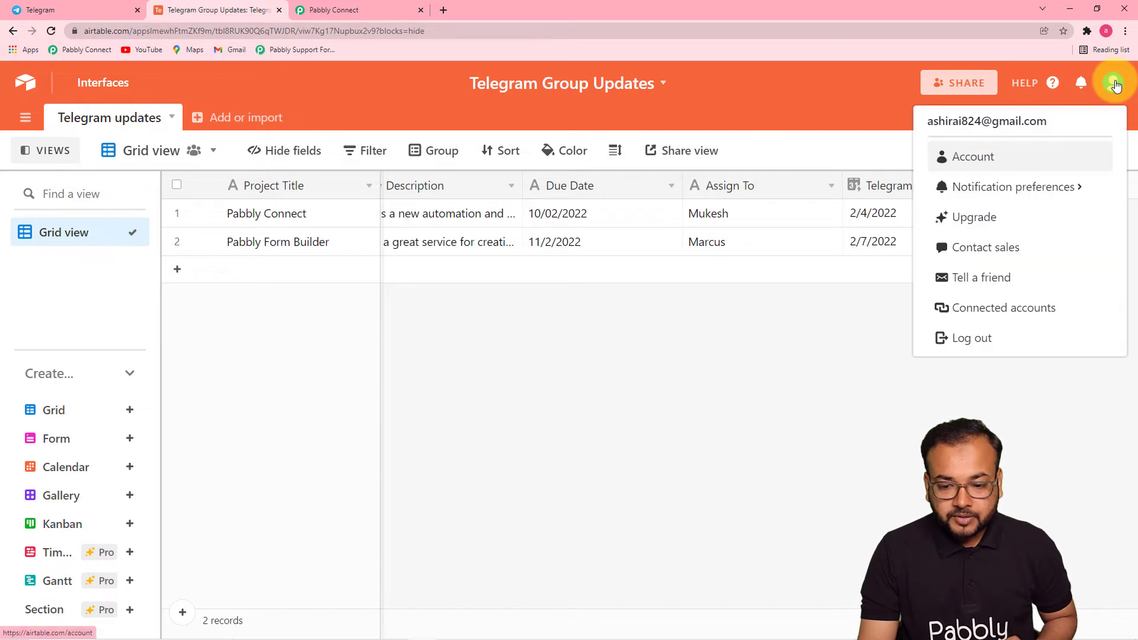
{"action": "left_click", "coordinate": [1004, 165]}
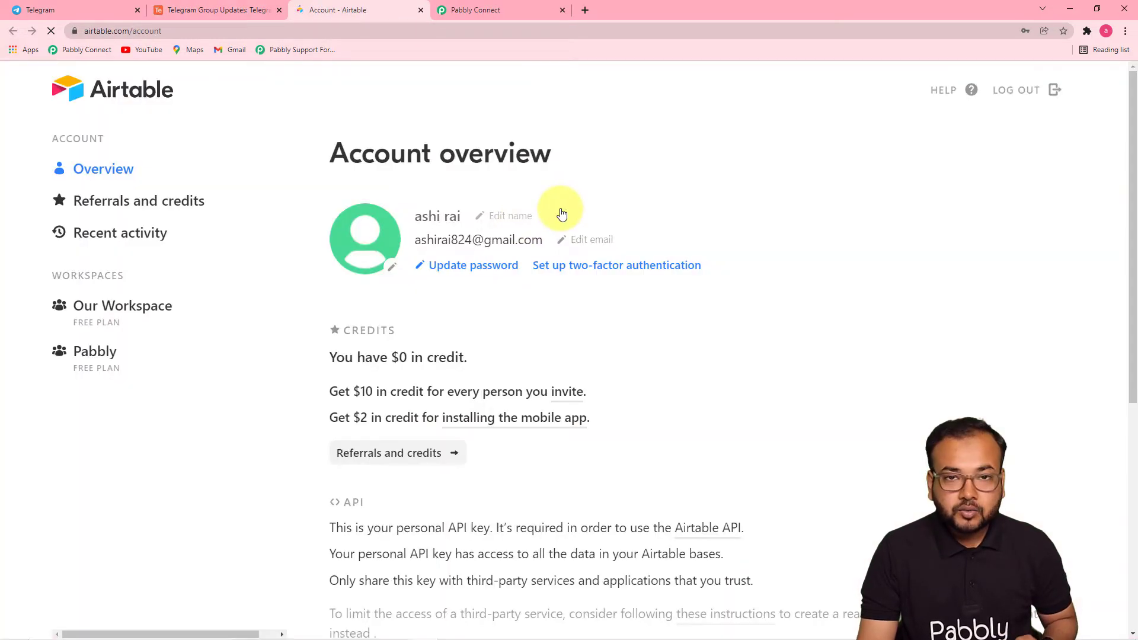
{"action": "left_click_drag", "start_coordinate": [1132, 181], "coordinate": [1124, 355]}
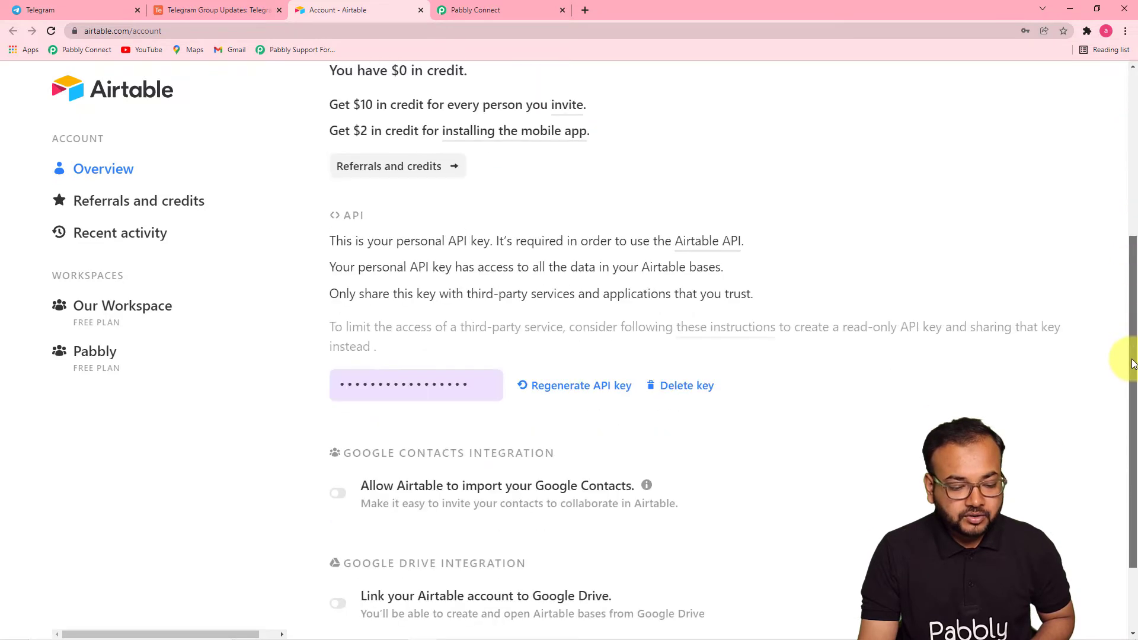
{"action": "left_click", "coordinate": [446, 354]}
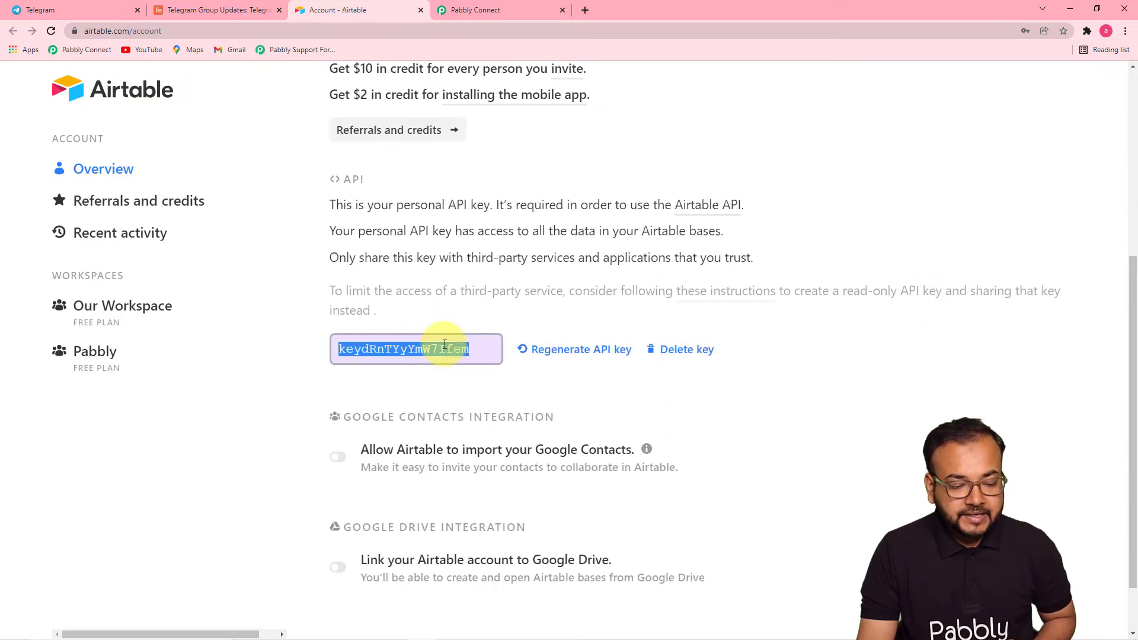
{"action": "right_click", "coordinate": [444, 343]}
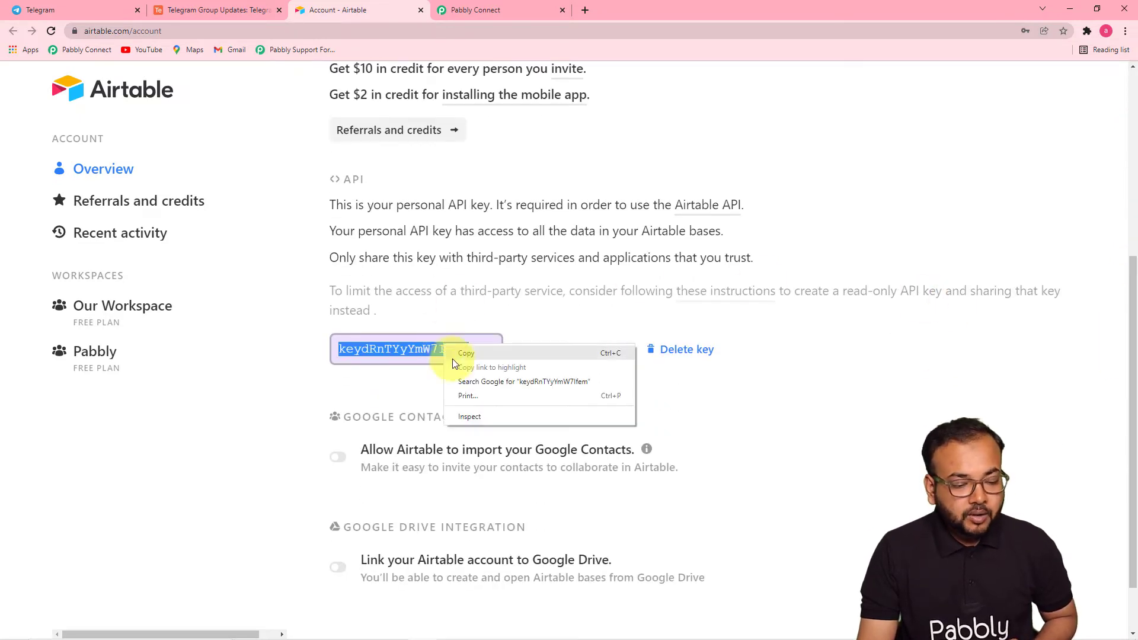
{"action": "left_click", "coordinate": [465, 356]}
- Return to Pabbly Connect, paste the Airtable API key as the new connection's token and save the connection
{"action": "left_click", "coordinate": [474, 10]}
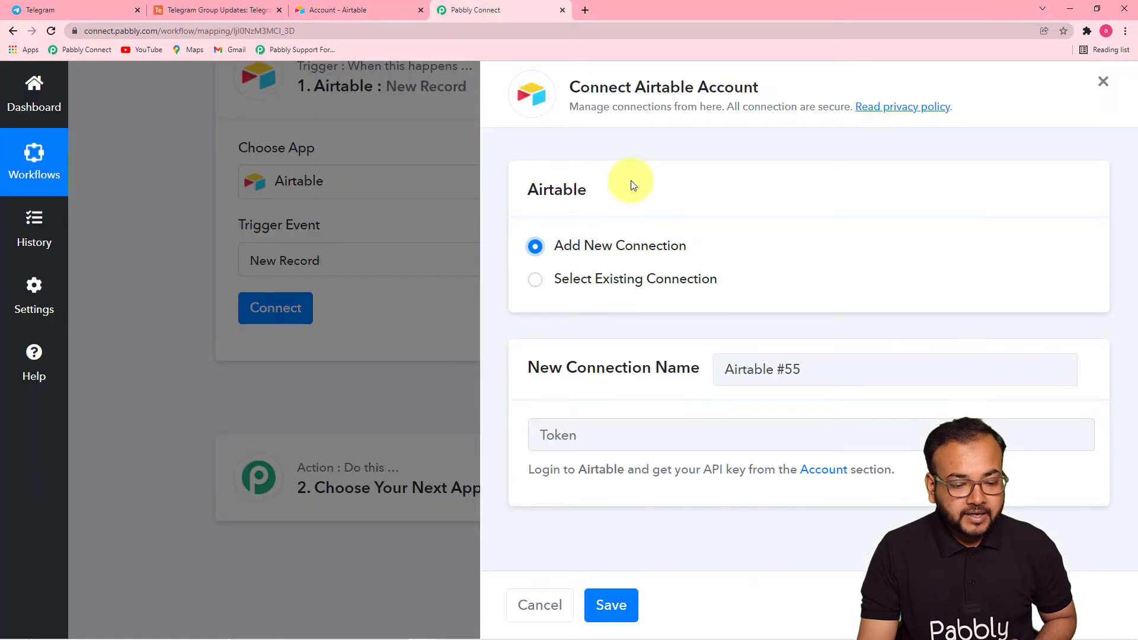
{"action": "right_click", "coordinate": [583, 435]}
{"action": "left_click", "coordinate": [649, 528]}
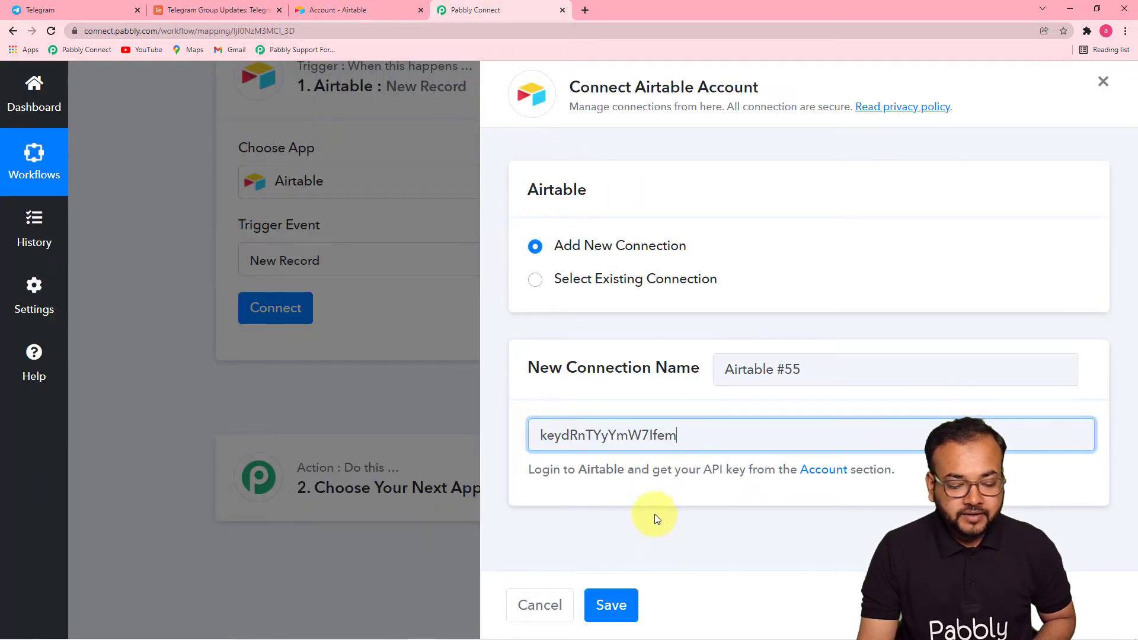
{"action": "left_click", "coordinate": [609, 602]}
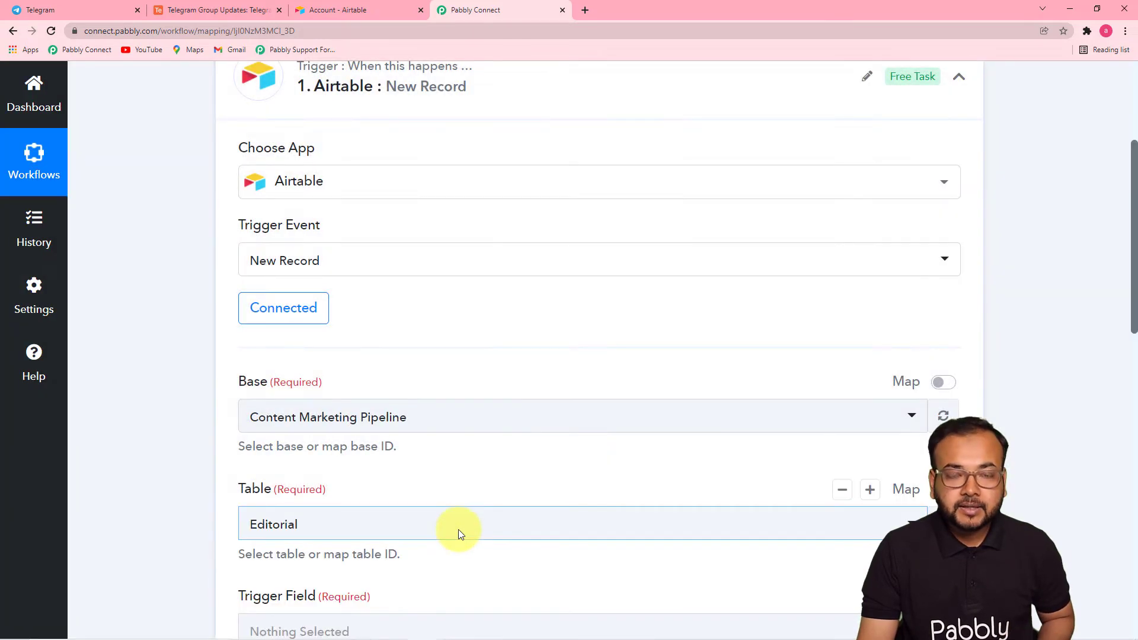
- Review the trigger's Base, Table and Trigger Field settings against the base and table names in Airtable
{"action": "scroll", "coordinate": [677, 350], "scroll_direction": "down", "scroll_amount": 1}
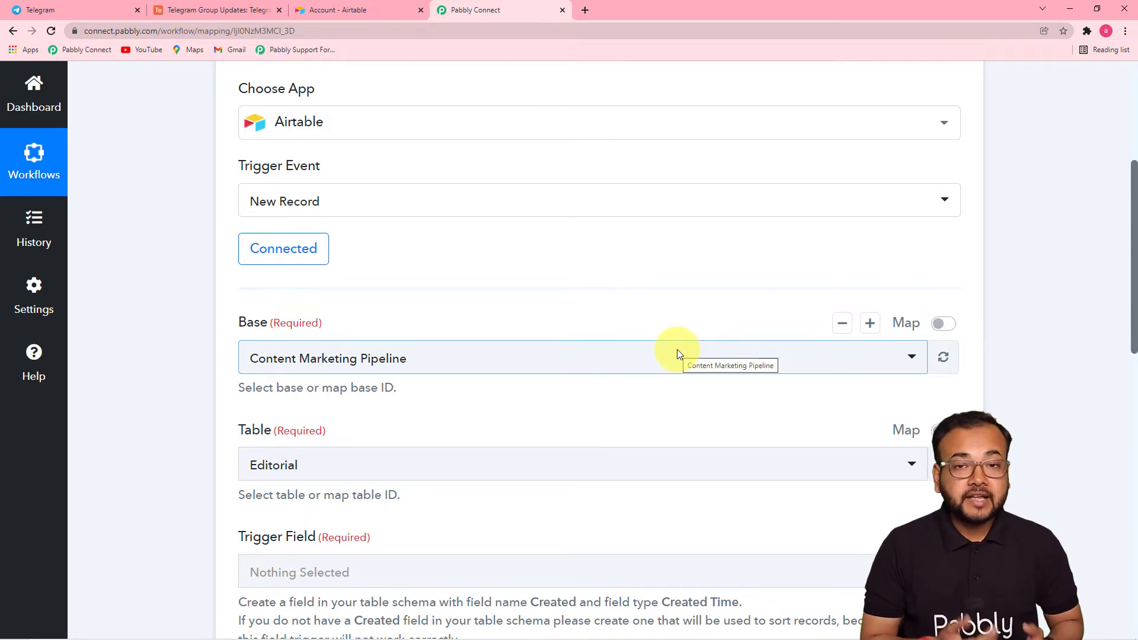
{"action": "left_click", "coordinate": [302, 10]}
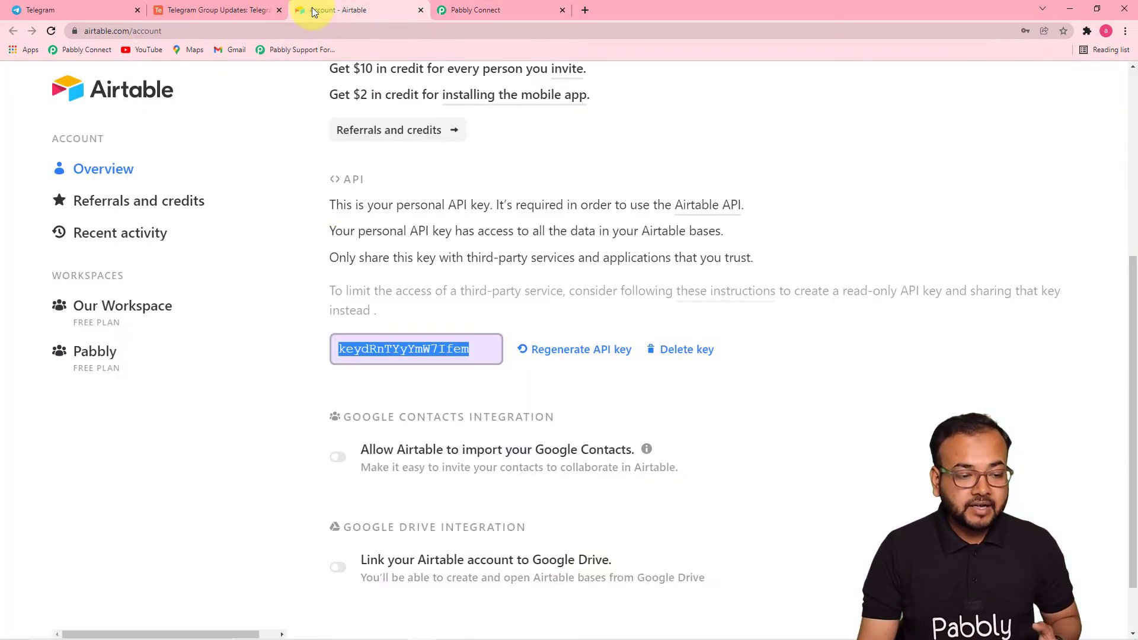
{"action": "left_click", "coordinate": [223, 11]}
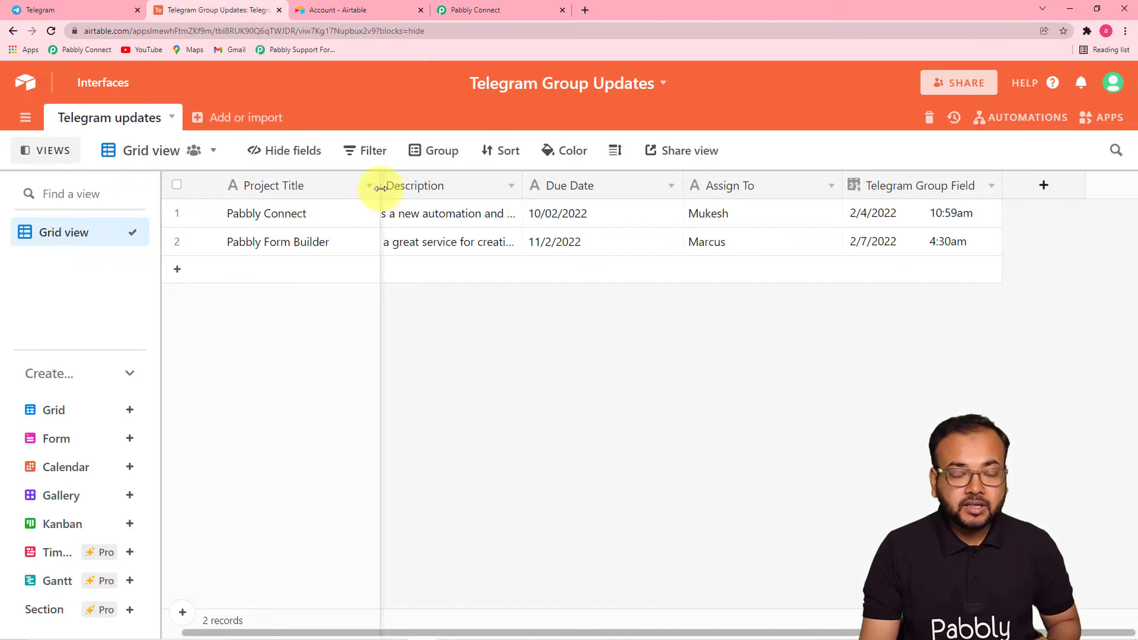
{"action": "left_click", "coordinate": [490, 13]}
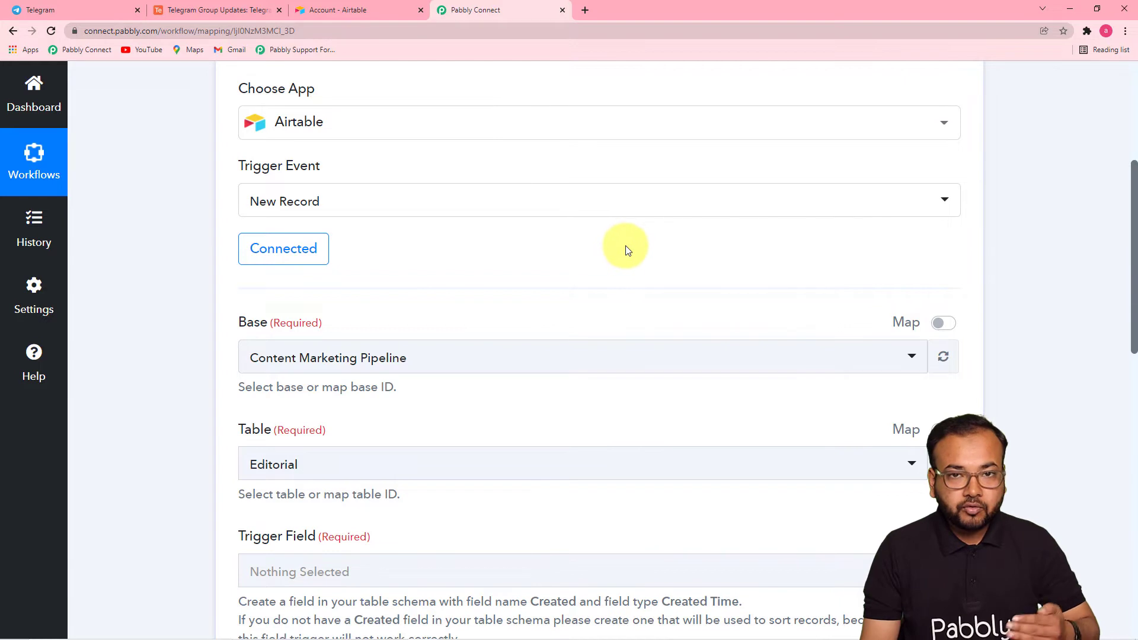
{"action": "scroll", "coordinate": [219, 314], "scroll_direction": "up", "scroll_amount": 1}
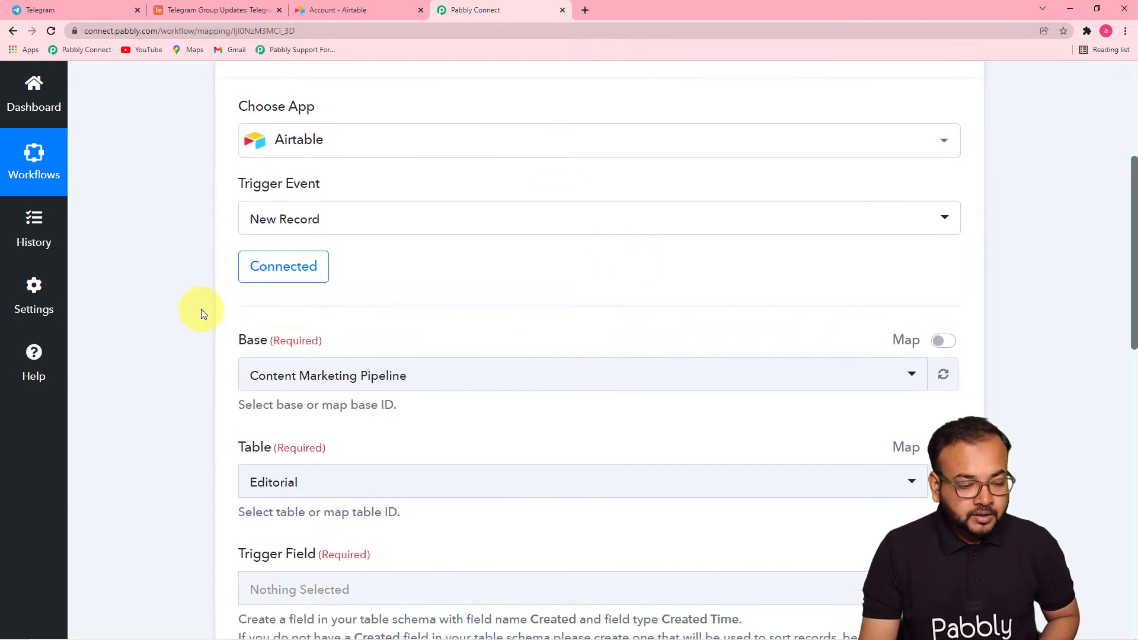
{"action": "left_click_drag", "start_coordinate": [1135, 248], "coordinate": [1132, 346]}
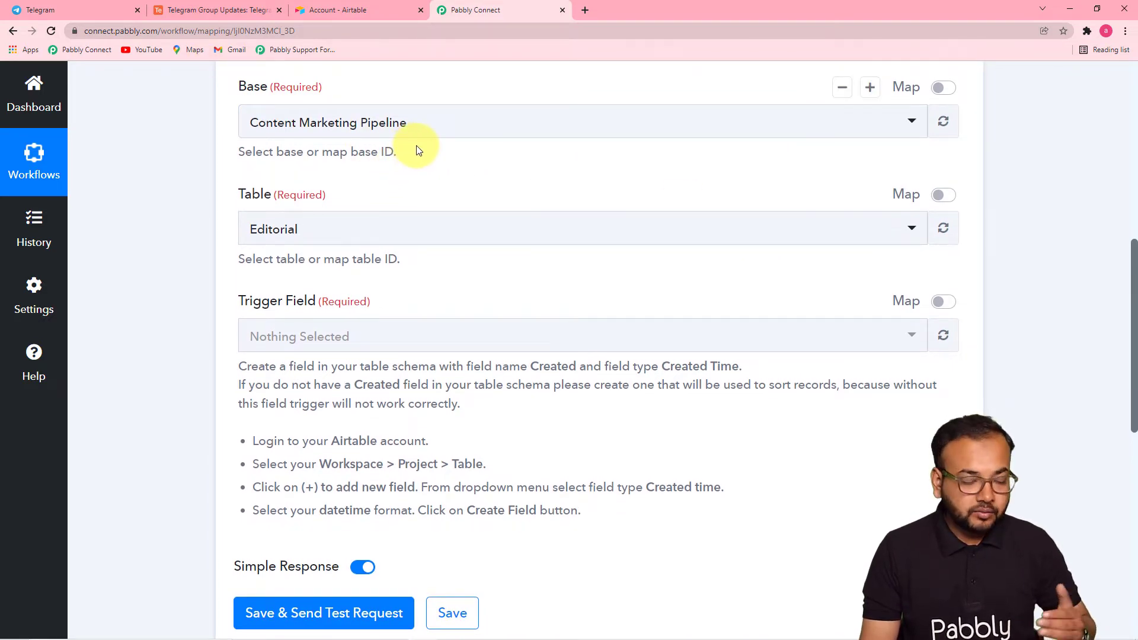
{"action": "left_click", "coordinate": [207, 10]}
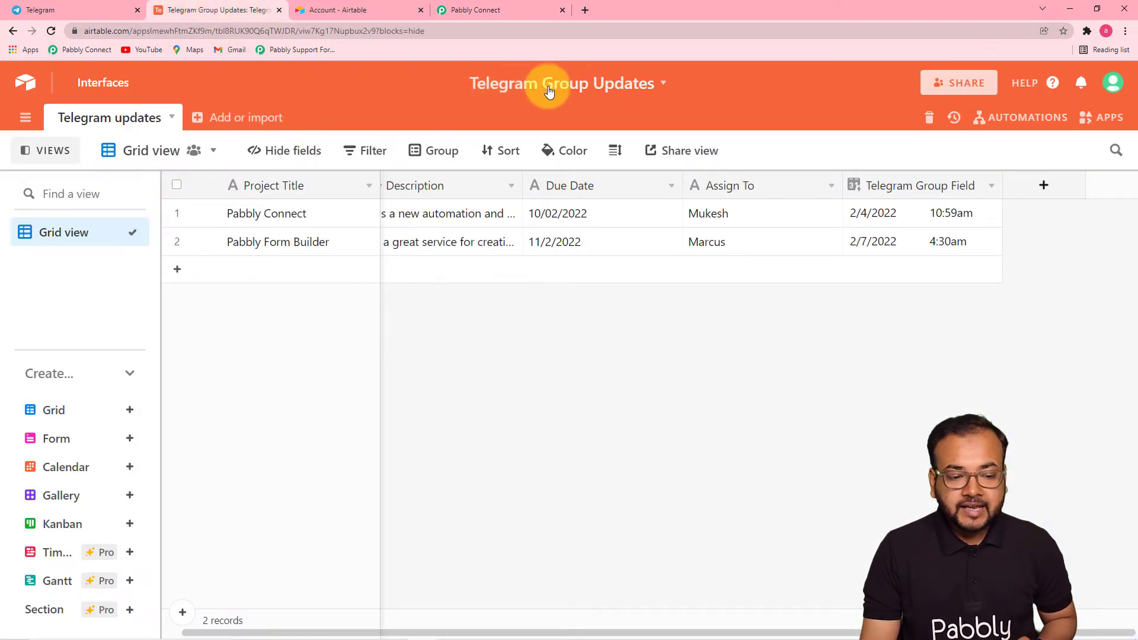
{"action": "left_click", "coordinate": [519, 17]}
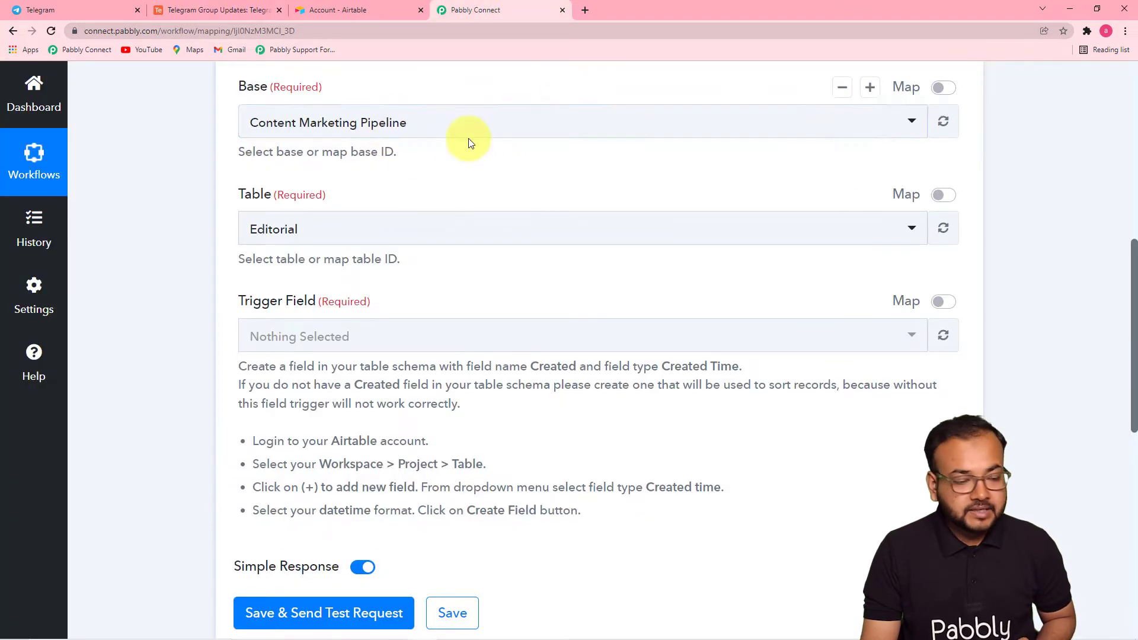
- Set the trigger's Base to Telegram Group Updates and its Table to Telegram updates
{"action": "left_click", "coordinate": [392, 125]}
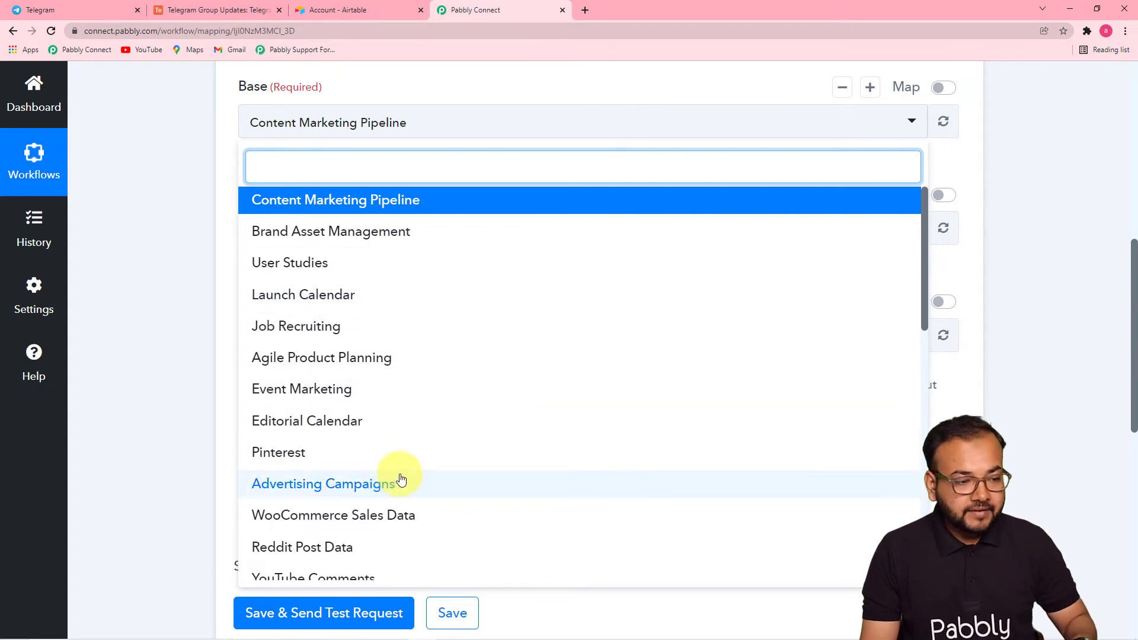
{"action": "type", "text": "tel"}
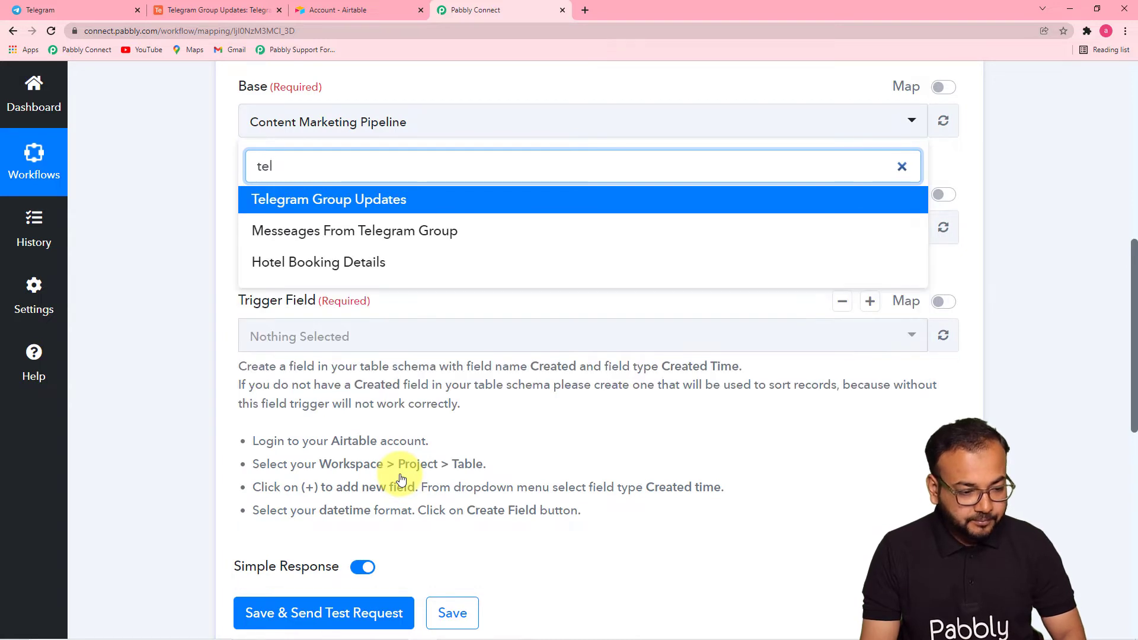
{"action": "left_click", "coordinate": [335, 206]}
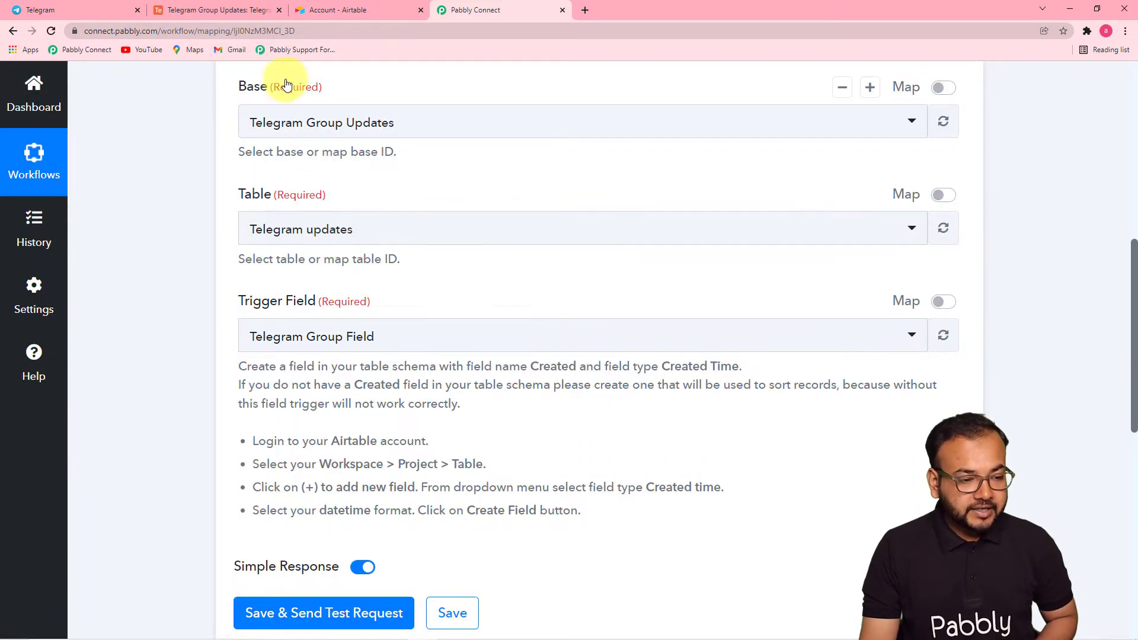
{"action": "left_click", "coordinate": [386, 231]}
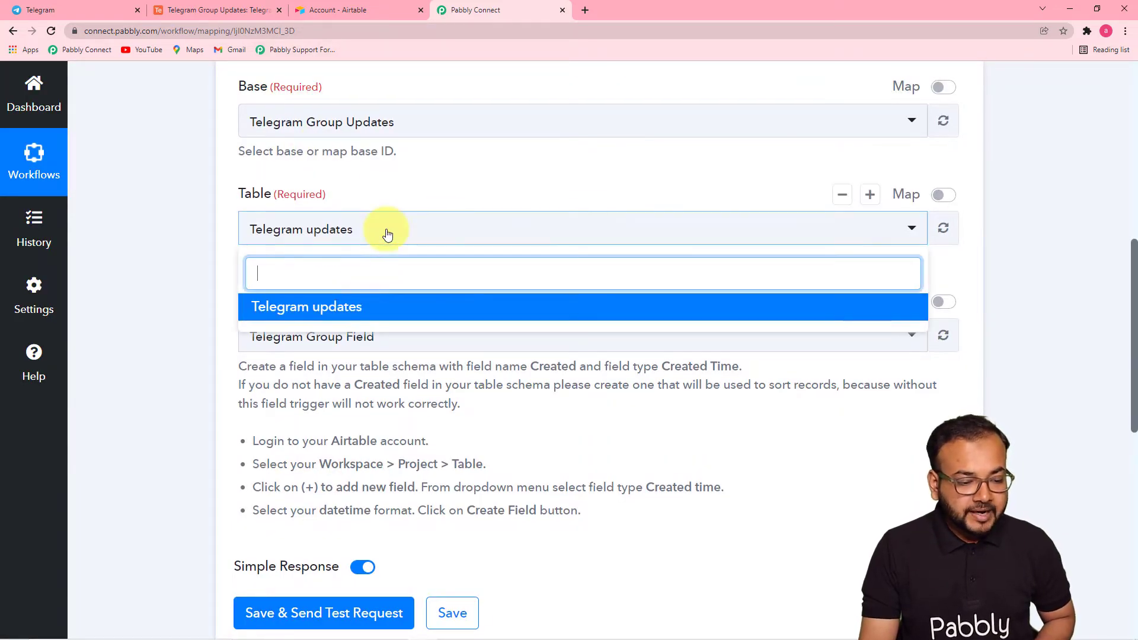
{"action": "left_click", "coordinate": [364, 306]}
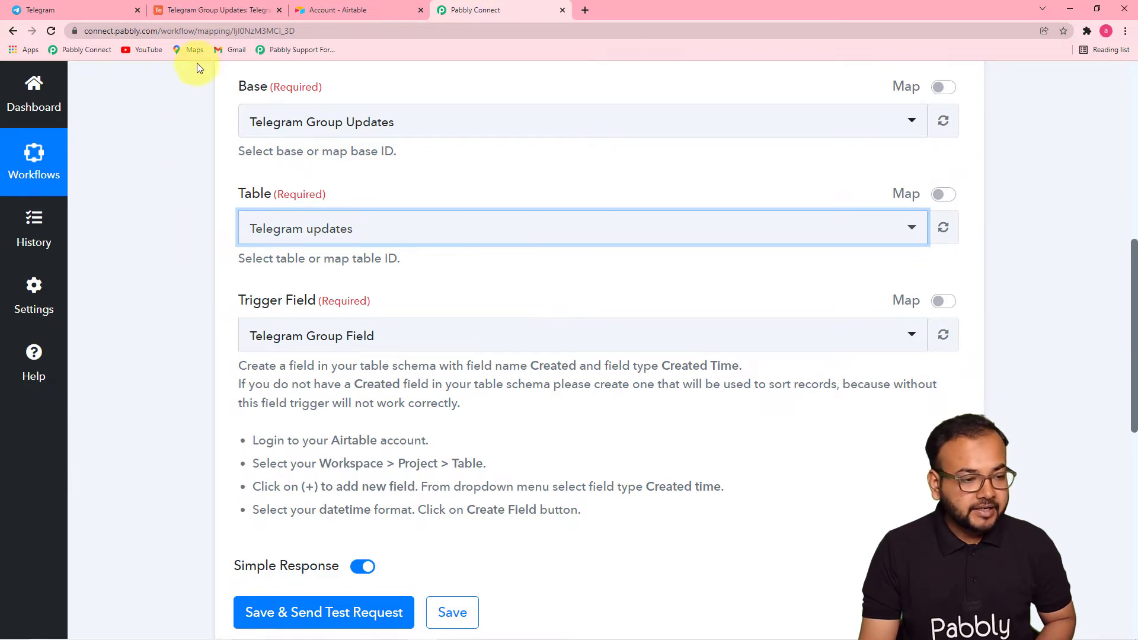
- Check the selected table against the Airtable base, then return to the trigger's field settings in Pabbly Connect
{"action": "left_click", "coordinate": [212, 15]}
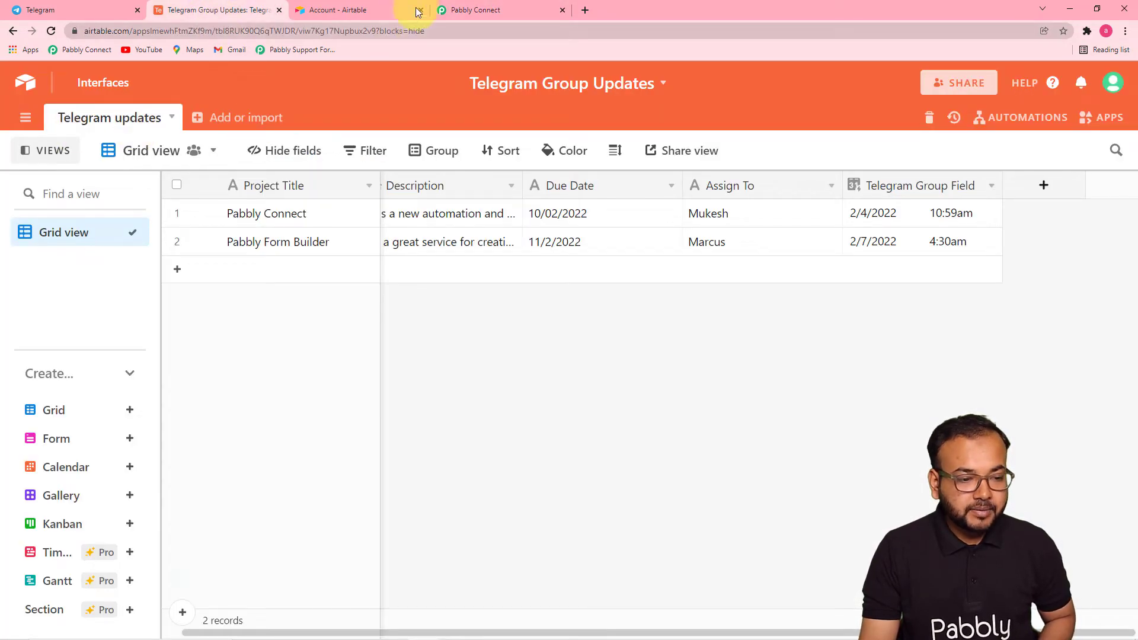
{"action": "left_click", "coordinate": [473, 7]}
{"action": "scroll", "coordinate": [457, 309], "scroll_direction": "down", "scroll_amount": 2}
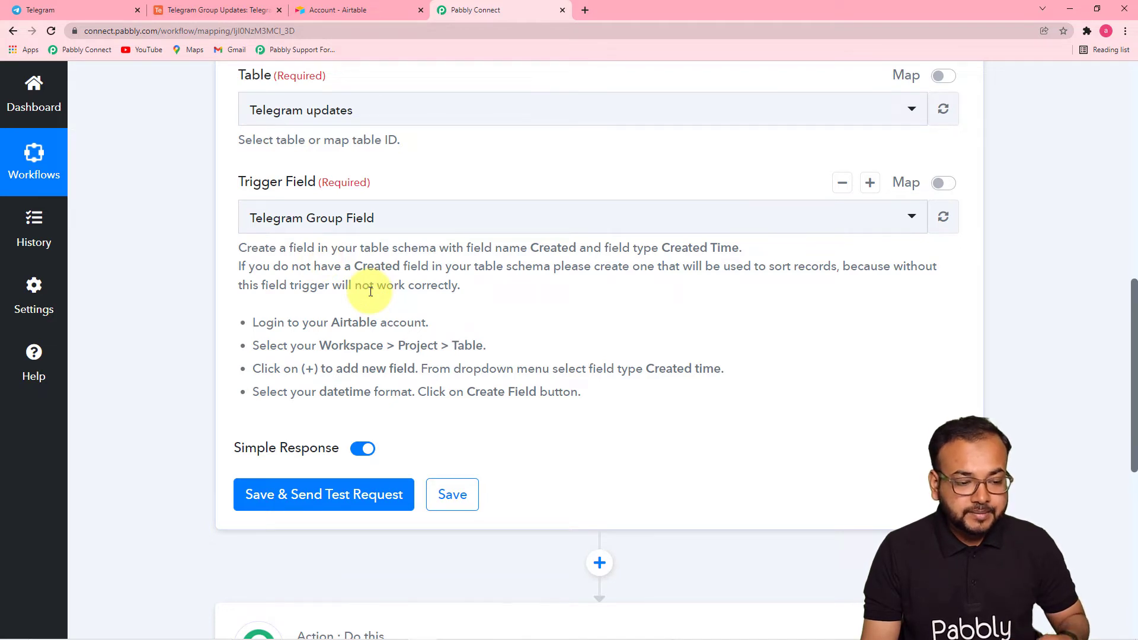
- Switch to Airtable, review the Telegram Group Field column's Created time type and date format, and save the field settings
{"action": "left_click", "coordinate": [343, 10]}
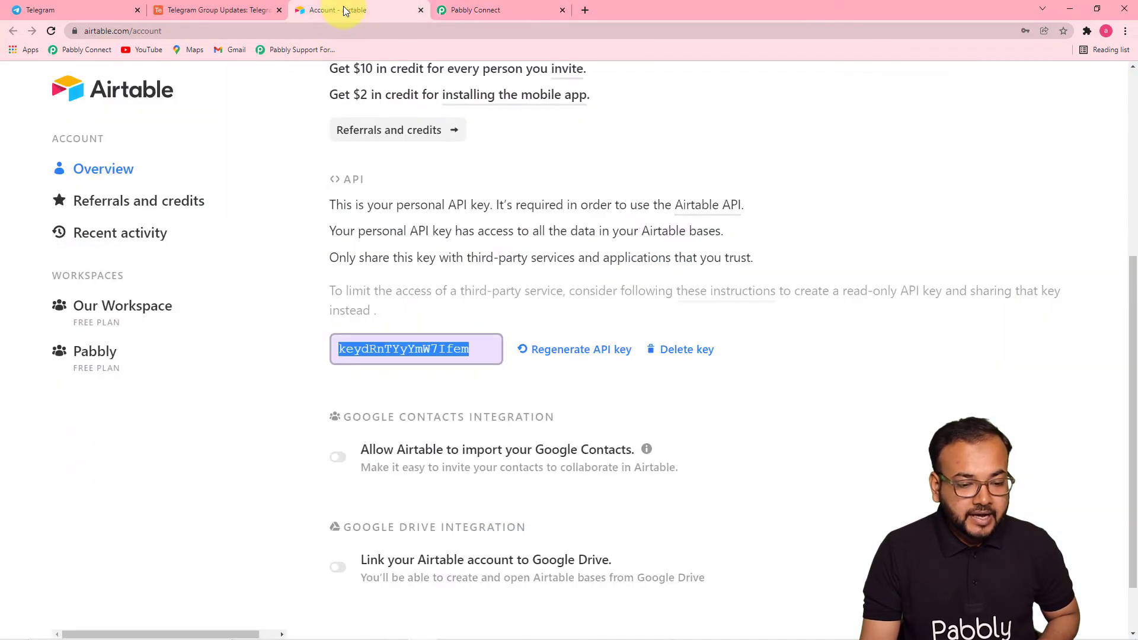
{"action": "left_click", "coordinate": [257, 12]}
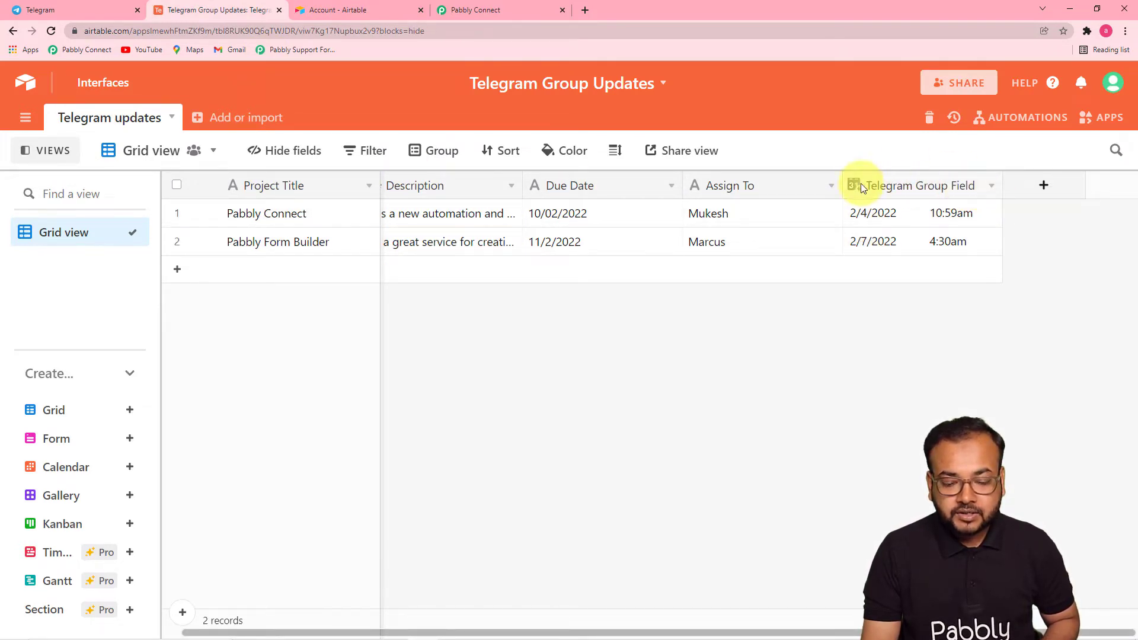
{"action": "left_click", "coordinate": [991, 189]}
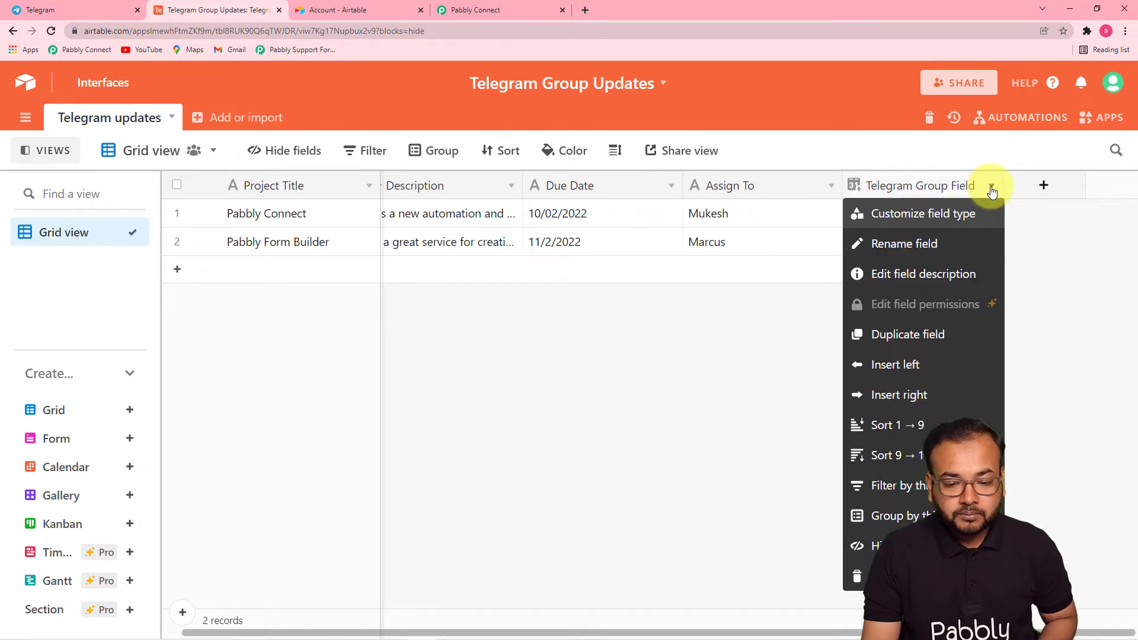
{"action": "left_click", "coordinate": [908, 218]}
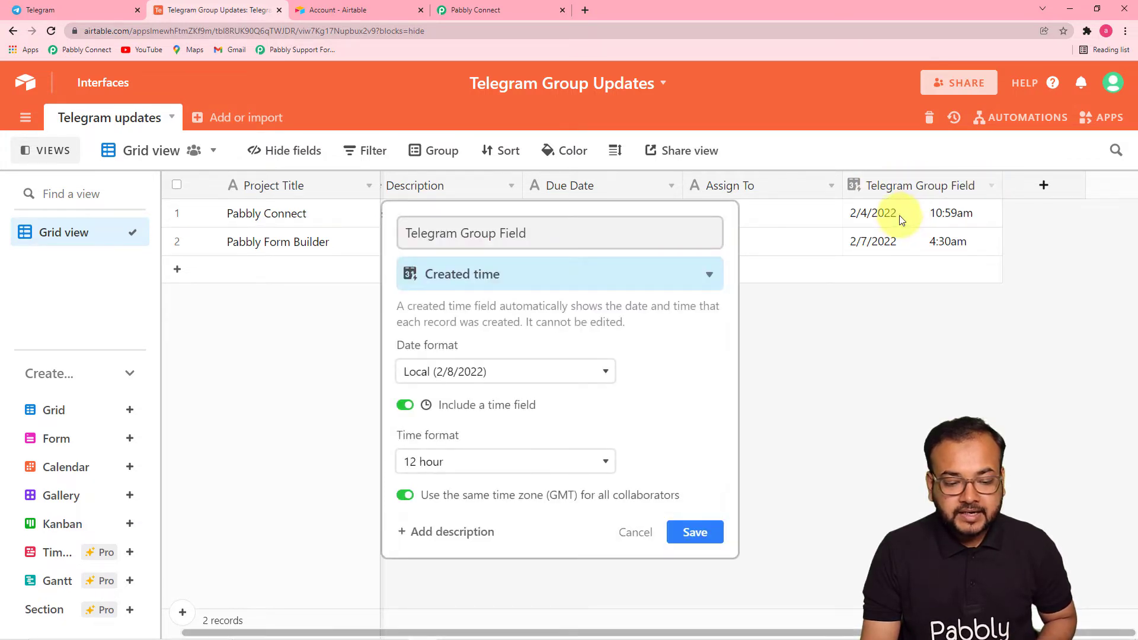
{"action": "left_click", "coordinate": [585, 285]}
{"action": "left_click", "coordinate": [491, 378]}
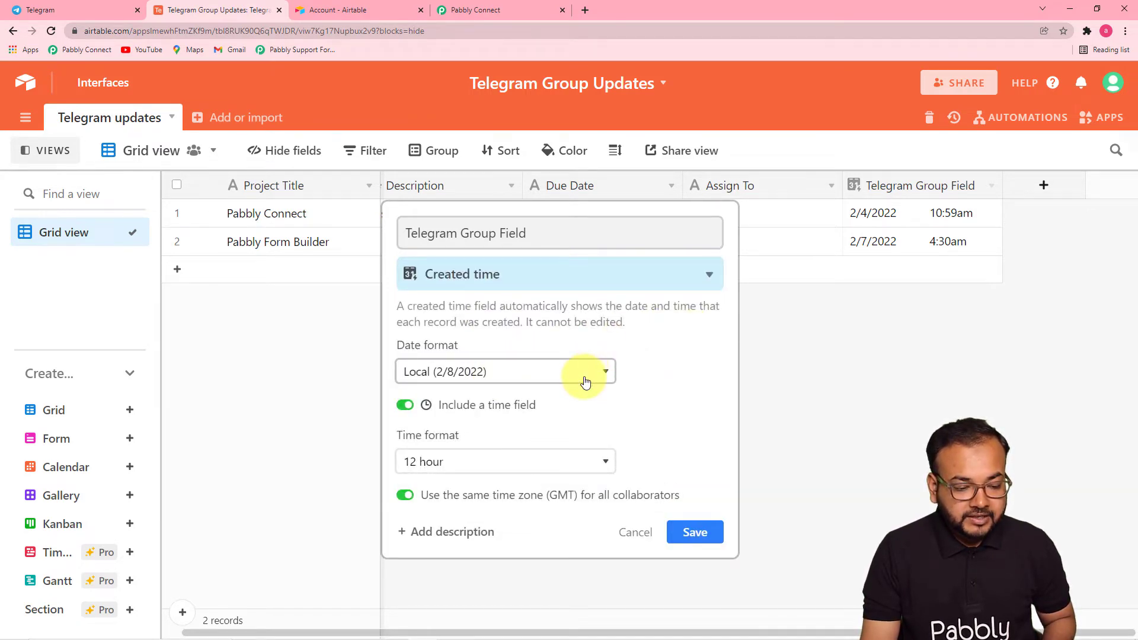
{"action": "left_click", "coordinate": [694, 532]}
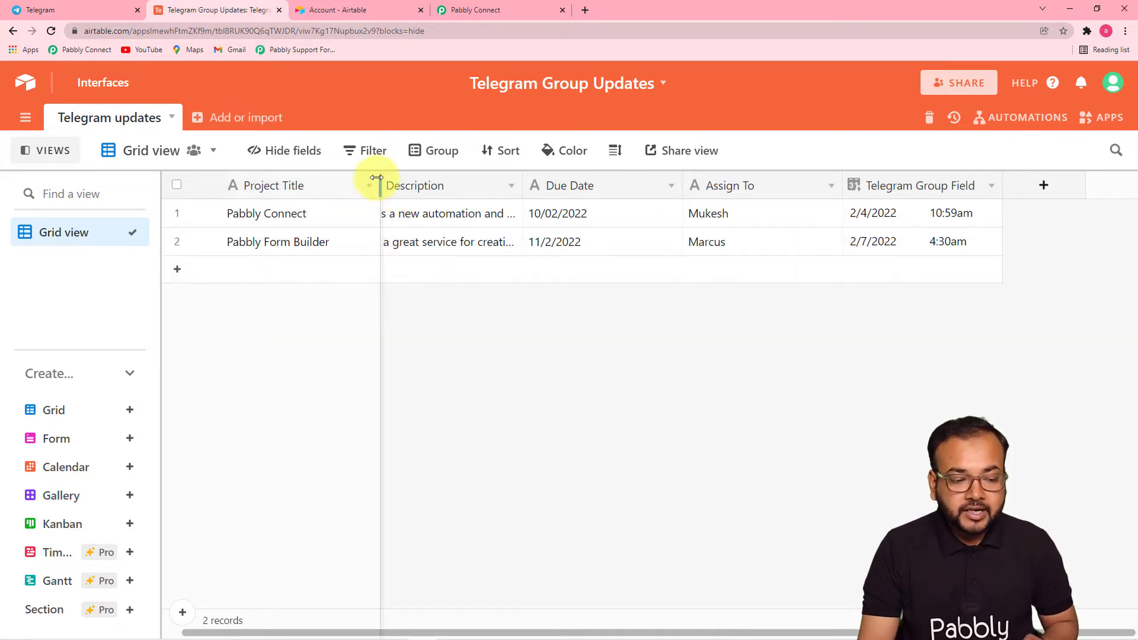
- Widen the Description column in the Airtable grid and compare its records with the trigger settings in Pabbly Connect
{"action": "left_click_drag", "start_coordinate": [522, 186], "coordinate": [574, 186]}
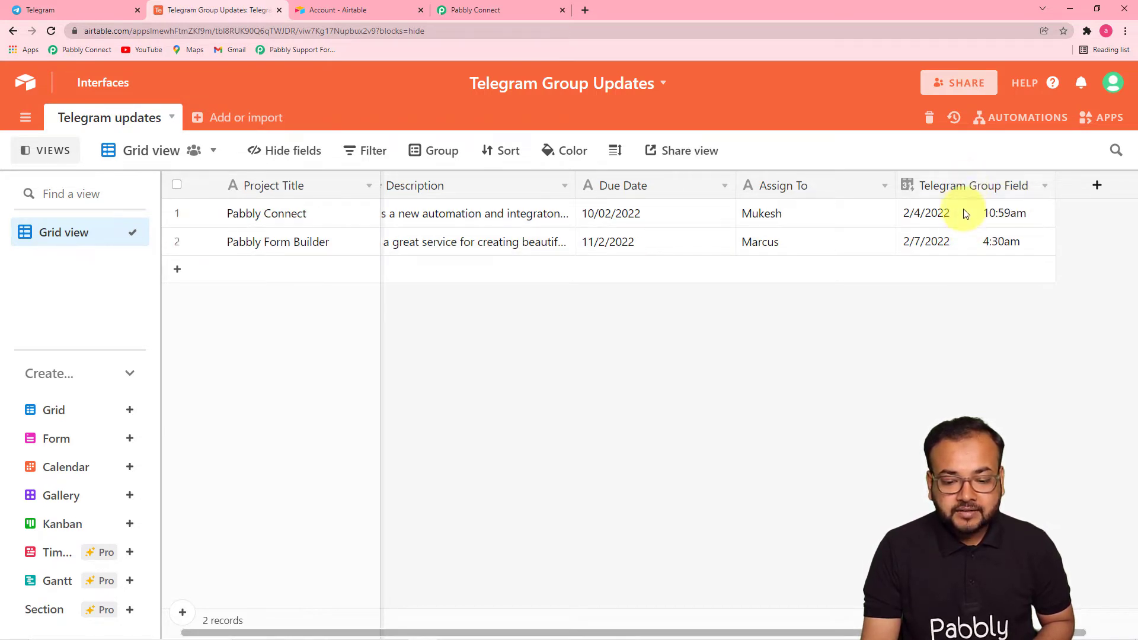
{"action": "left_click", "coordinate": [500, 9]}
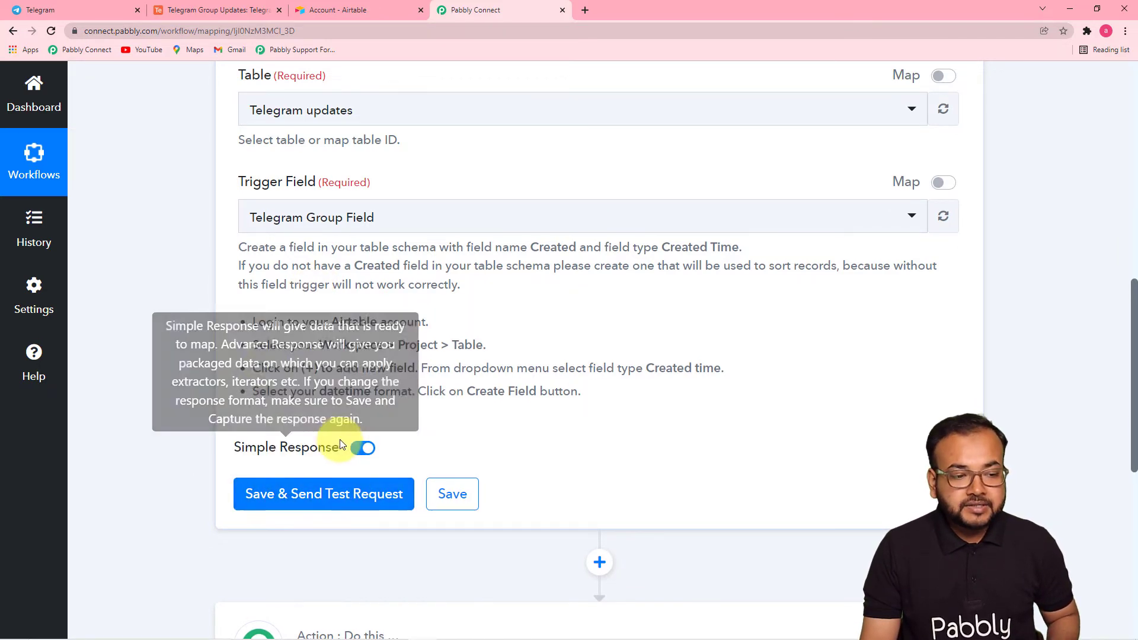
{"action": "left_click", "coordinate": [318, 9]}
{"action": "left_click", "coordinate": [233, 12]}
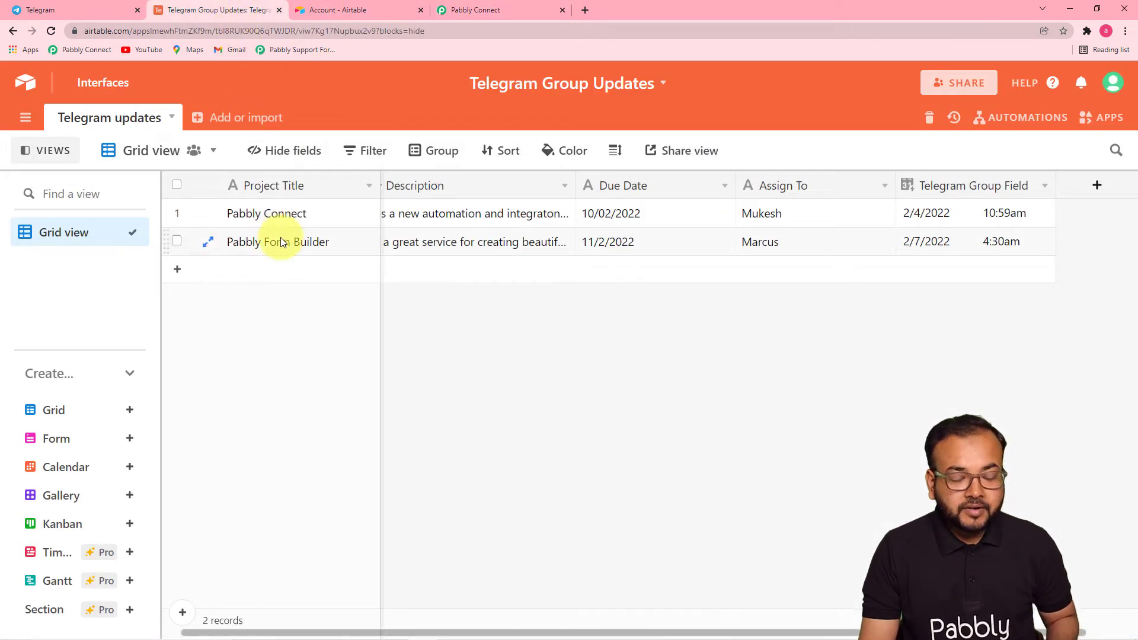
- Return to Pabbly Connect, save the trigger with a test request, and compare the received response with the Airtable records
{"action": "left_click", "coordinate": [480, 11]}
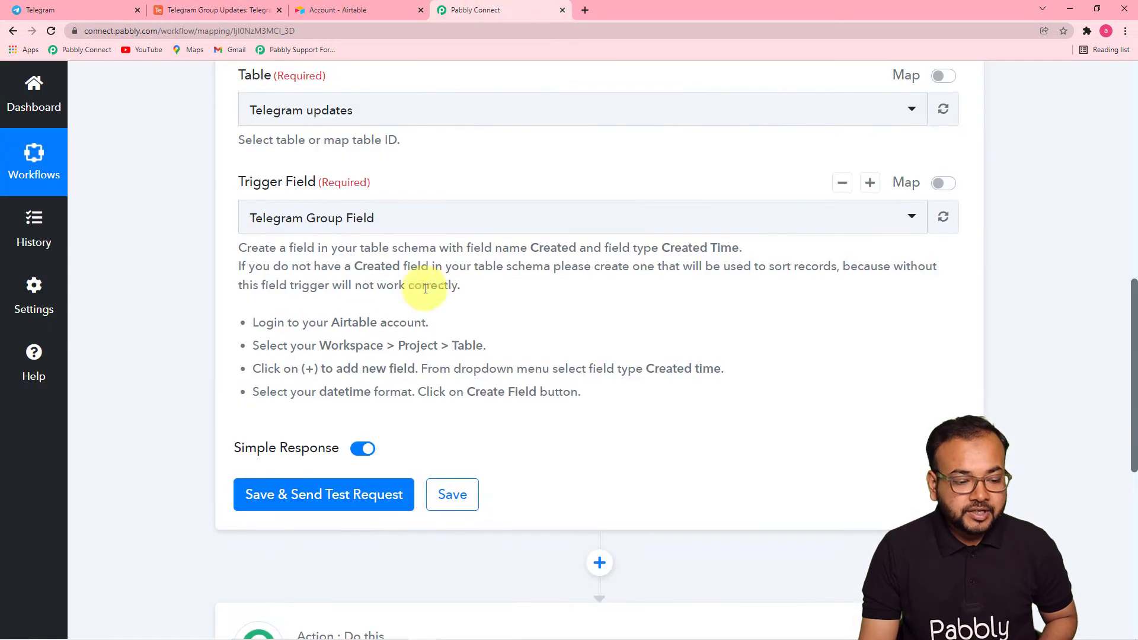
{"action": "left_click", "coordinate": [297, 501]}
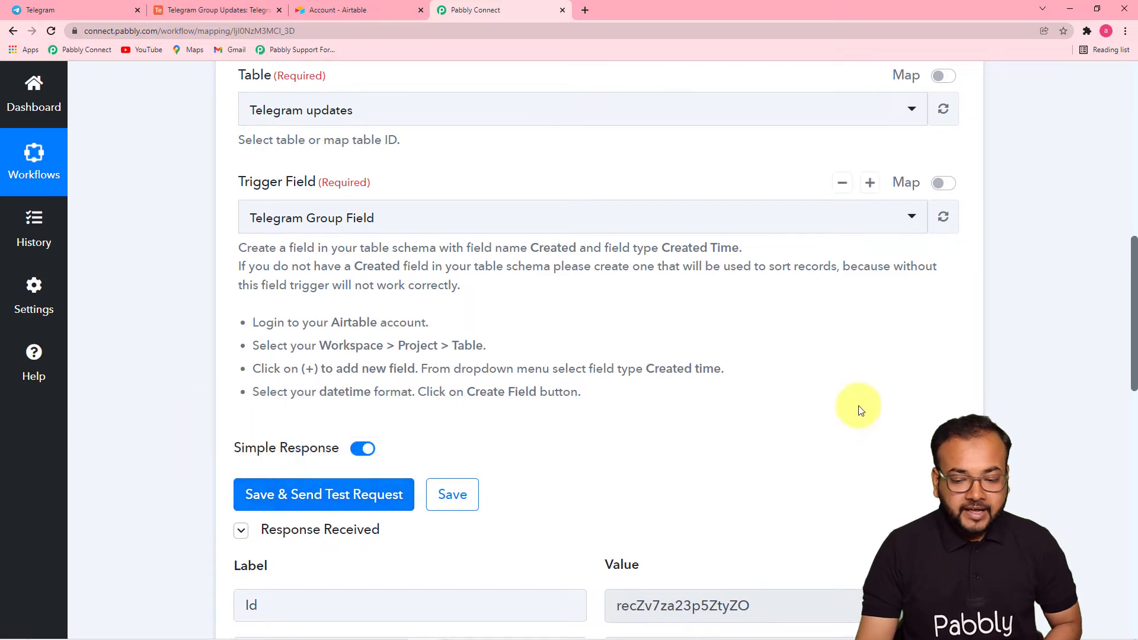
{"action": "left_click_drag", "start_coordinate": [1134, 340], "coordinate": [1124, 471]}
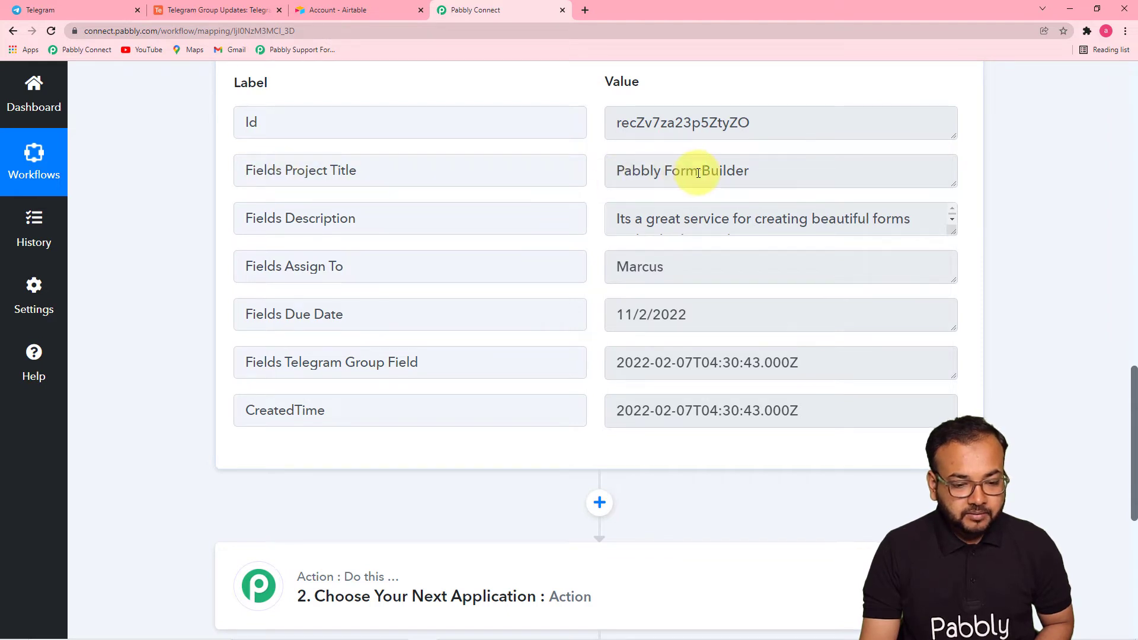
{"action": "left_click", "coordinate": [264, 11]}
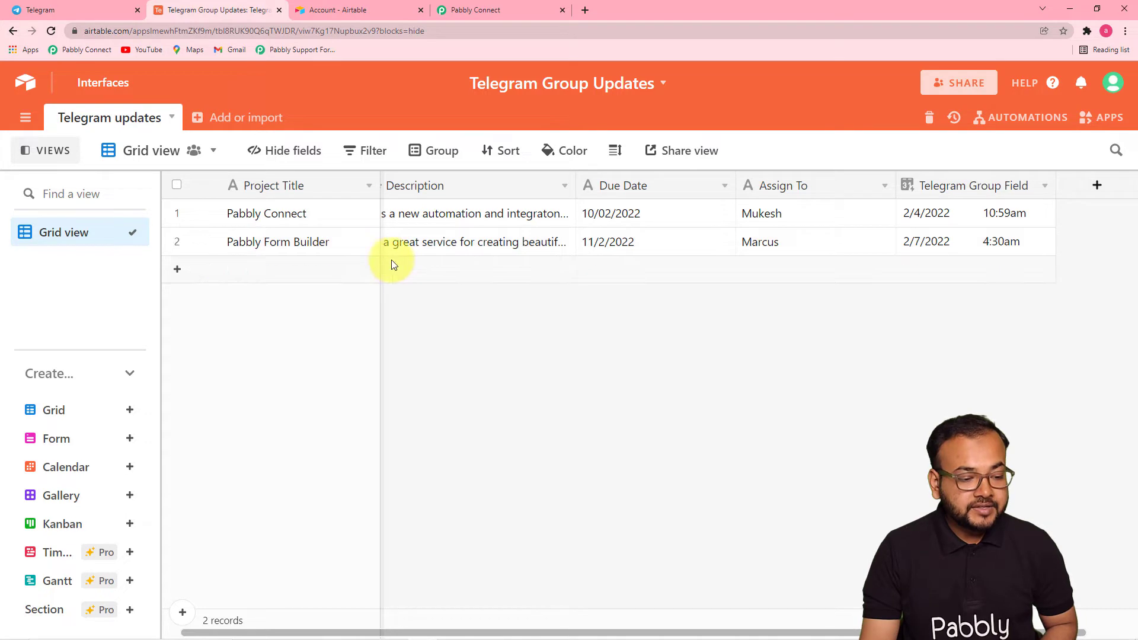
{"action": "left_click", "coordinate": [473, 12]}
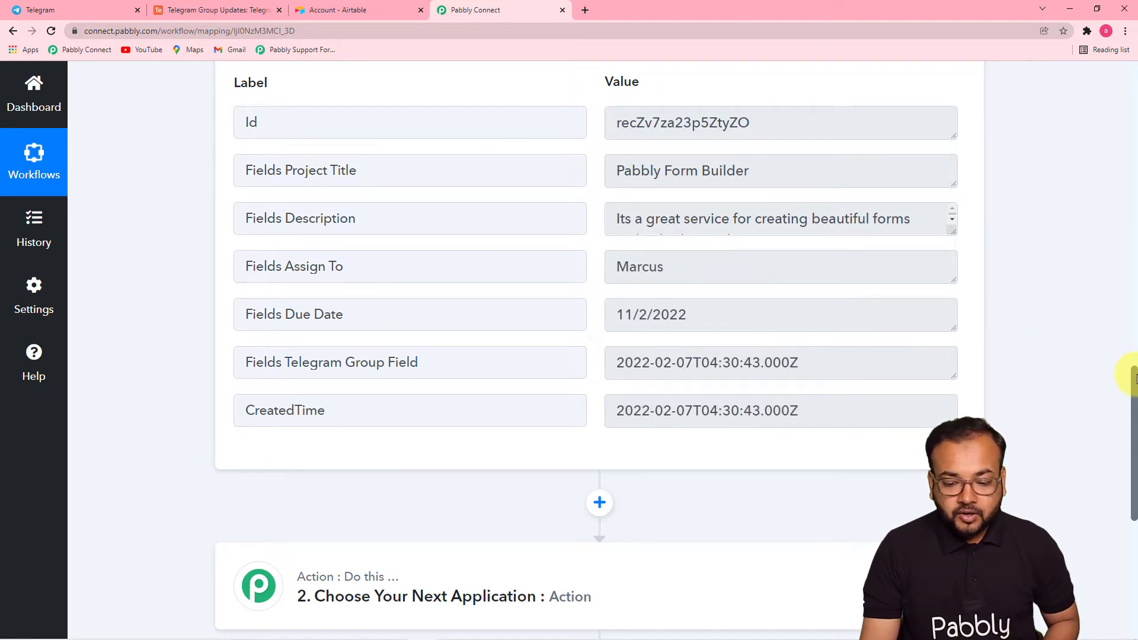
- Choose Telegram Bot as the action app with the action event Send a Text Message or a Reply (HTML)
{"action": "left_click_drag", "start_coordinate": [1133, 377], "coordinate": [1135, 431]}
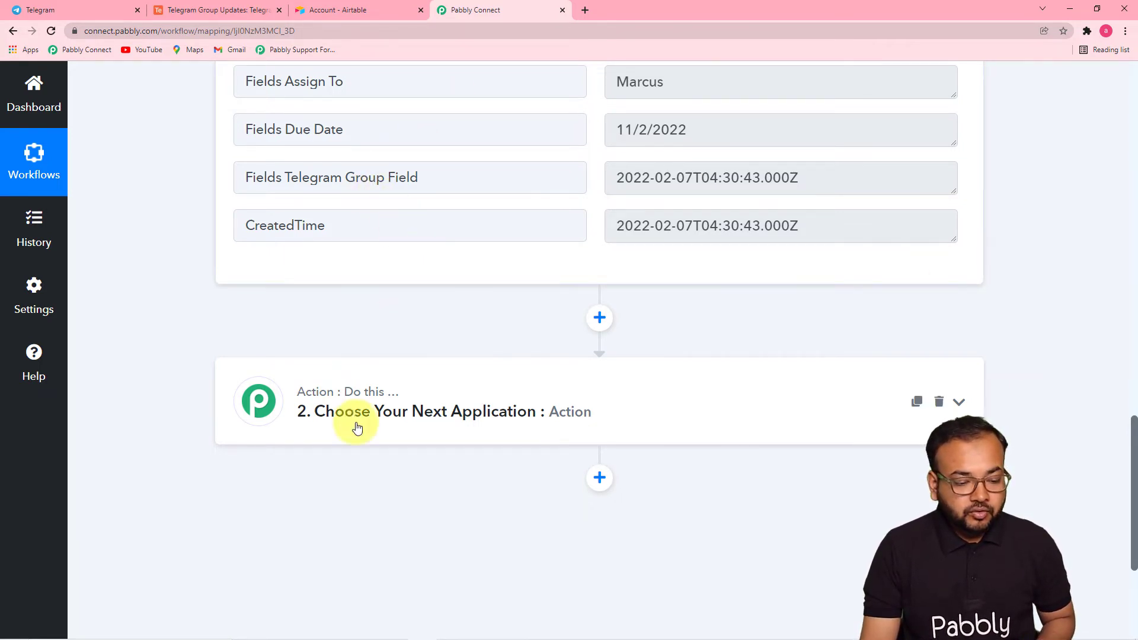
{"action": "scroll", "coordinate": [380, 448], "scroll_direction": "down", "scroll_amount": 2}
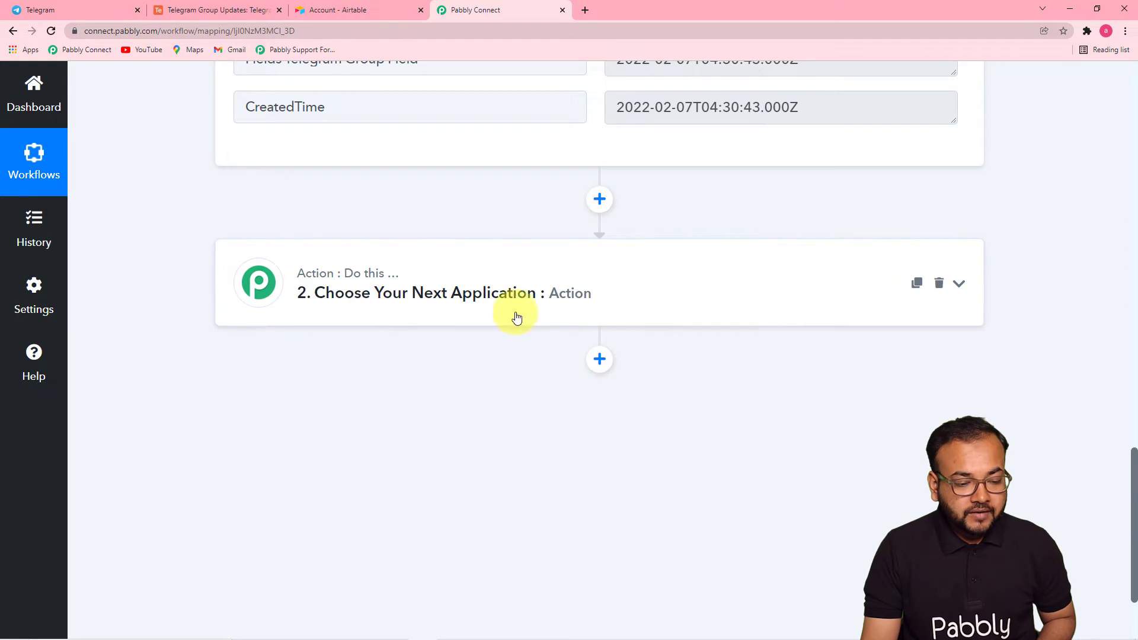
{"action": "left_click", "coordinate": [496, 289]}
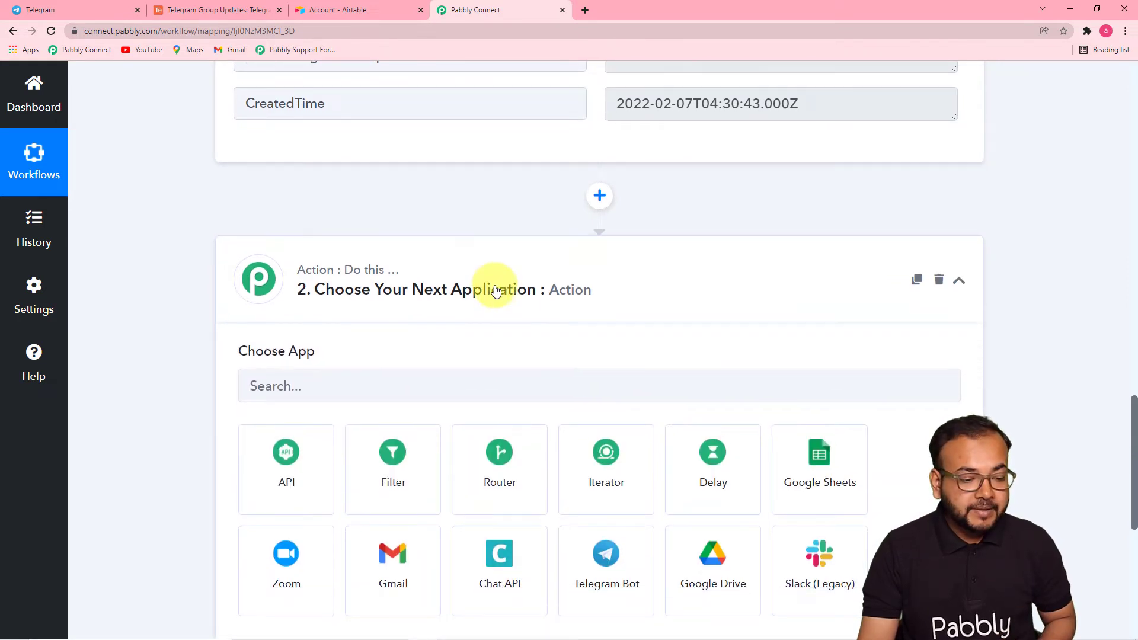
{"action": "scroll", "coordinate": [385, 288], "scroll_direction": "up", "scroll_amount": 1}
{"action": "scroll", "coordinate": [385, 288], "scroll_direction": "down", "scroll_amount": 3}
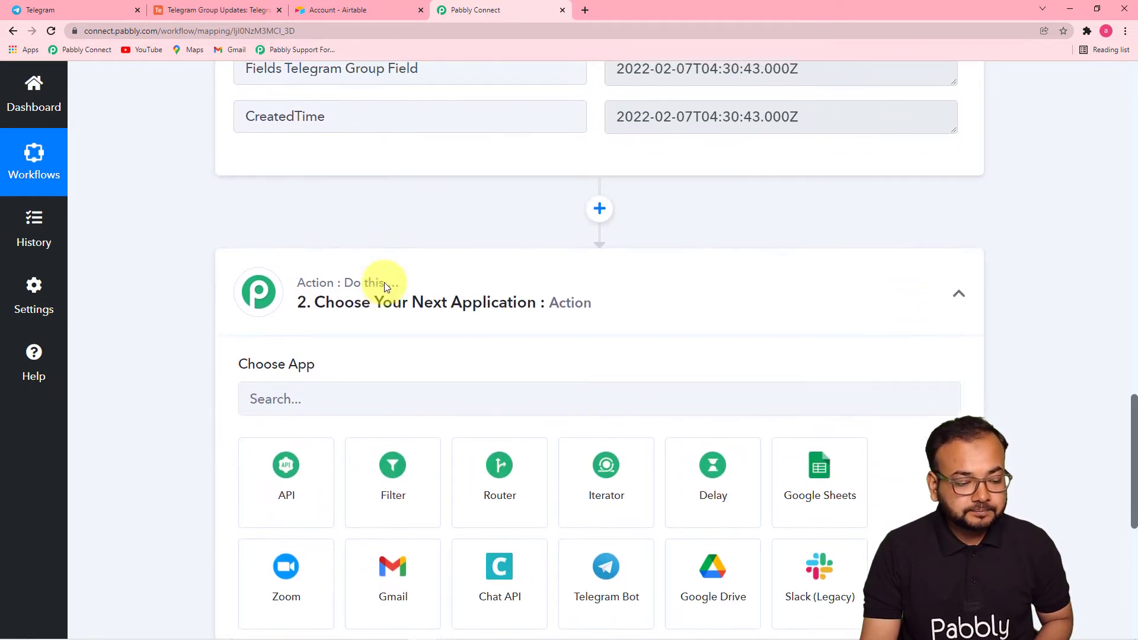
{"action": "left_click", "coordinate": [561, 272]}
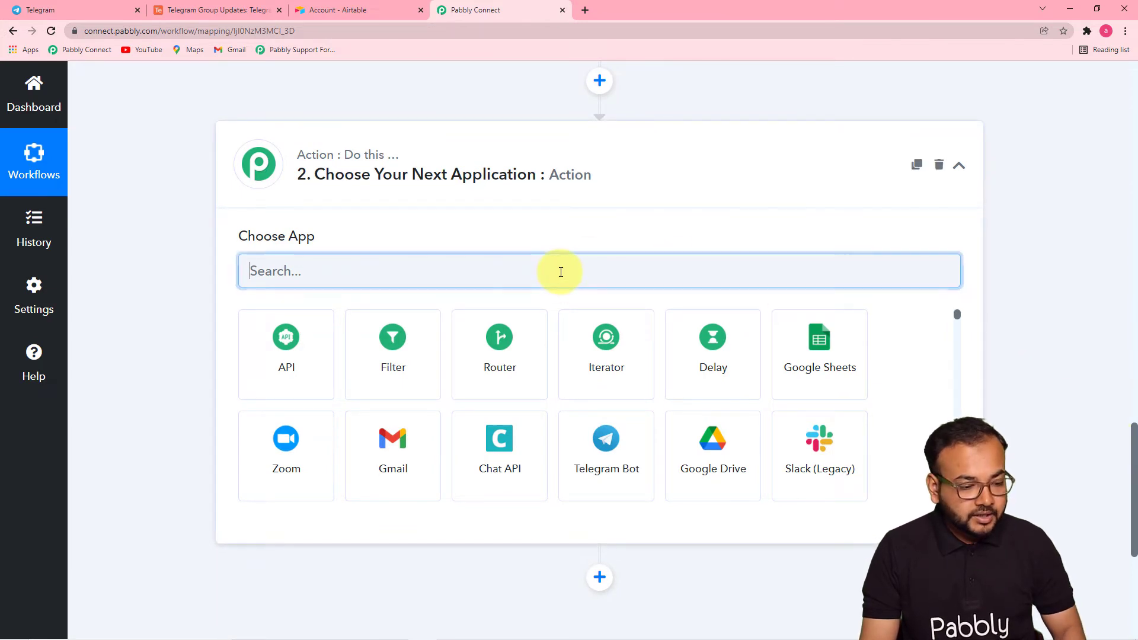
{"action": "type", "text": "teleg"}
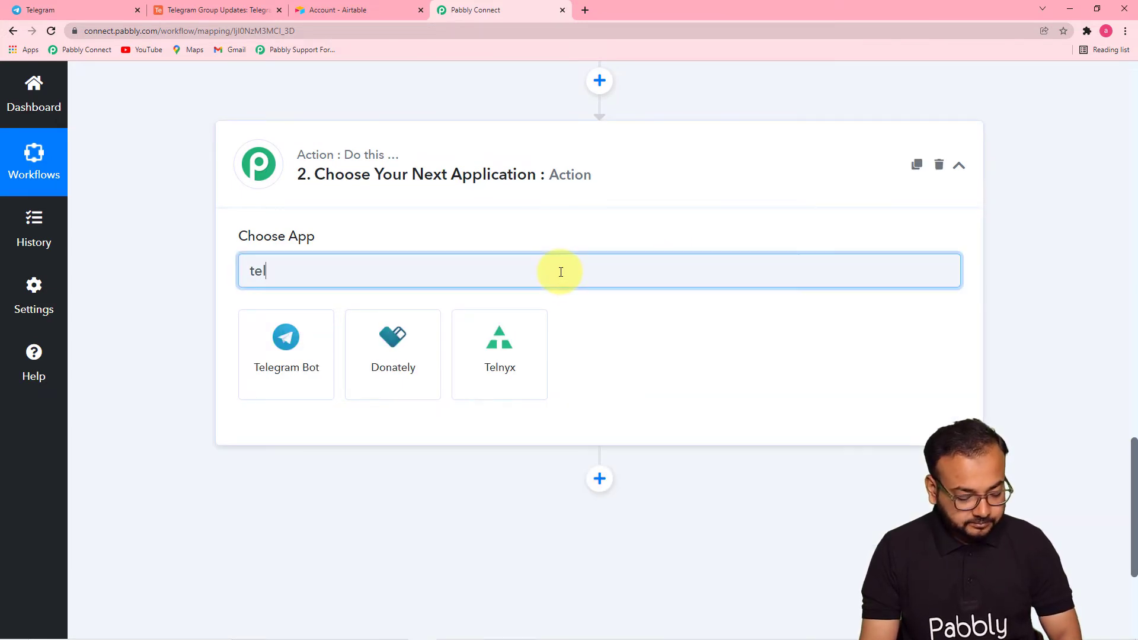
{"action": "left_click", "coordinate": [316, 339]}
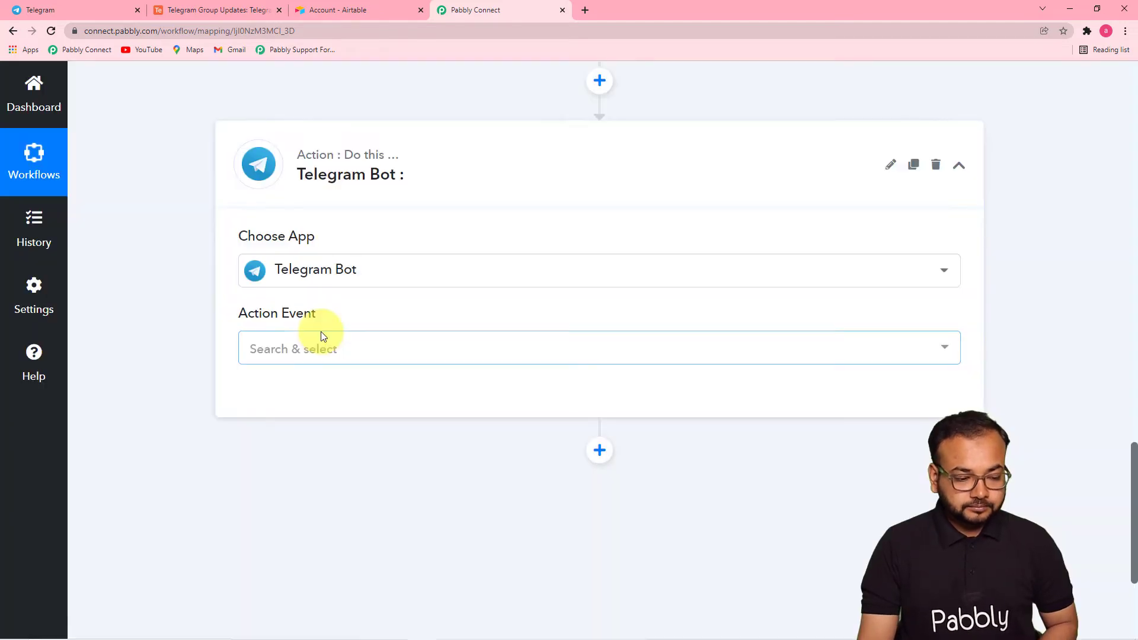
{"action": "left_click", "coordinate": [339, 362]}
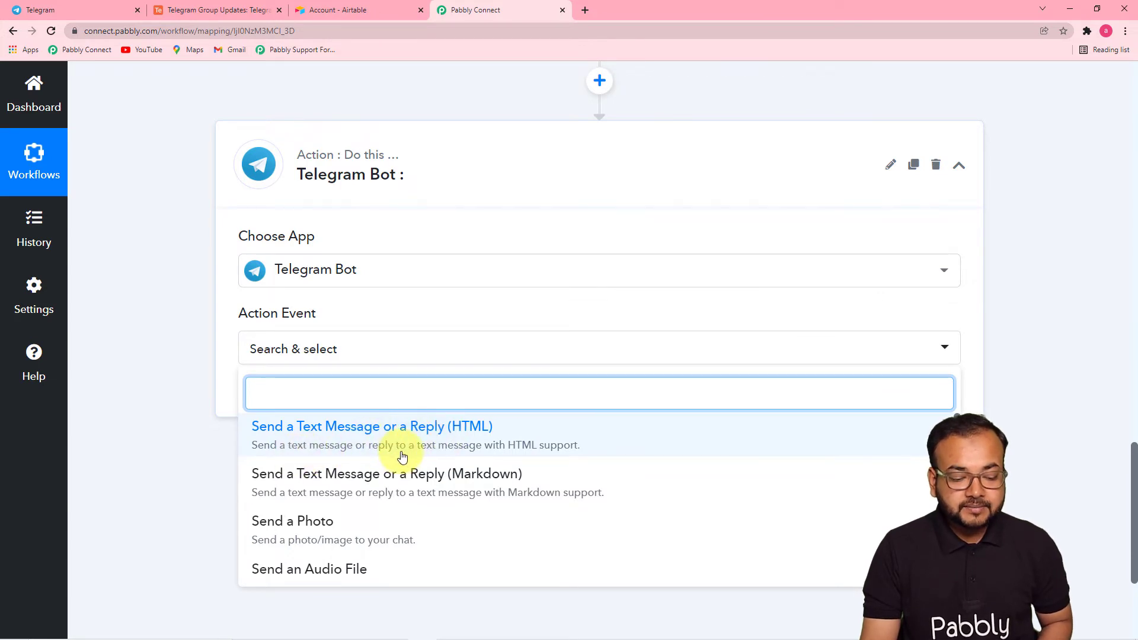
{"action": "left_click", "coordinate": [453, 449]}
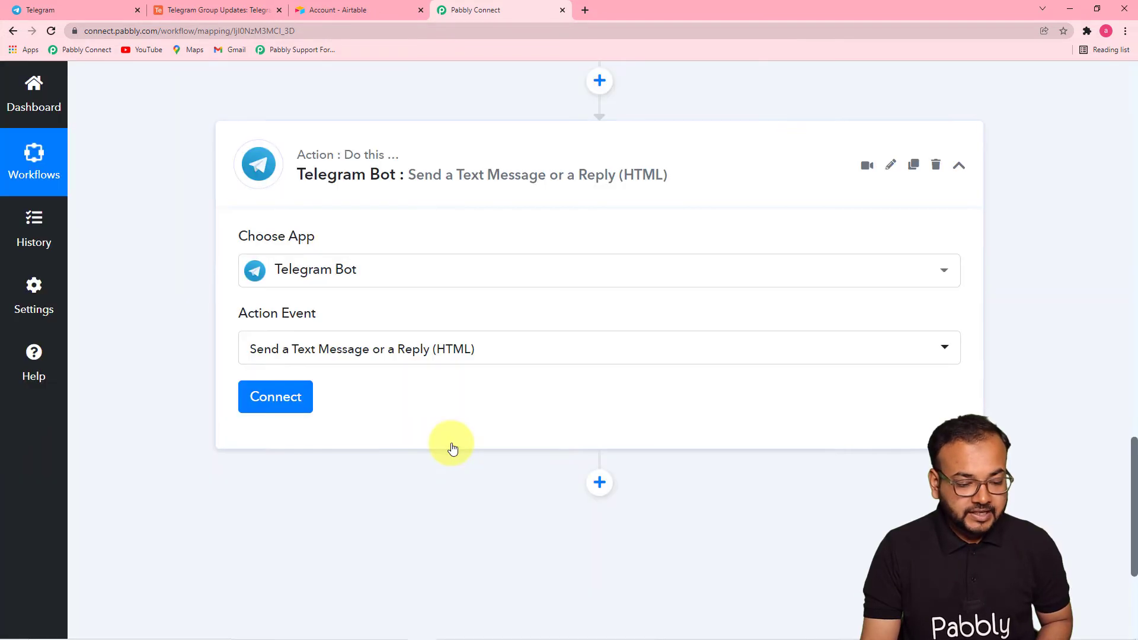
- Start adding a new Telegram Bot connection and read the instructions for obtaining its token
{"action": "left_click", "coordinate": [285, 396]}
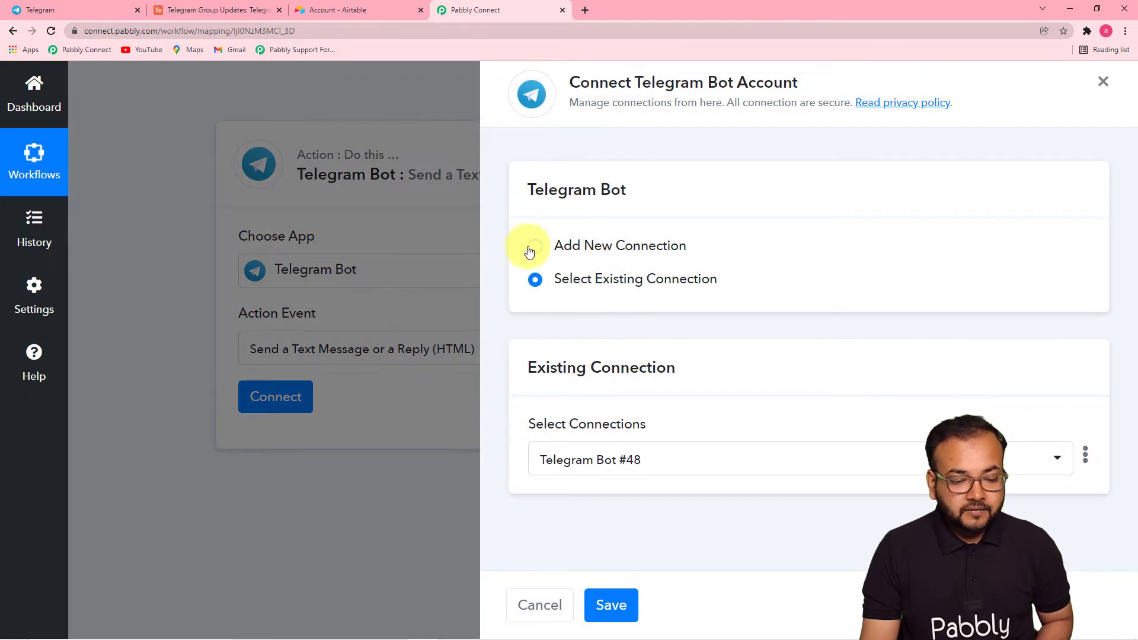
{"action": "left_click", "coordinate": [533, 248]}
{"action": "scroll", "coordinate": [617, 355], "scroll_direction": "down", "scroll_amount": 1}
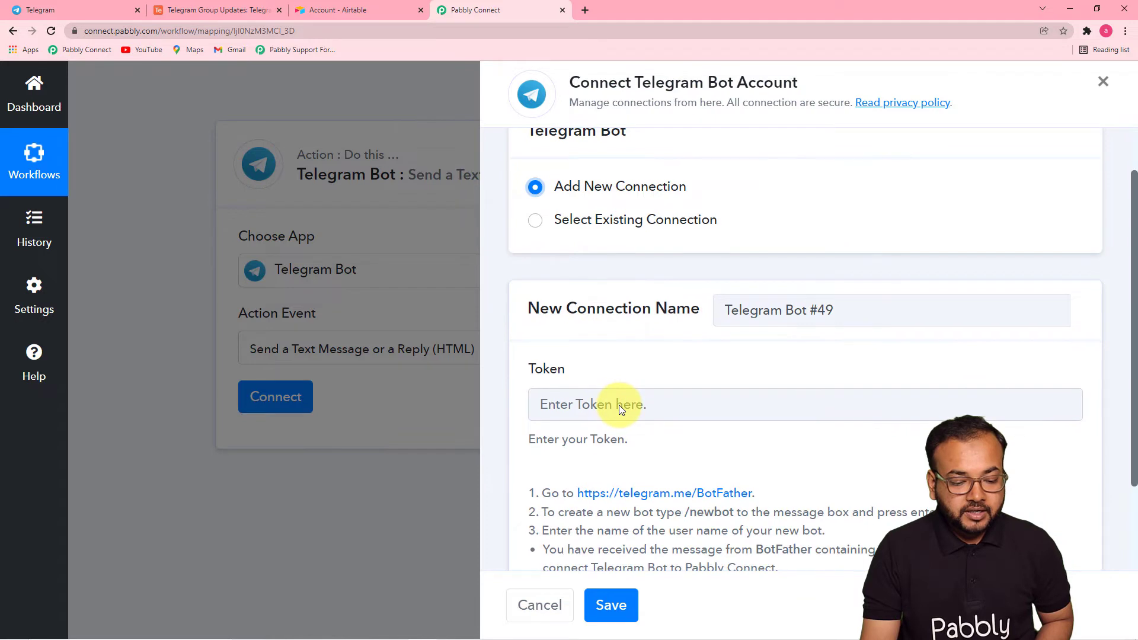
{"action": "scroll", "coordinate": [619, 404], "scroll_direction": "down", "scroll_amount": 1}
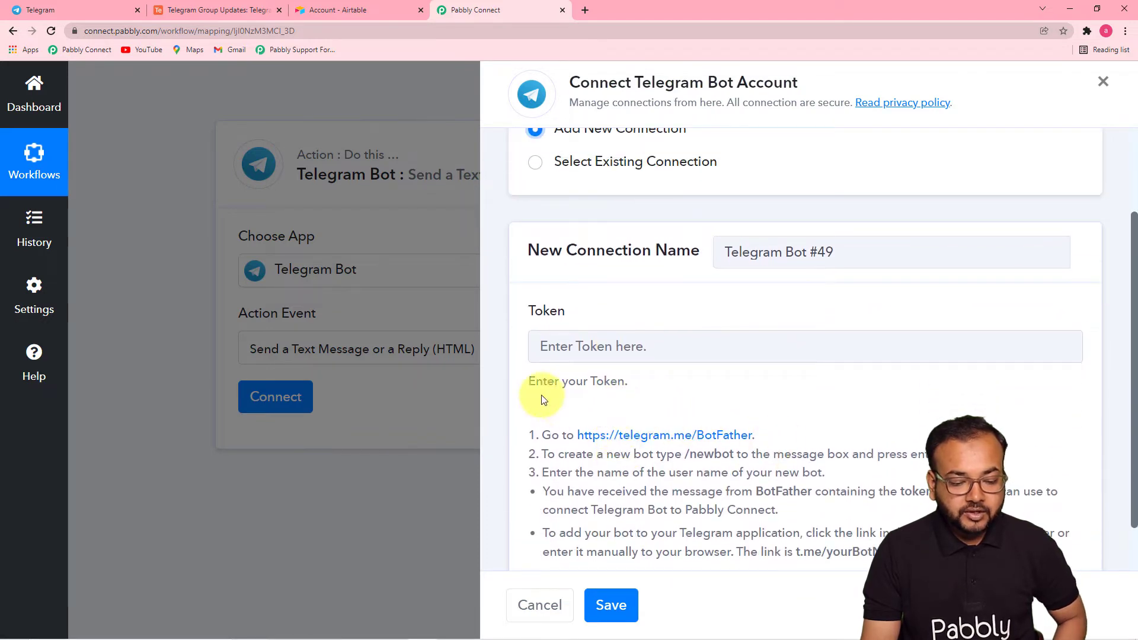
{"action": "scroll", "coordinate": [559, 448], "scroll_direction": "down", "scroll_amount": 1}
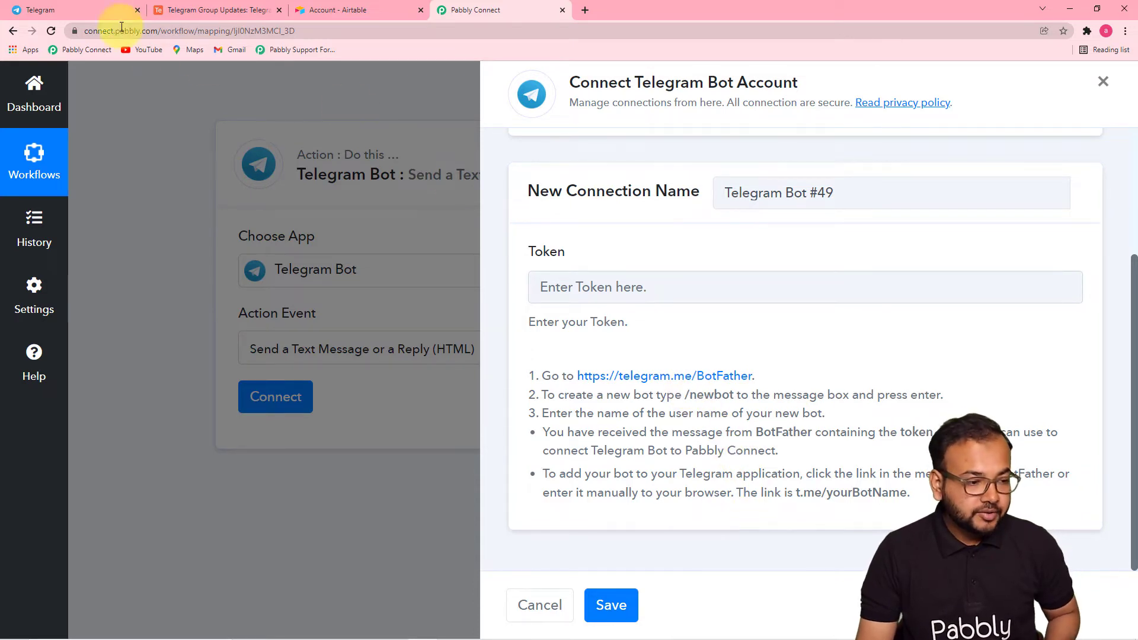
- Switch to Telegram, search the chats for "bot" with the chat list widened, and open the BotFather chat
{"action": "left_click", "coordinate": [109, 7]}
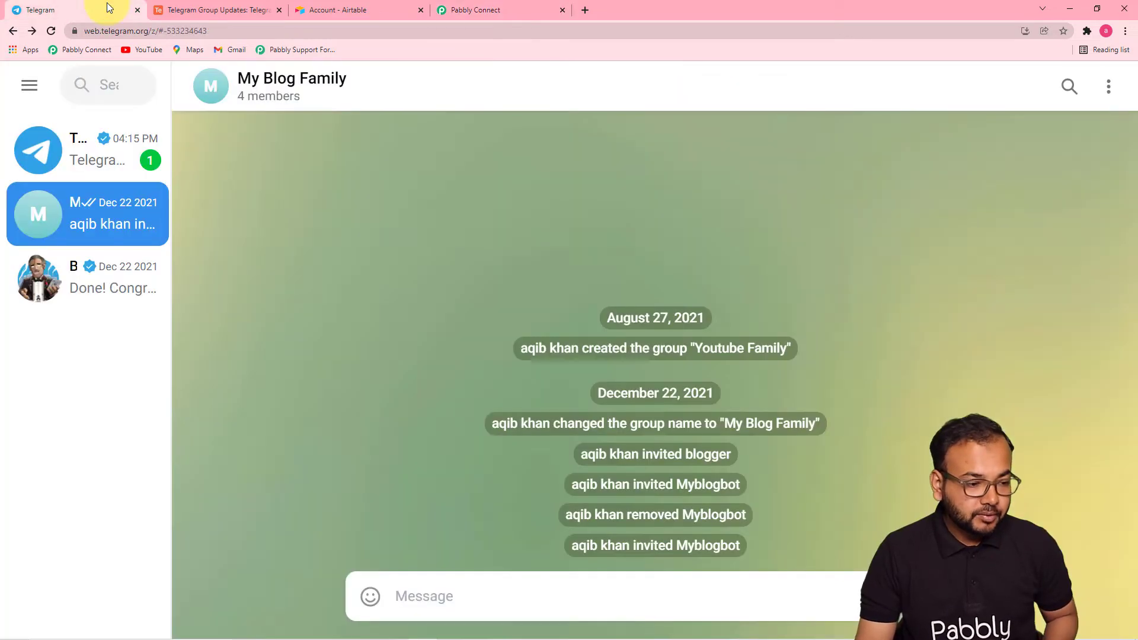
{"action": "left_click", "coordinate": [122, 95]}
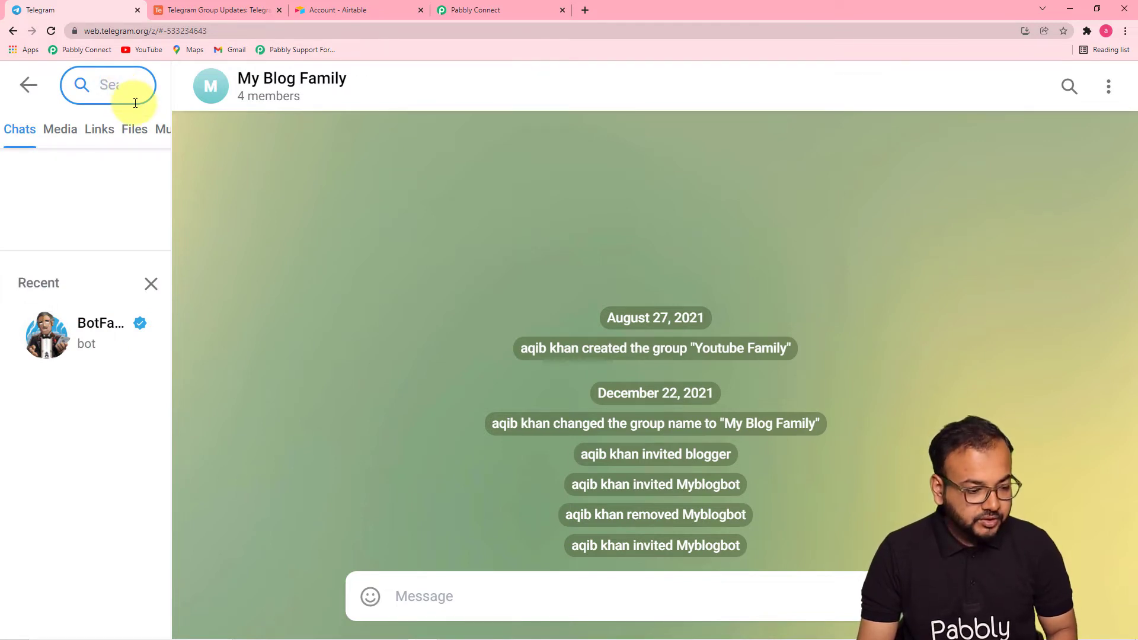
{"action": "type", "text": "bo"}
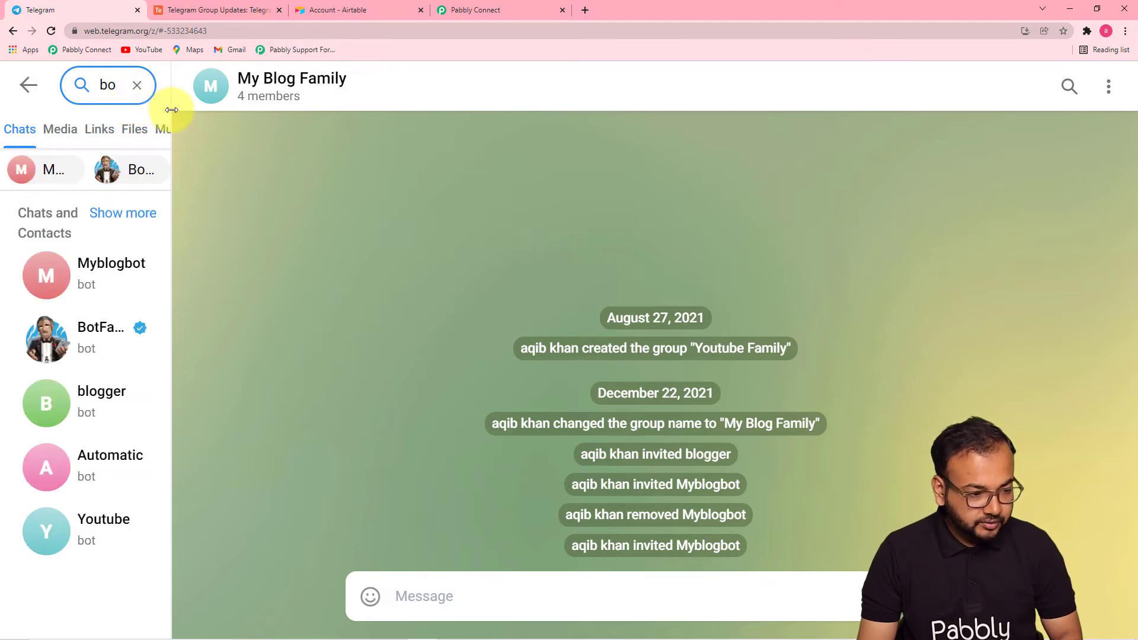
{"action": "left_click_drag", "start_coordinate": [171, 110], "coordinate": [254, 119]}
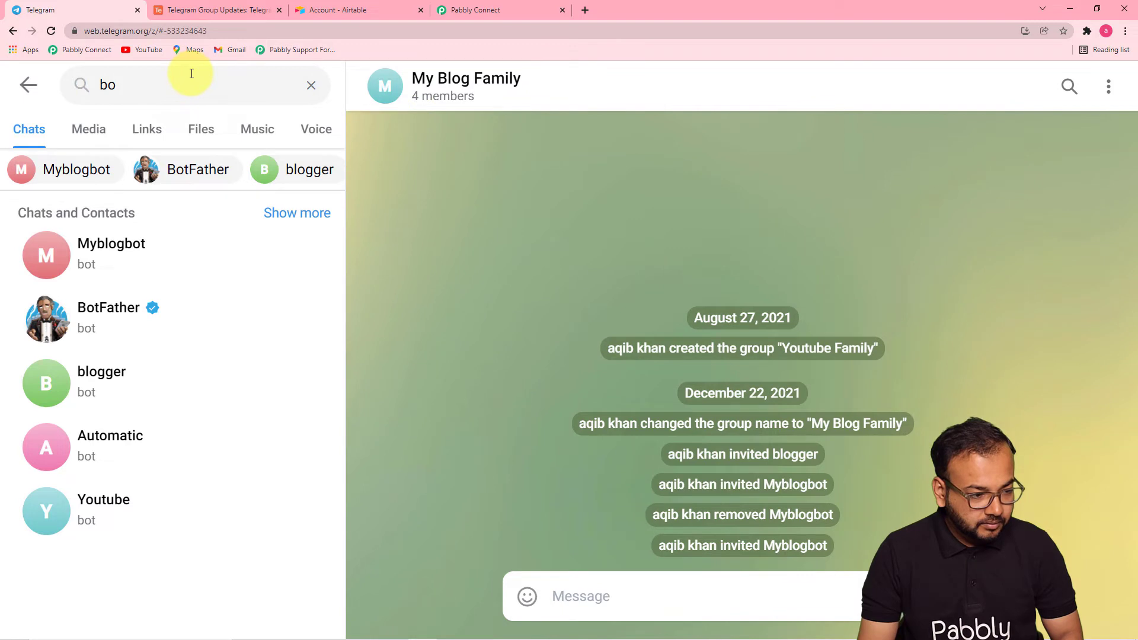
{"action": "left_click", "coordinate": [184, 78]}
{"action": "type", "text": "t"}
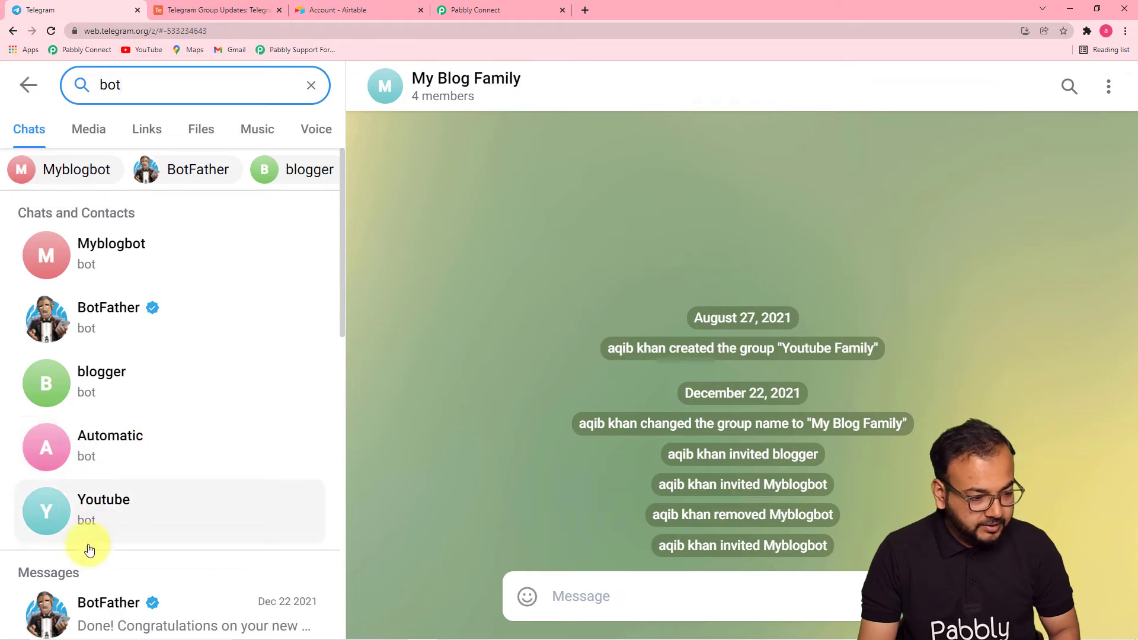
{"action": "left_click", "coordinate": [125, 314]}
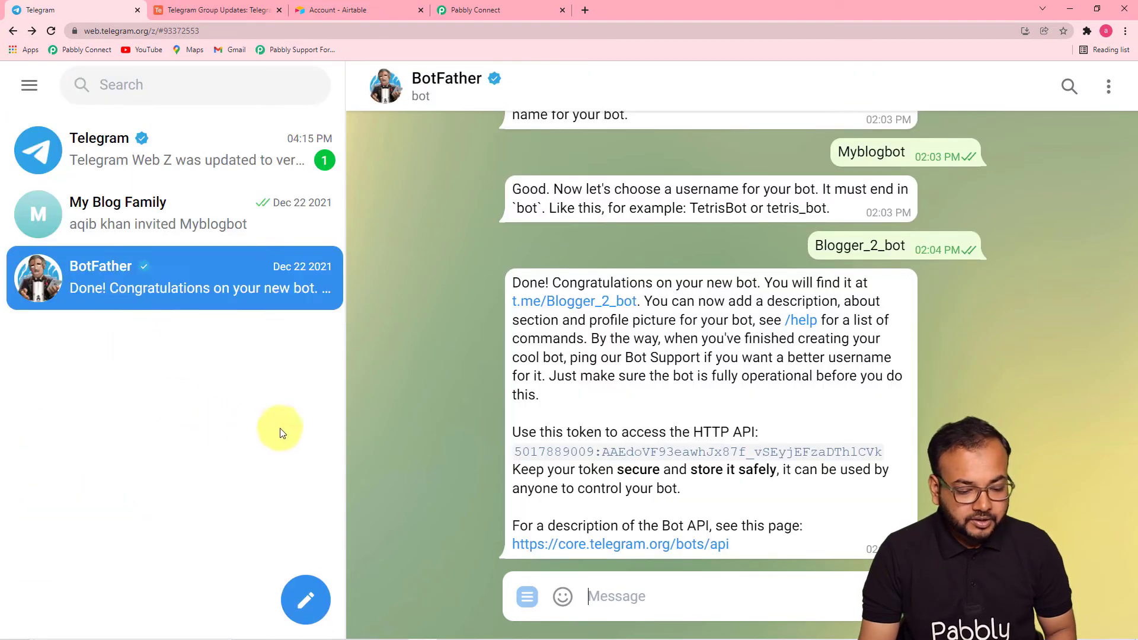
- Check the bot creation instructions in Pabbly Connect, return to Telegram, and send BotFather the /newbot command
{"action": "left_click", "coordinate": [490, 13]}
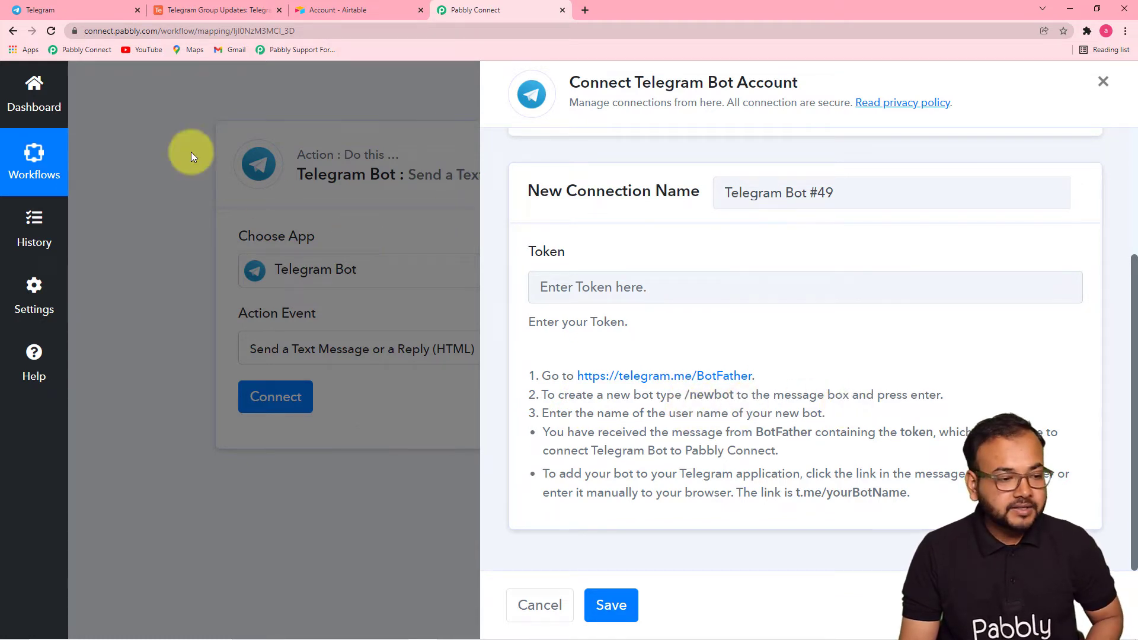
{"action": "left_click", "coordinate": [95, 17]}
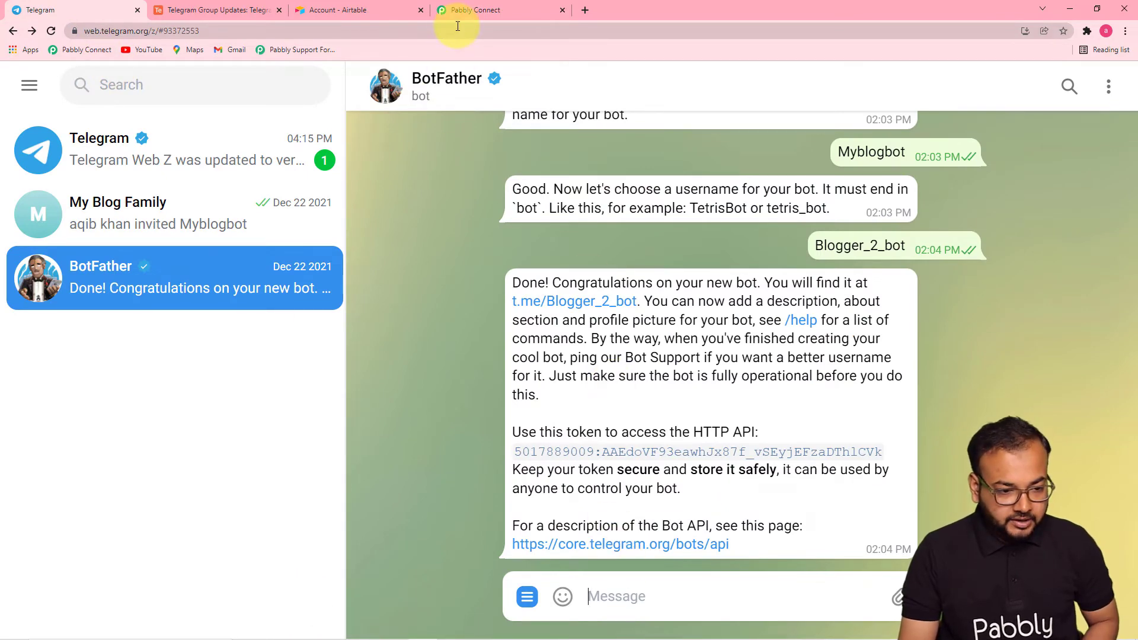
{"action": "left_click", "coordinate": [497, 10]}
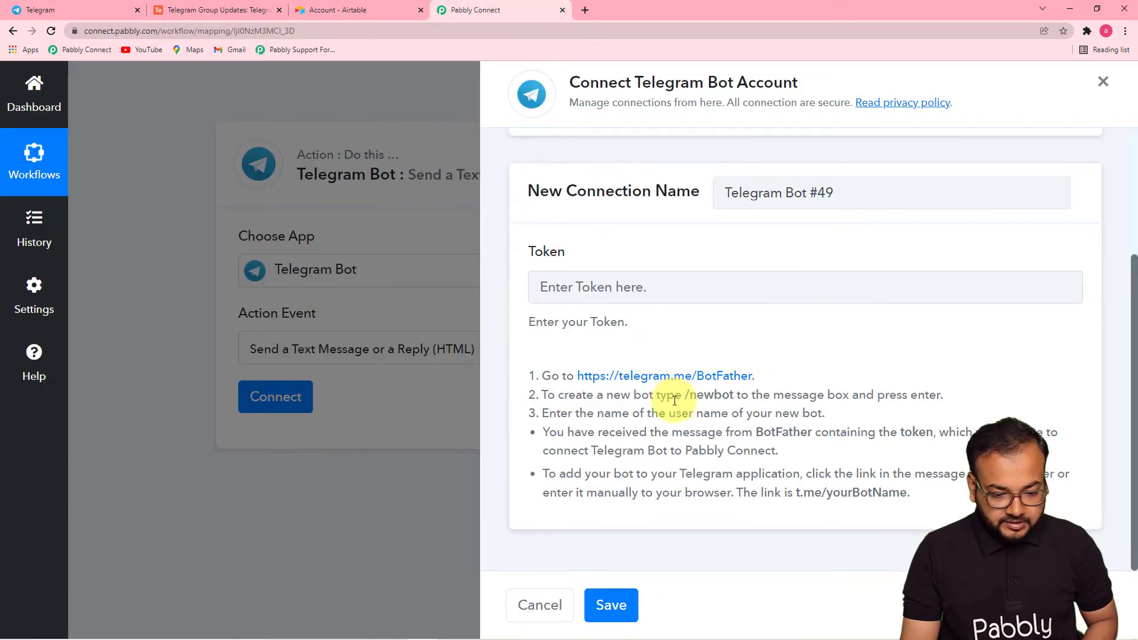
{"action": "left_click", "coordinate": [105, 9]}
{"action": "type", "text": "/"}
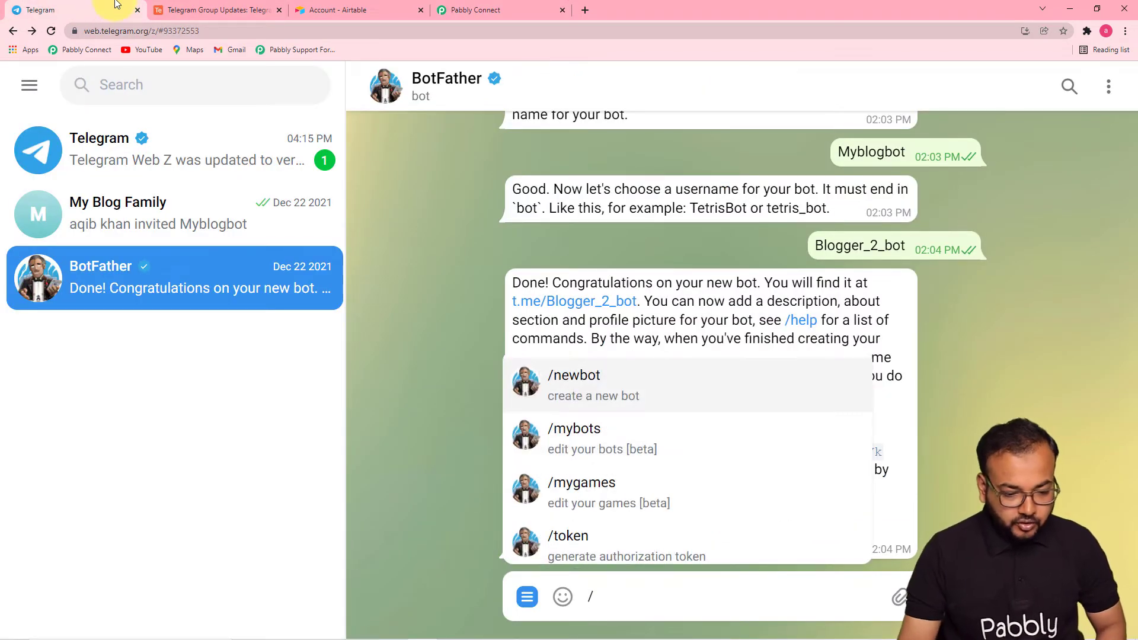
{"action": "left_click", "coordinate": [587, 373]}
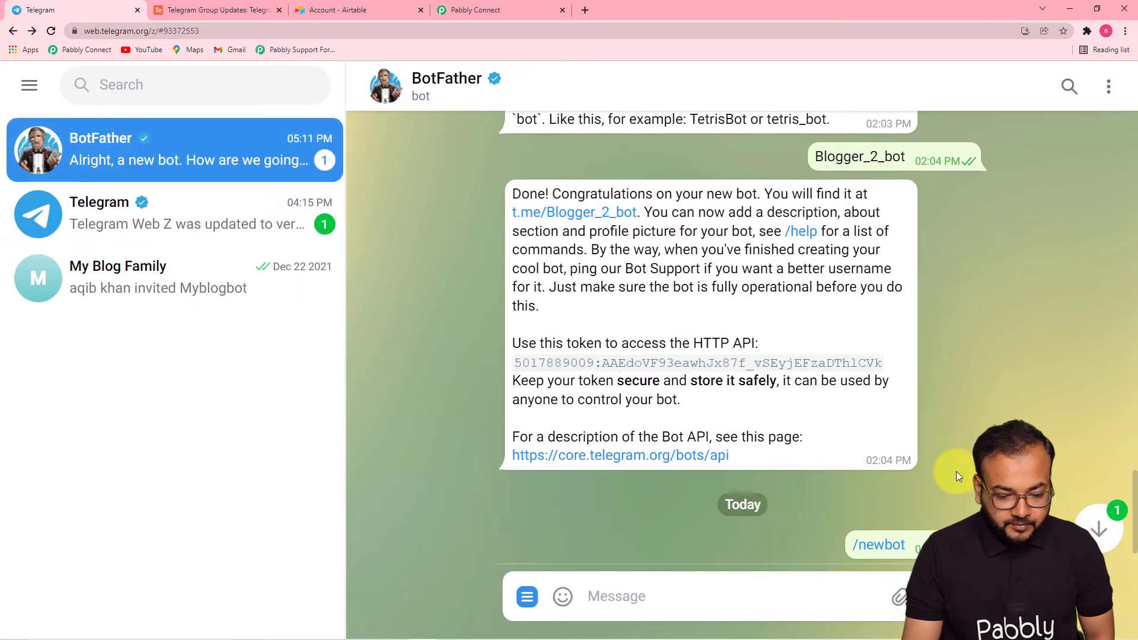
{"action": "left_click", "coordinate": [1102, 535]}
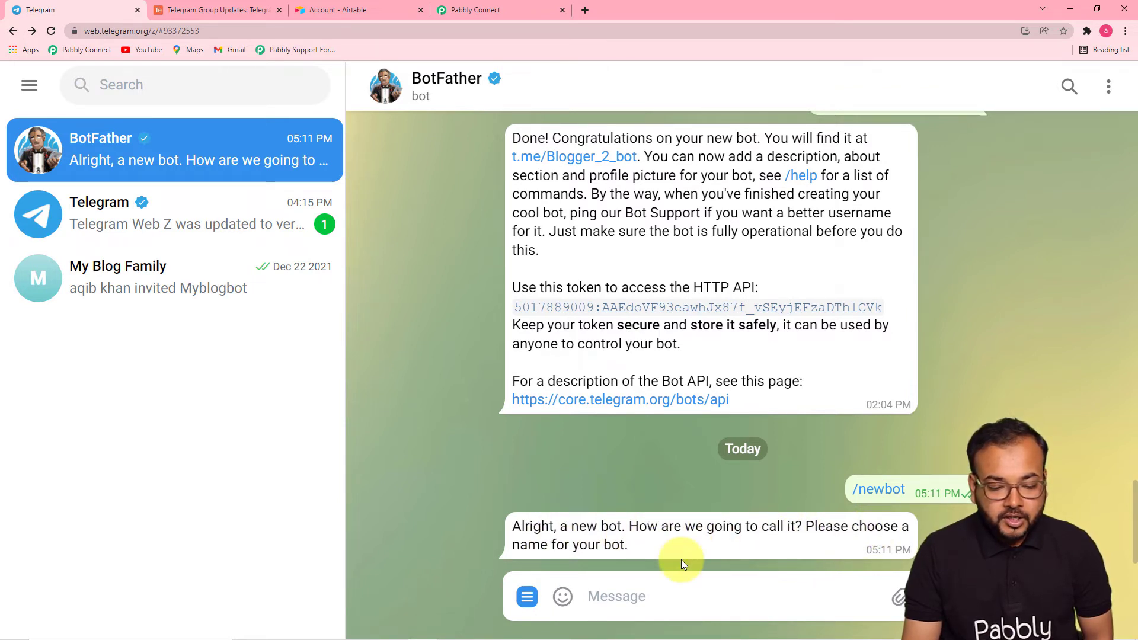
- Send BotFather the new bot's name Airtablebot, followed by its username Airtable_1_bot
{"action": "left_click", "coordinate": [673, 601]}
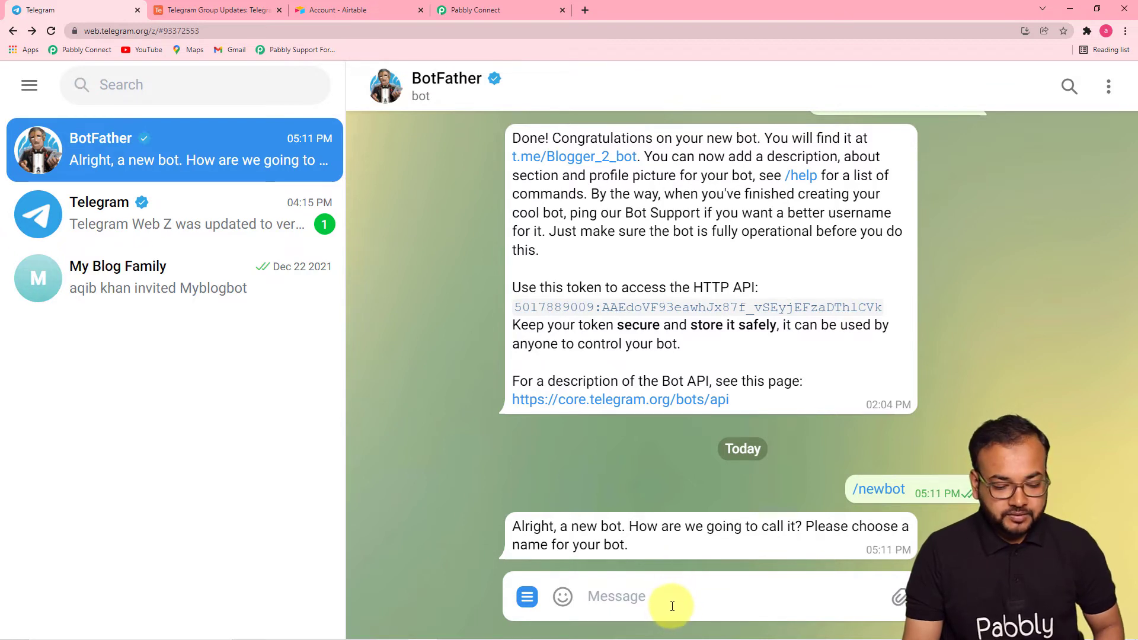
{"action": "type", "text": "A"}
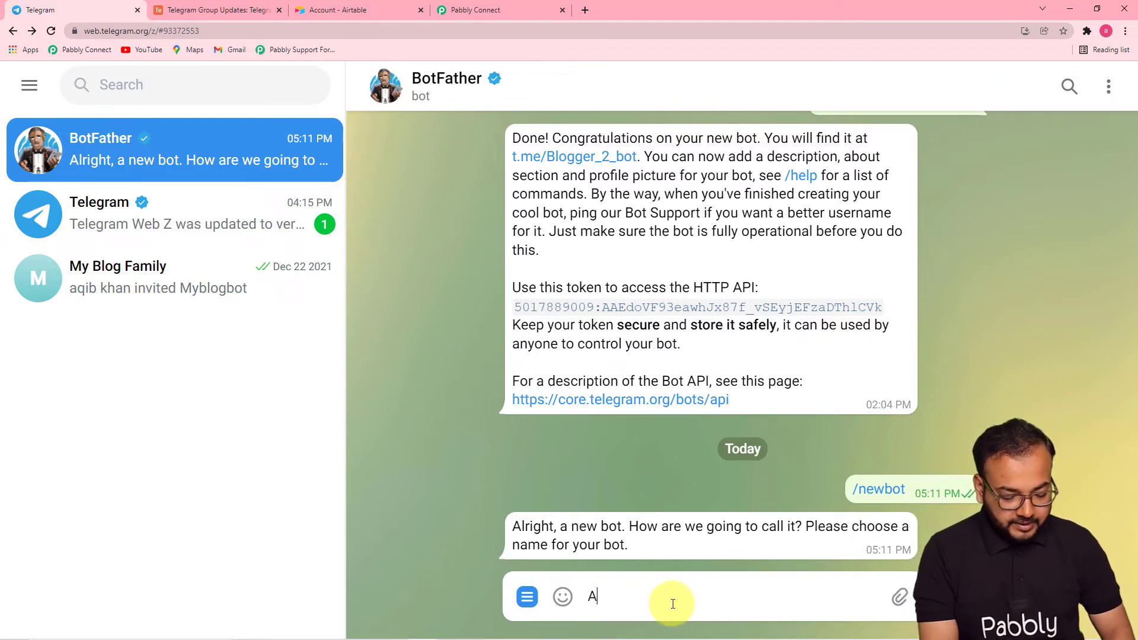
{"action": "type", "text": "irtable"}
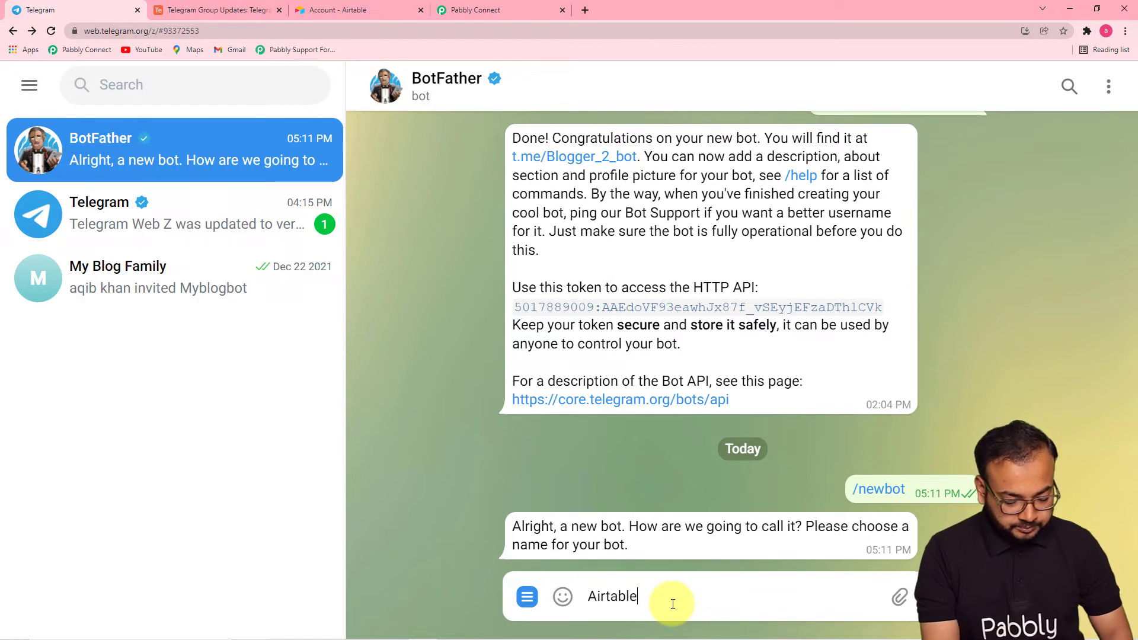
{"action": "key", "text": "Return"}
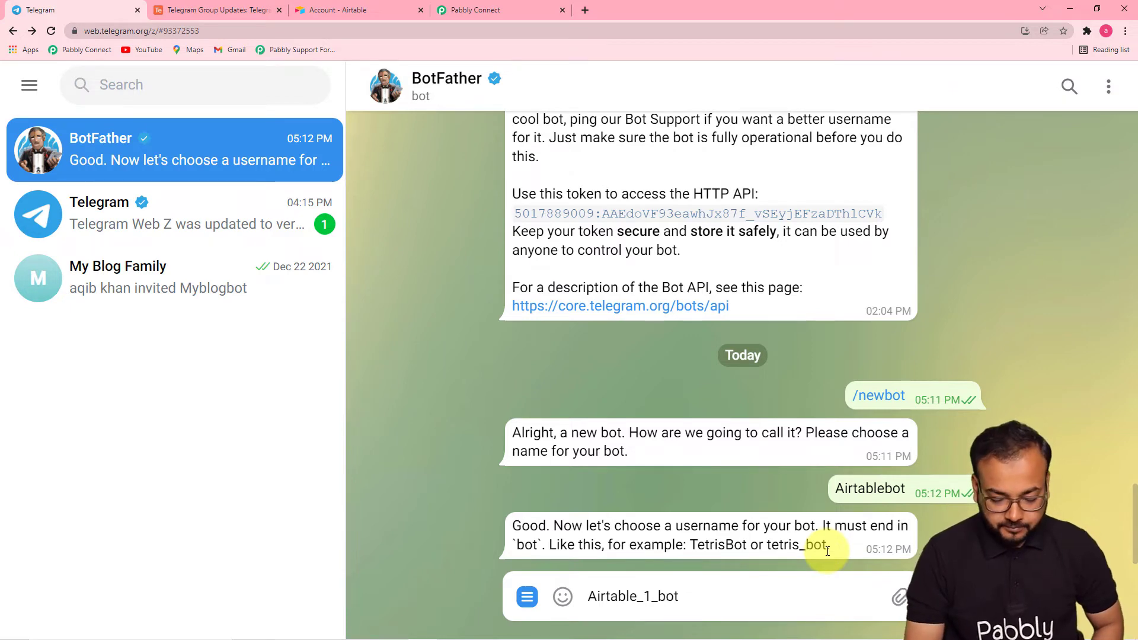
{"action": "key", "text": "Return"}
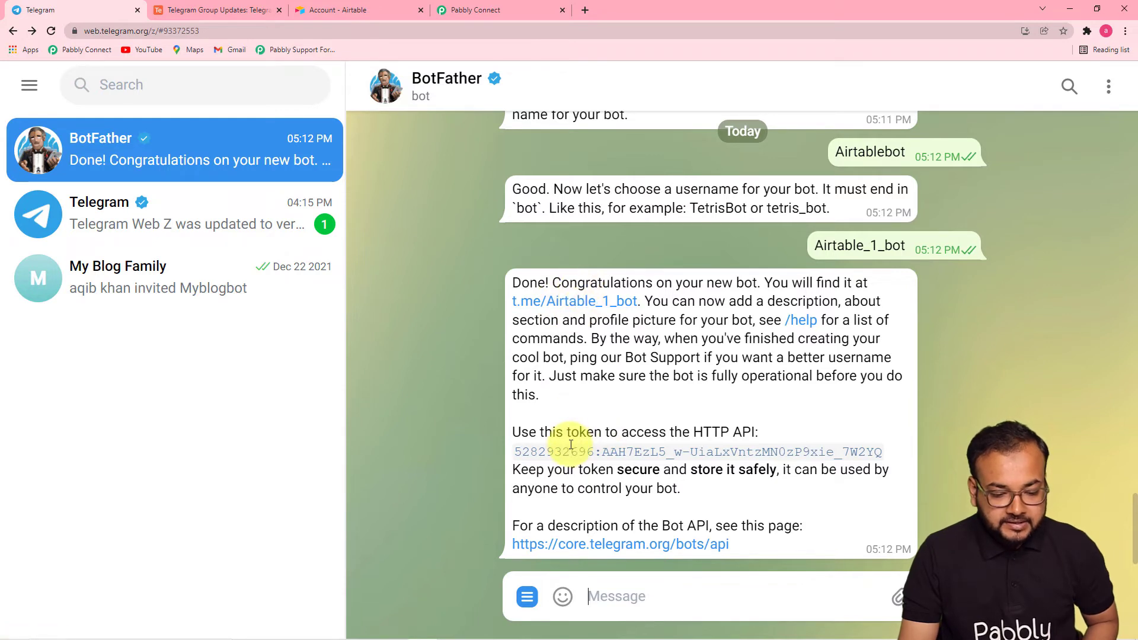
- Copy the new bot's API token from BotFather's message and enter it in the Token field in Pabbly Connect
{"action": "double_click", "coordinate": [631, 451]}
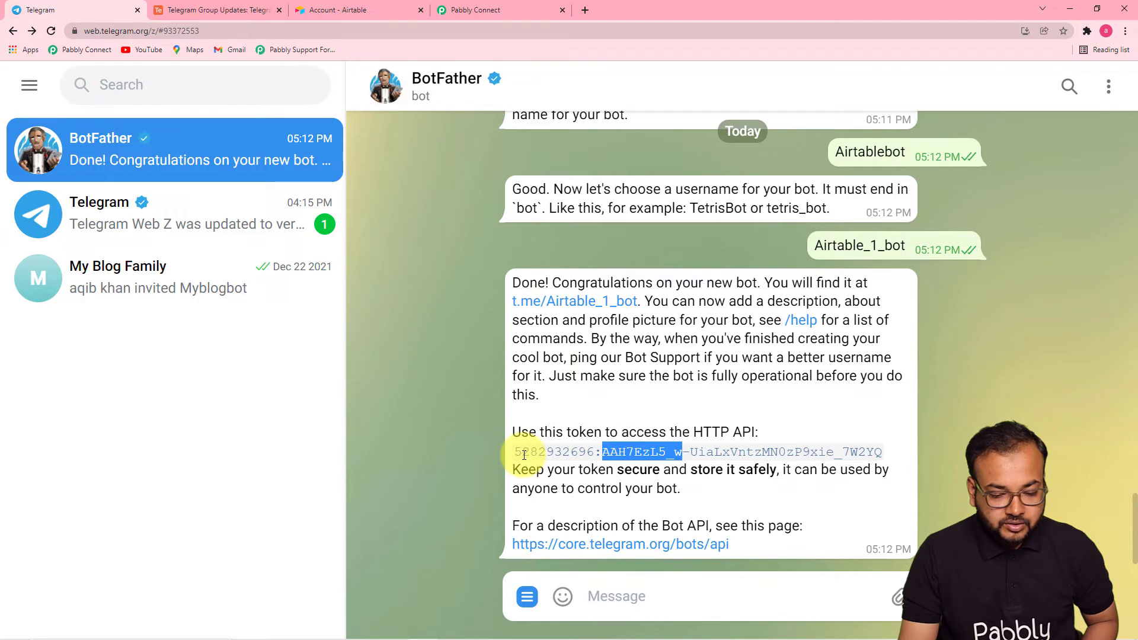
{"action": "left_click_drag", "start_coordinate": [513, 454], "coordinate": [900, 456]}
{"action": "right_click", "coordinate": [832, 453]}
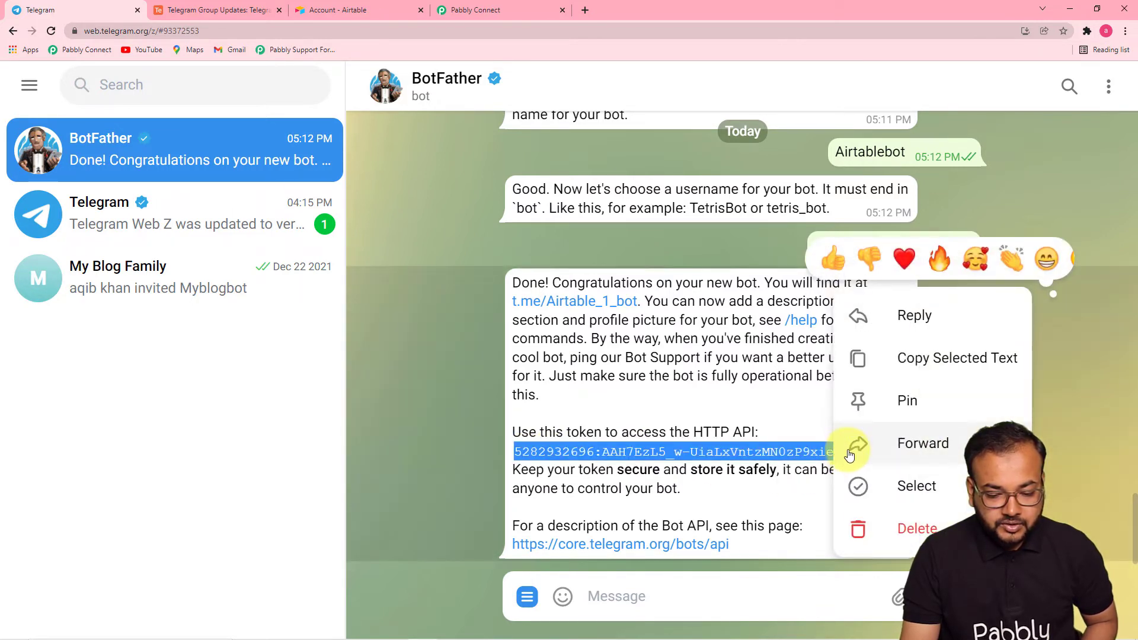
{"action": "left_click", "coordinate": [775, 451]}
{"action": "right_click", "coordinate": [780, 452]}
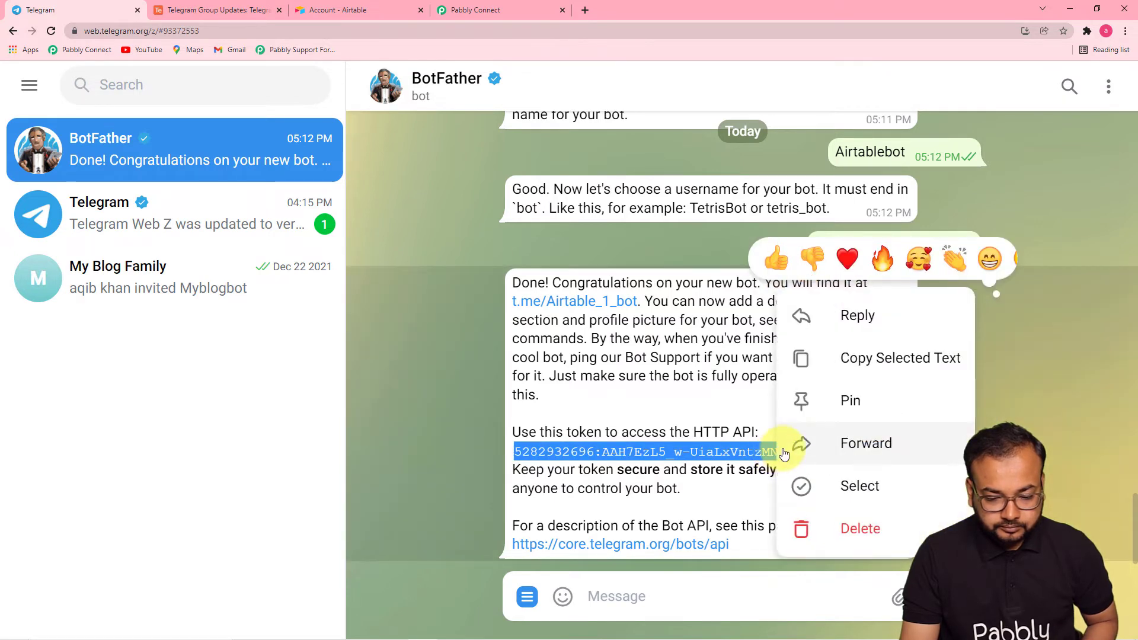
{"action": "left_click", "coordinate": [851, 356]}
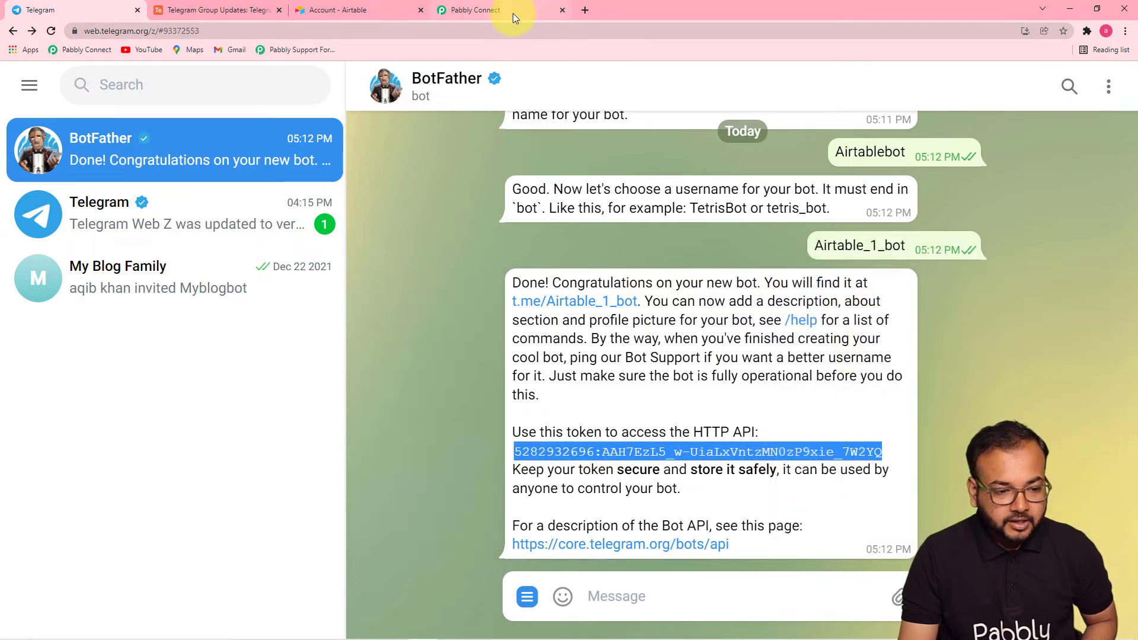
{"action": "left_click", "coordinate": [513, 13]}
{"action": "left_click", "coordinate": [592, 296]}
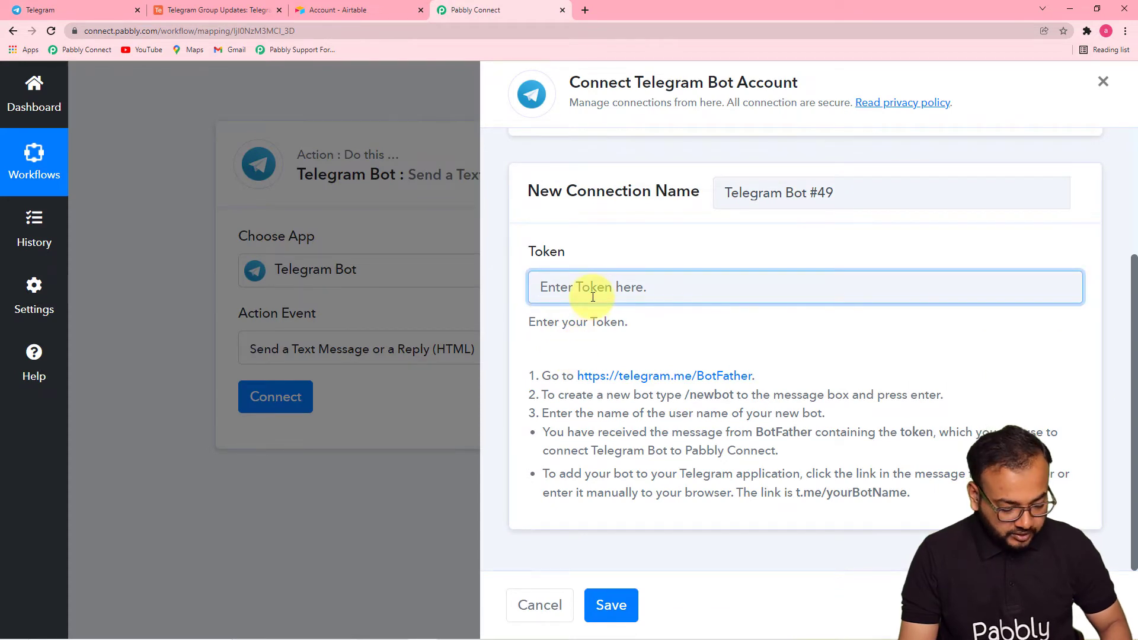
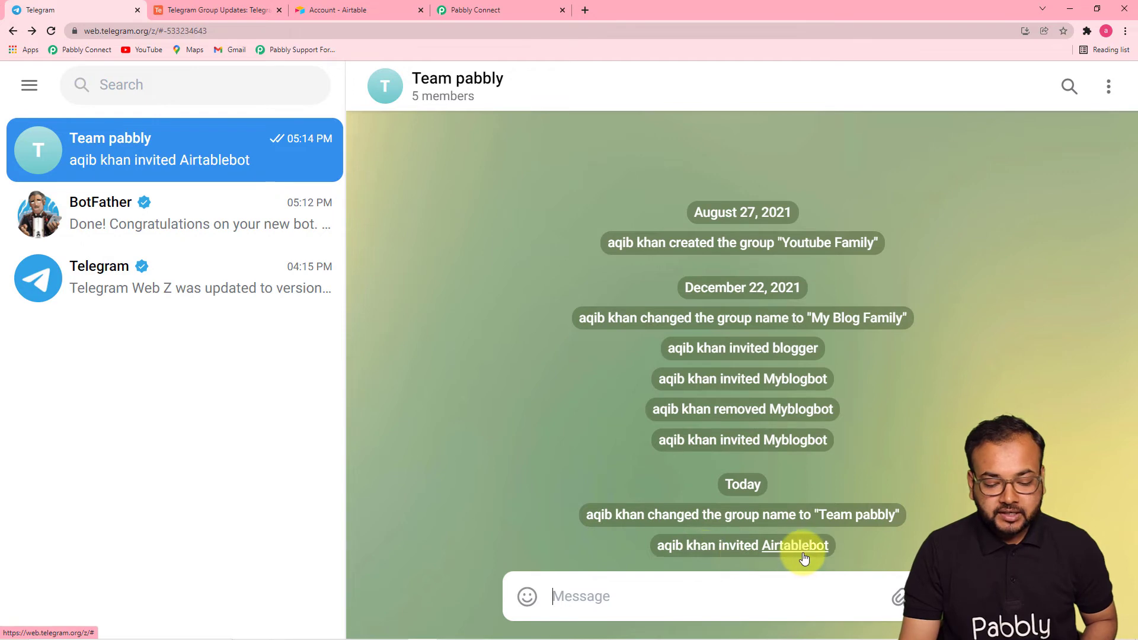
- Return to Pabbly Connect and read the Chat ID instructions in the Telegram Bot action
{"action": "left_click", "coordinate": [507, 7]}
{"action": "scroll", "coordinate": [544, 309], "scroll_direction": "down", "scroll_amount": 2}
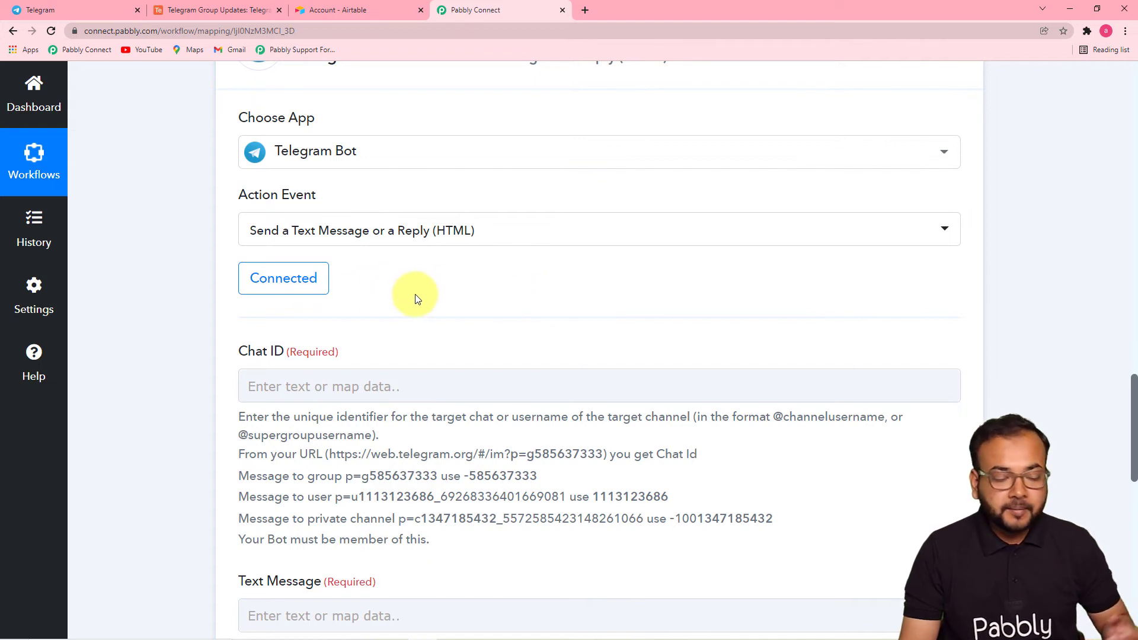
{"action": "scroll", "coordinate": [345, 400], "scroll_direction": "down", "scroll_amount": 1}
{"action": "scroll", "coordinate": [345, 401], "scroll_direction": "up", "scroll_amount": 1}
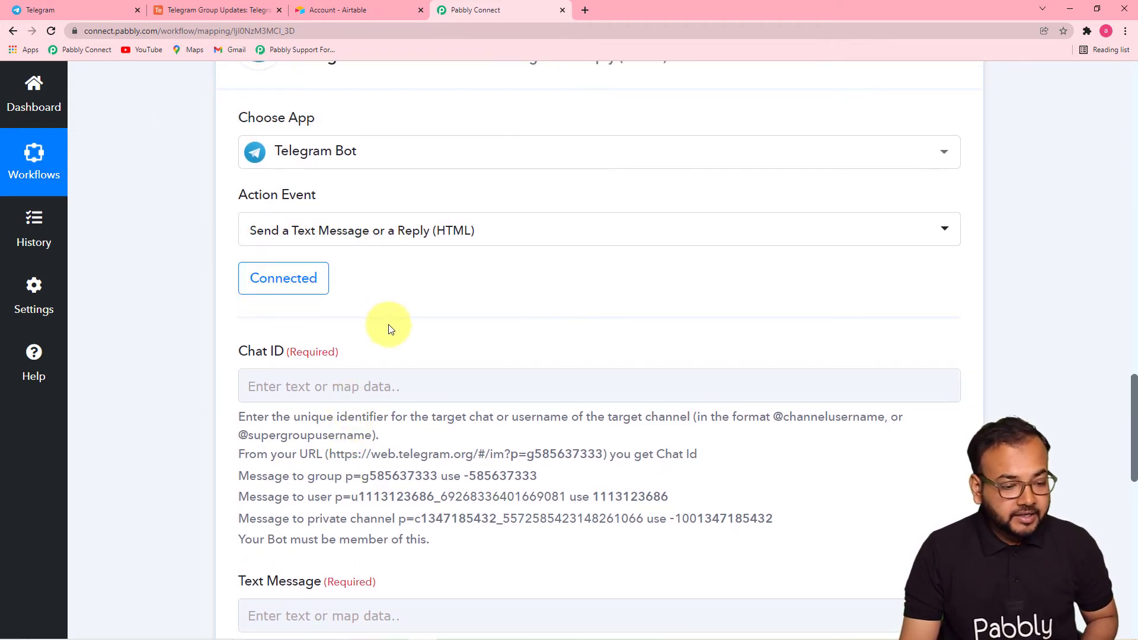
{"action": "scroll", "coordinate": [389, 329], "scroll_direction": "down", "scroll_amount": 4}
{"action": "left_click", "coordinate": [378, 149]}
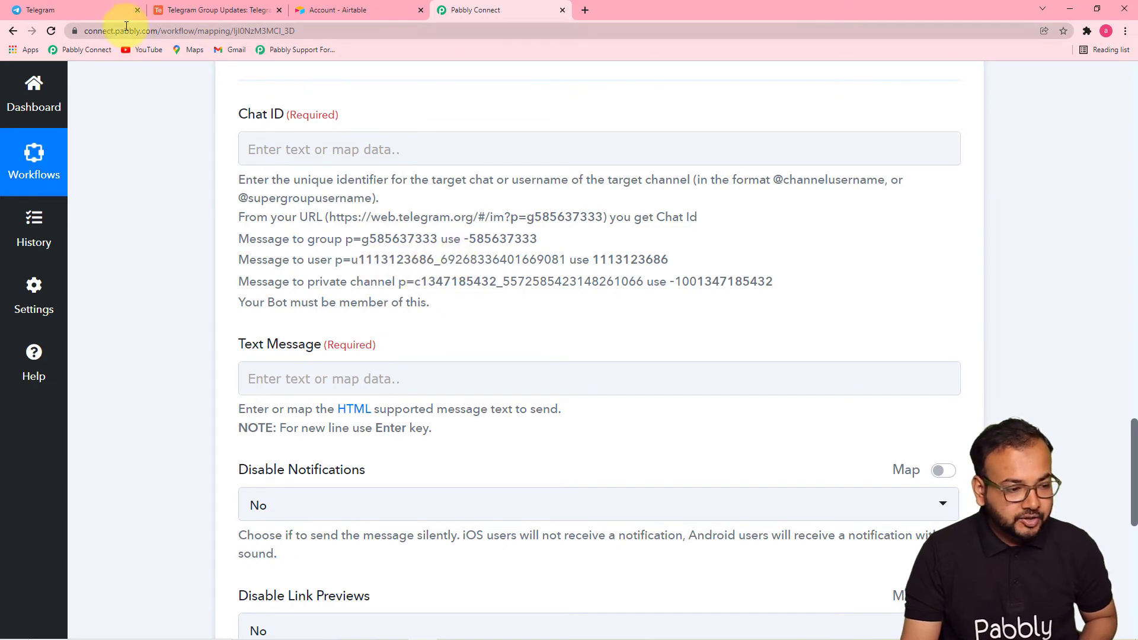
- Switch to Telegram and copy the Team pabbly group's chat ID, including the minus sign, from the page URL
{"action": "left_click", "coordinate": [113, 12]}
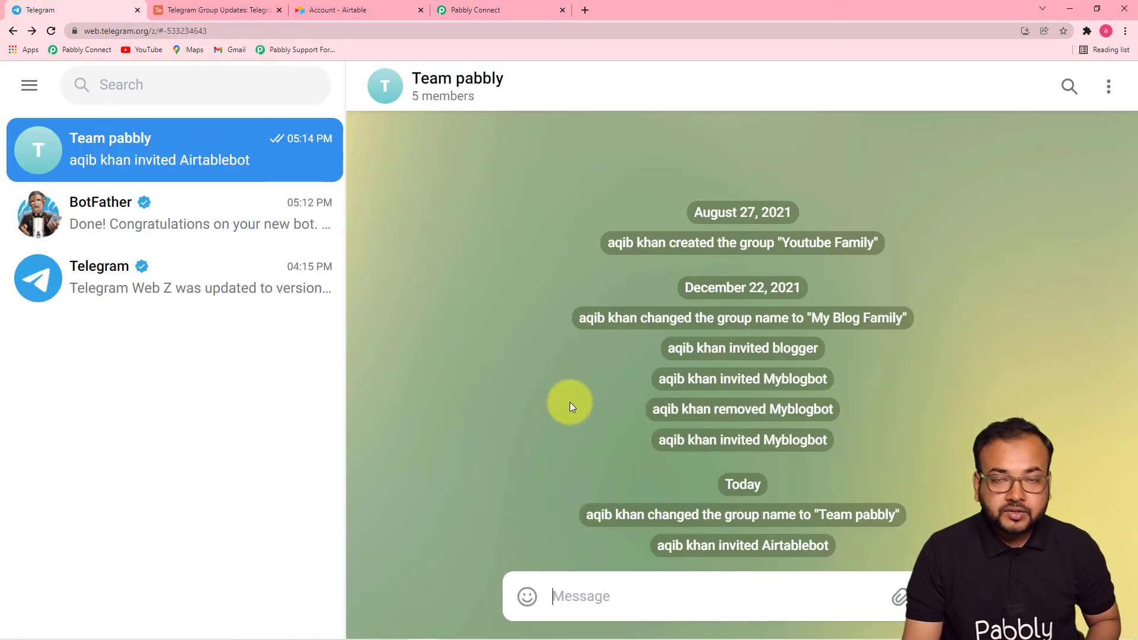
{"action": "left_click", "coordinate": [221, 34]}
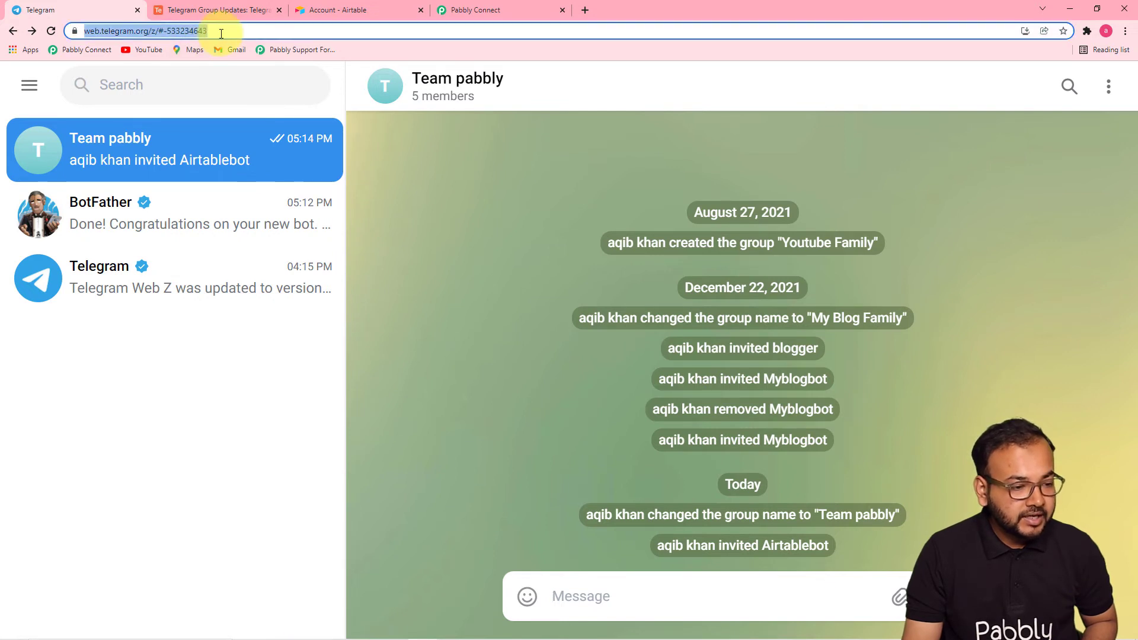
{"action": "left_click", "coordinate": [162, 30]}
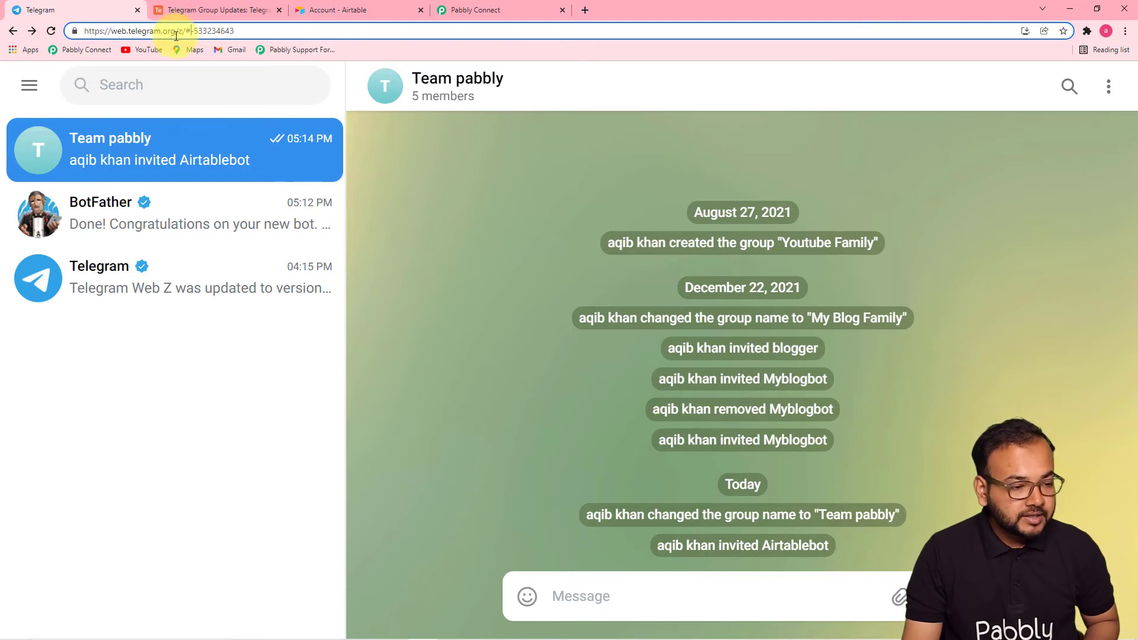
{"action": "key", "text": "shift+Right"}
{"action": "key", "text": "shift+Right"}
{"action": "key", "text": "shift+Right"}
{"action": "key", "text": "shift+Right"}
{"action": "key", "text": "shift+Right"}
{"action": "key", "text": "shift+Right"}
{"action": "key", "text": "shift+Right"}
{"action": "key", "text": "shift+Right"}
{"action": "key", "text": "shift+Right"}
{"action": "key", "text": "shift+Right"}
{"action": "key", "text": "ctrl+c"}
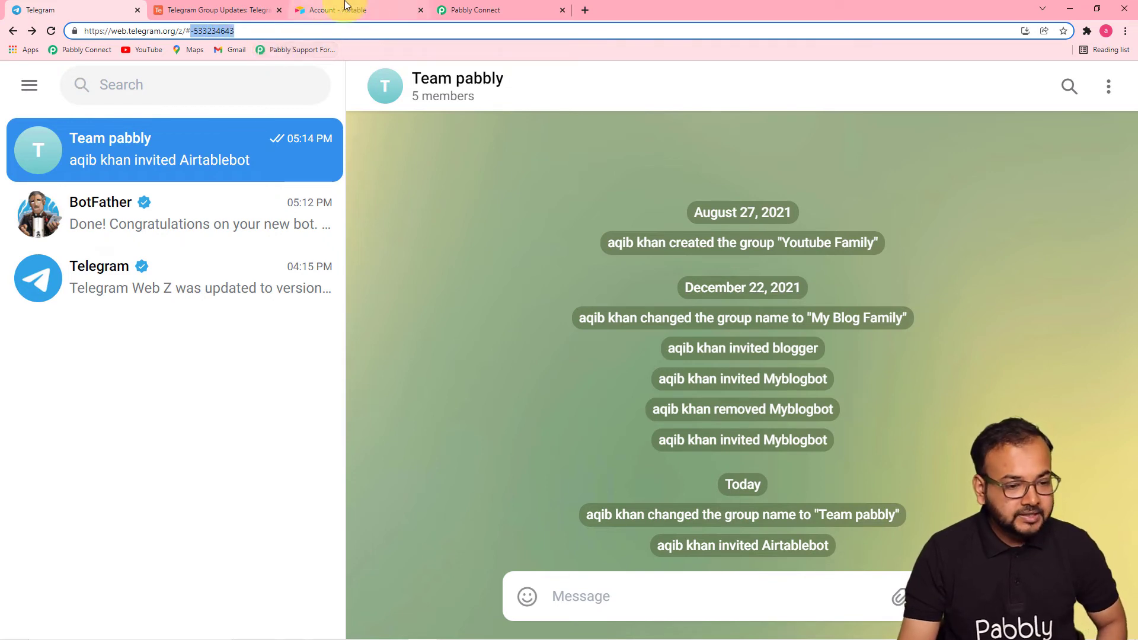
- Return to Pabbly Connect and paste the copied group chat ID into the action's Chat ID field
{"action": "left_click", "coordinate": [468, 14]}
{"action": "left_click", "coordinate": [342, 149]}
{"action": "right_click", "coordinate": [341, 148]}
{"action": "left_click", "coordinate": [363, 239]}
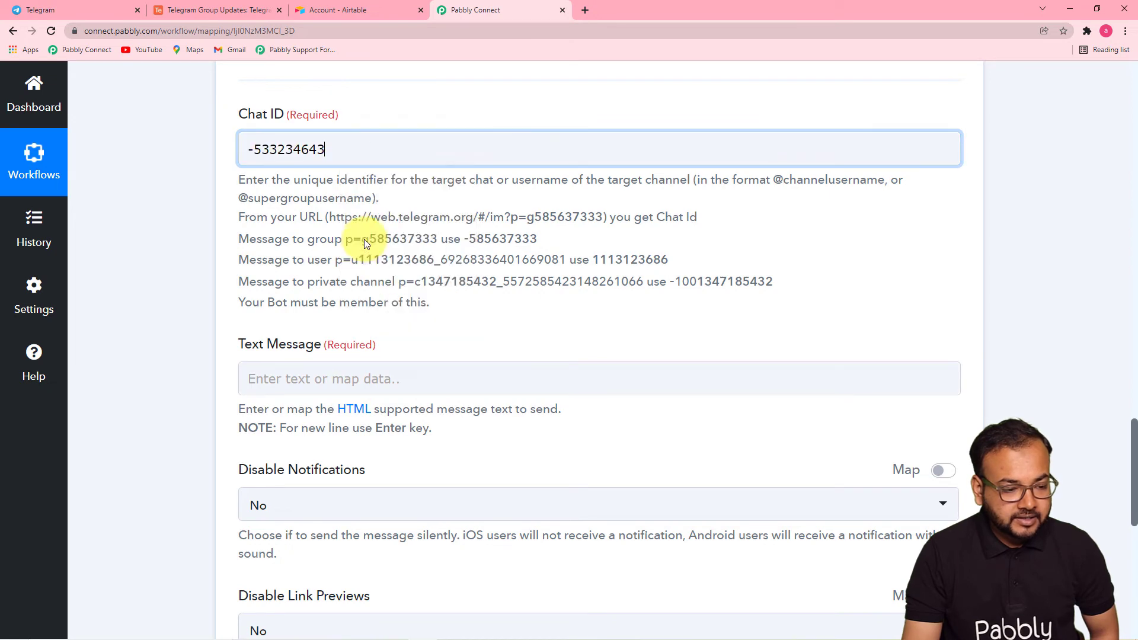
- Set Disable Notifications to Yes and Disable Link Previews to No in the Telegram Bot action
{"action": "scroll", "coordinate": [458, 282], "scroll_direction": "down", "scroll_amount": 4}
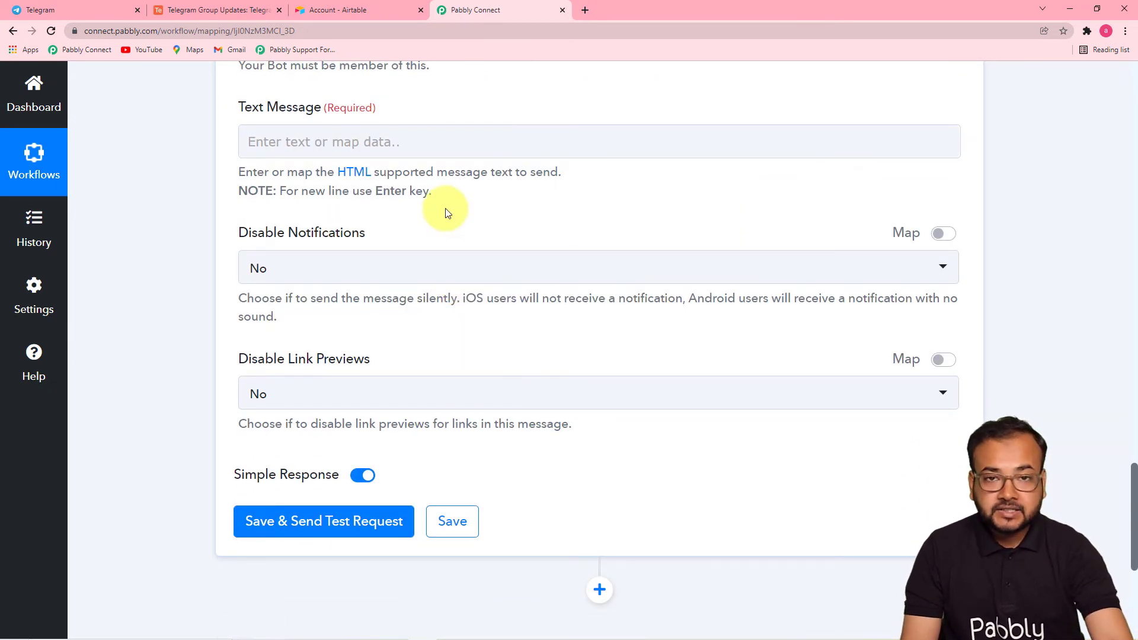
{"action": "left_click", "coordinate": [335, 272]}
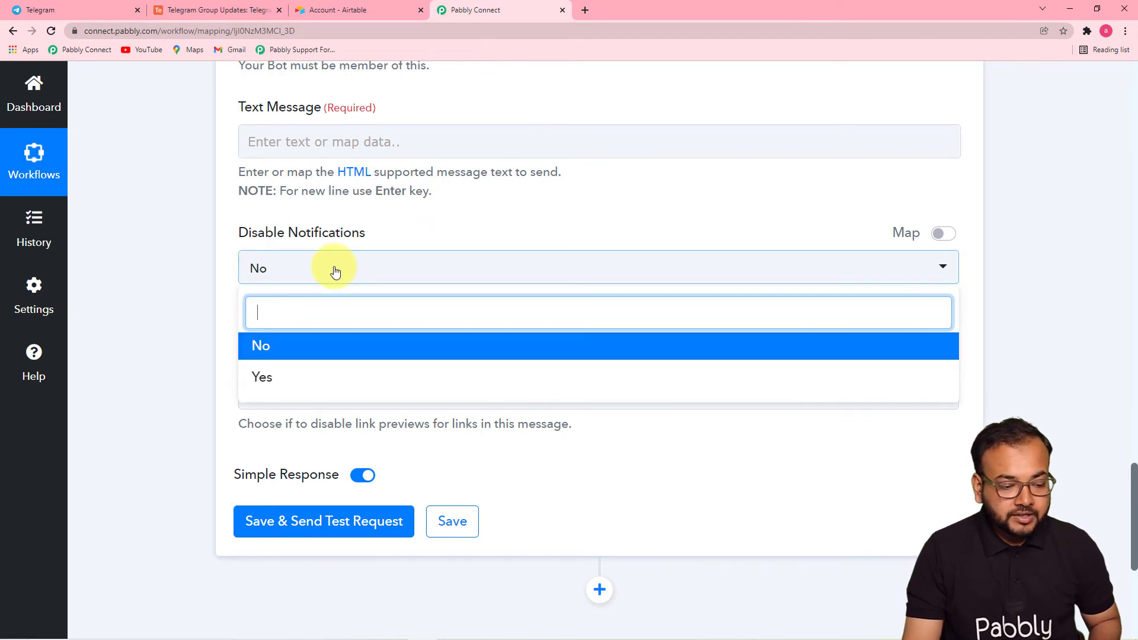
{"action": "left_click", "coordinate": [295, 382]}
{"action": "scroll", "coordinate": [198, 305], "scroll_direction": "down", "scroll_amount": 2}
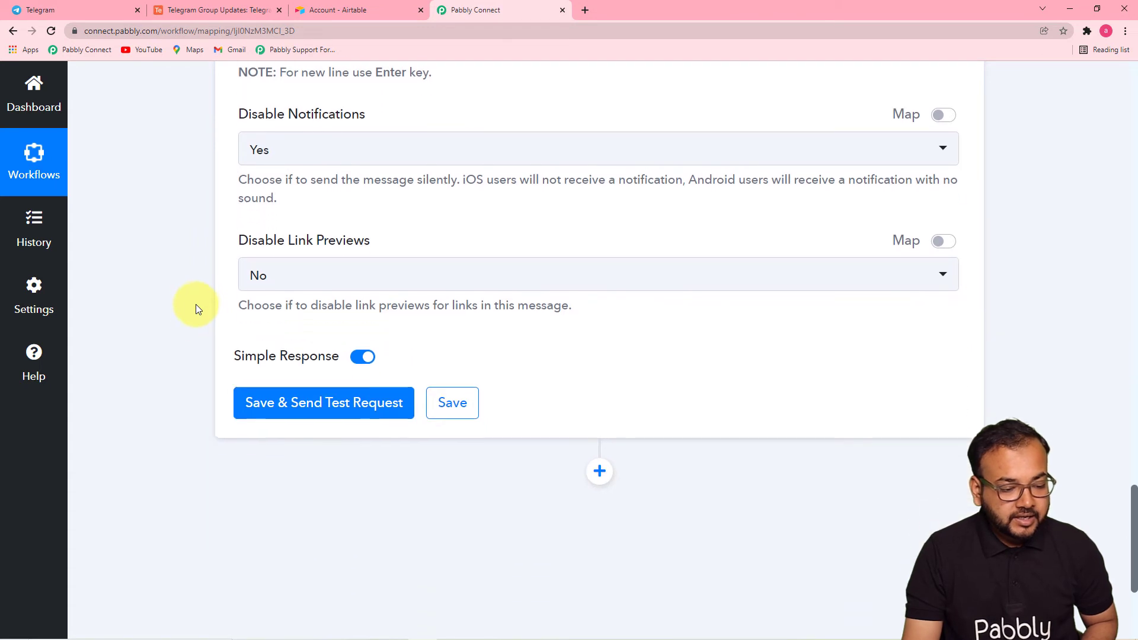
{"action": "left_click", "coordinate": [365, 279]}
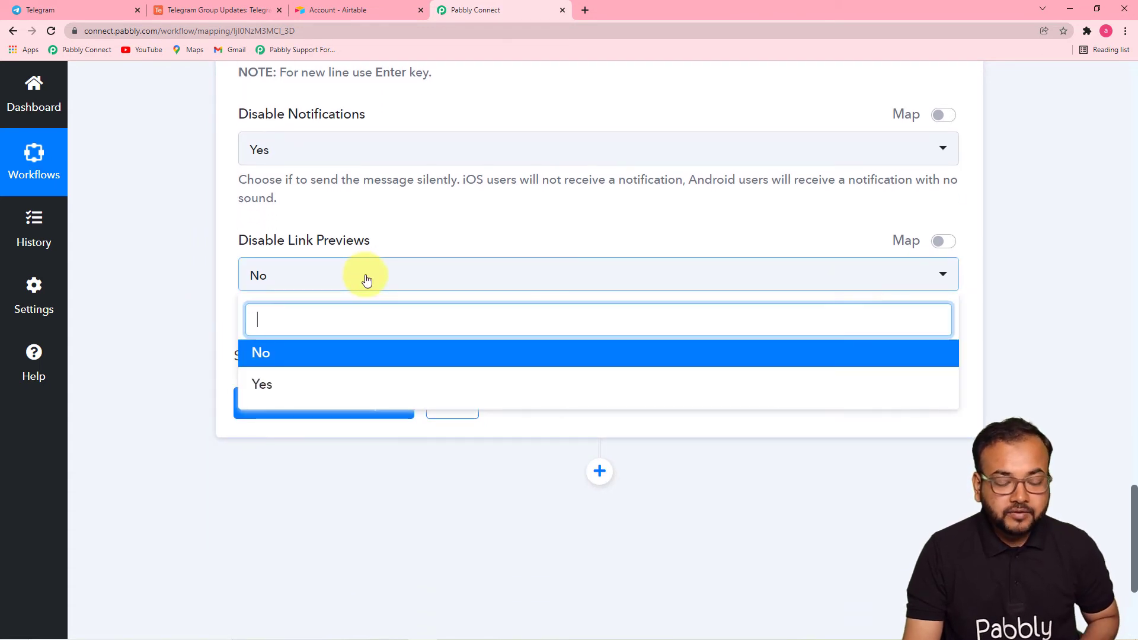
{"action": "left_click", "coordinate": [279, 362]}
- Enter the text message lines "Hello Team,", "This is regarding", "Just want to notify about", "This task is assigned to", "The due date is", "Thanks and Regards"
{"action": "scroll", "coordinate": [331, 303], "scroll_direction": "up", "scroll_amount": 4}
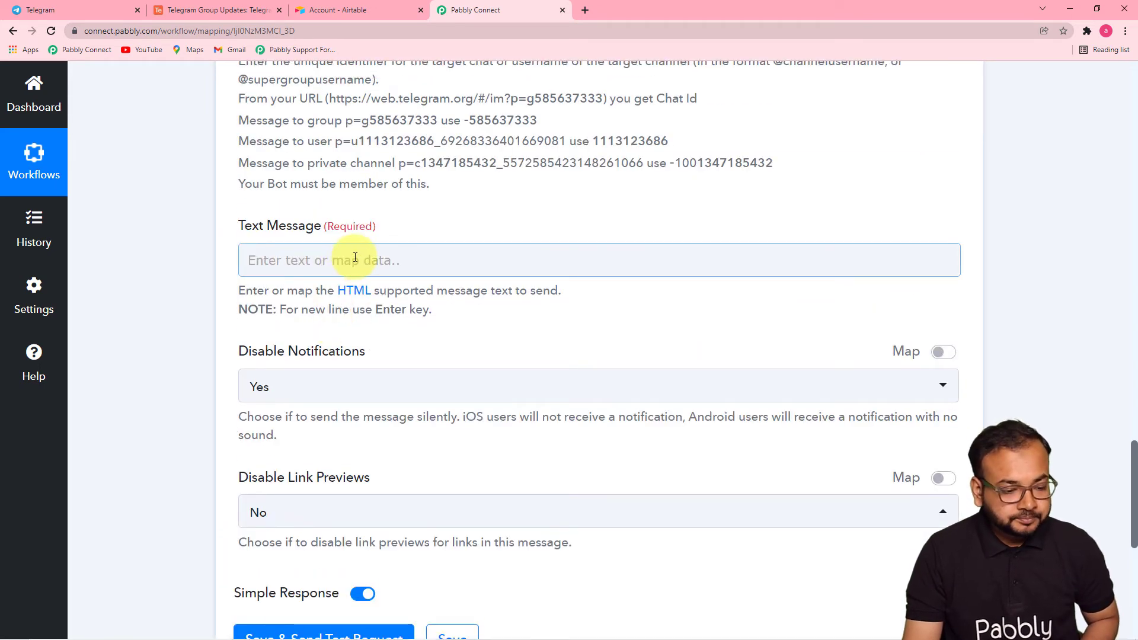
{"action": "left_click", "coordinate": [342, 269]}
{"action": "type", "text": "Hello Team, This is regarding Just want to notify about This task is assigned to The due date is Thanks and Regards"}
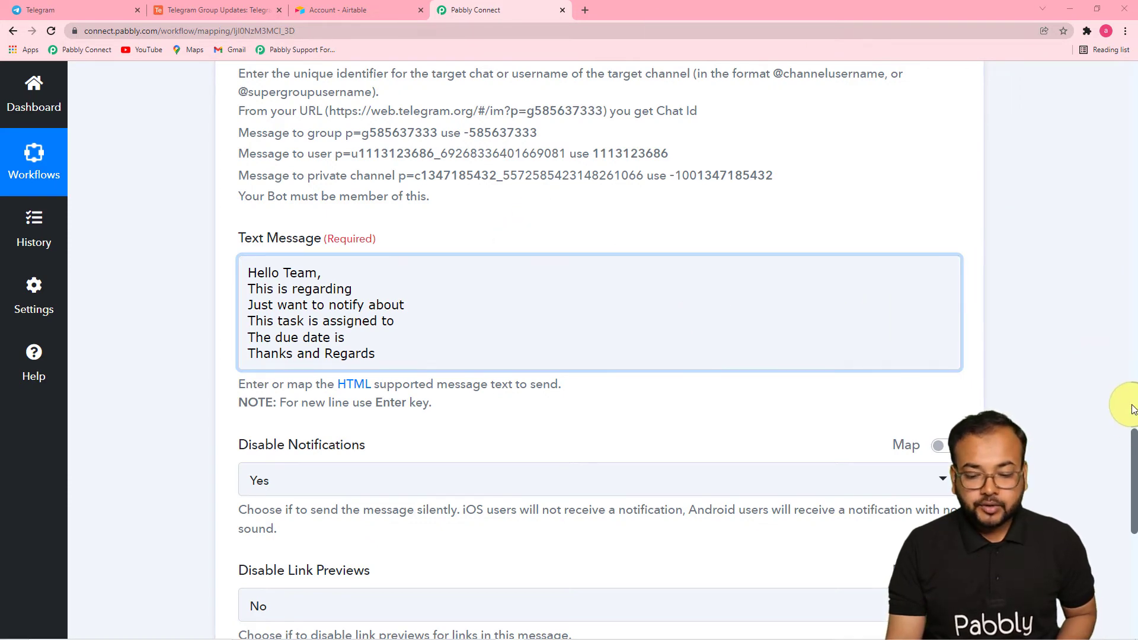
- Check the fields in the Airtable response and map Fields Project Title after "This is regarding" in the text message
{"action": "left_click_drag", "start_coordinate": [1132, 442], "coordinate": [1131, 268]}
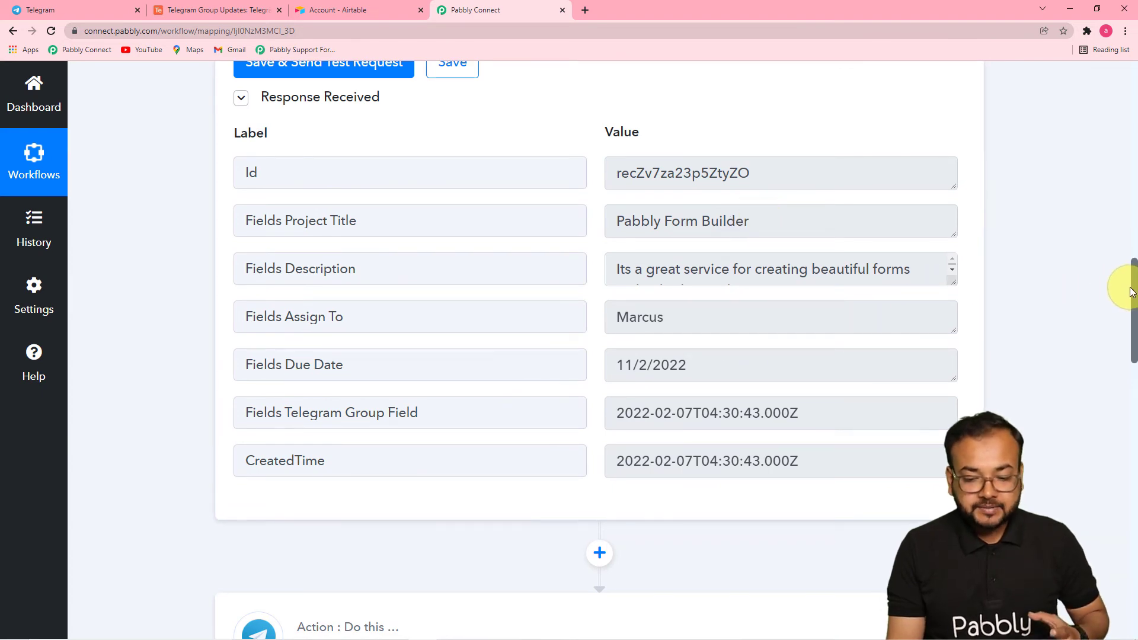
{"action": "left_click_drag", "start_coordinate": [1130, 274], "coordinate": [1124, 451]}
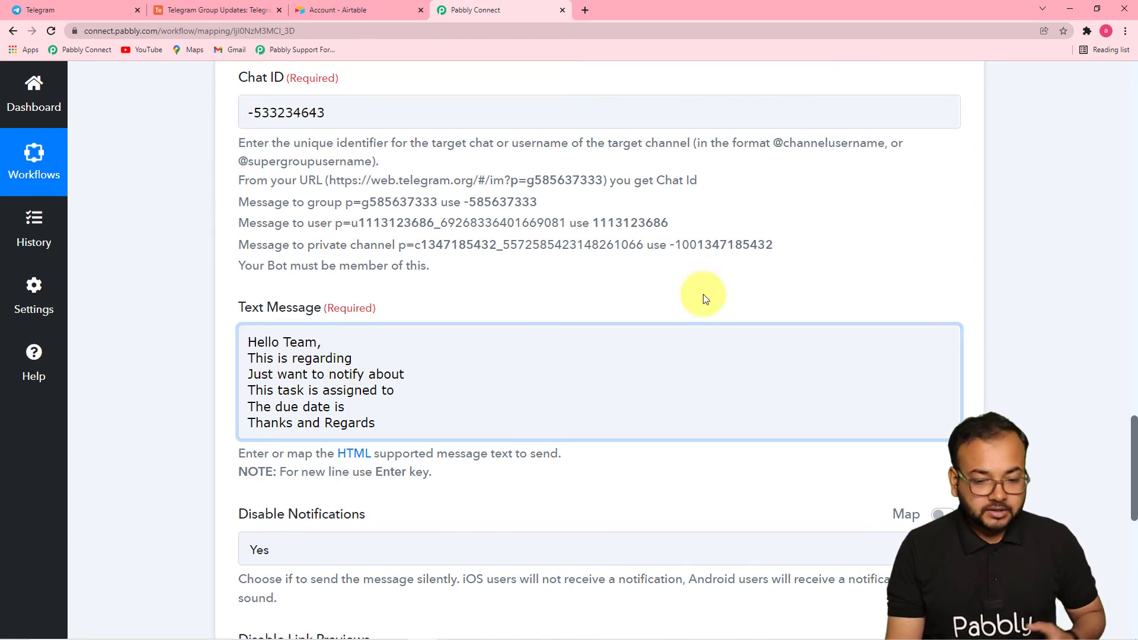
{"action": "left_click_drag", "start_coordinate": [1133, 428], "coordinate": [1126, 258]}
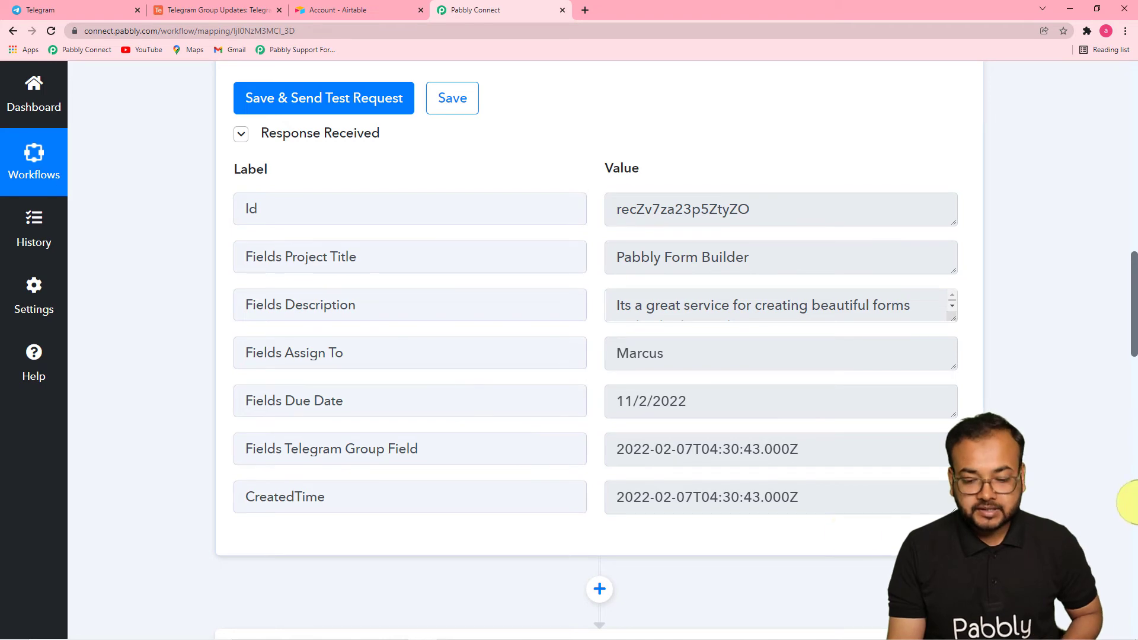
{"action": "left_click_drag", "start_coordinate": [1133, 340], "coordinate": [1128, 495]}
{"action": "left_click", "coordinate": [495, 362]}
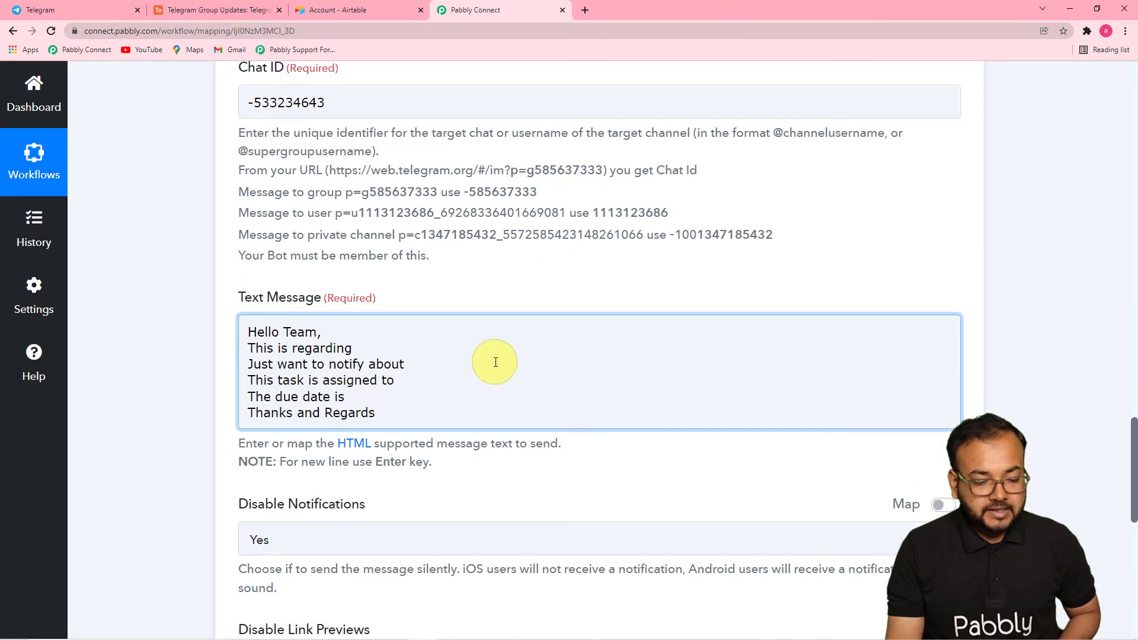
{"action": "left_click", "coordinate": [356, 348]}
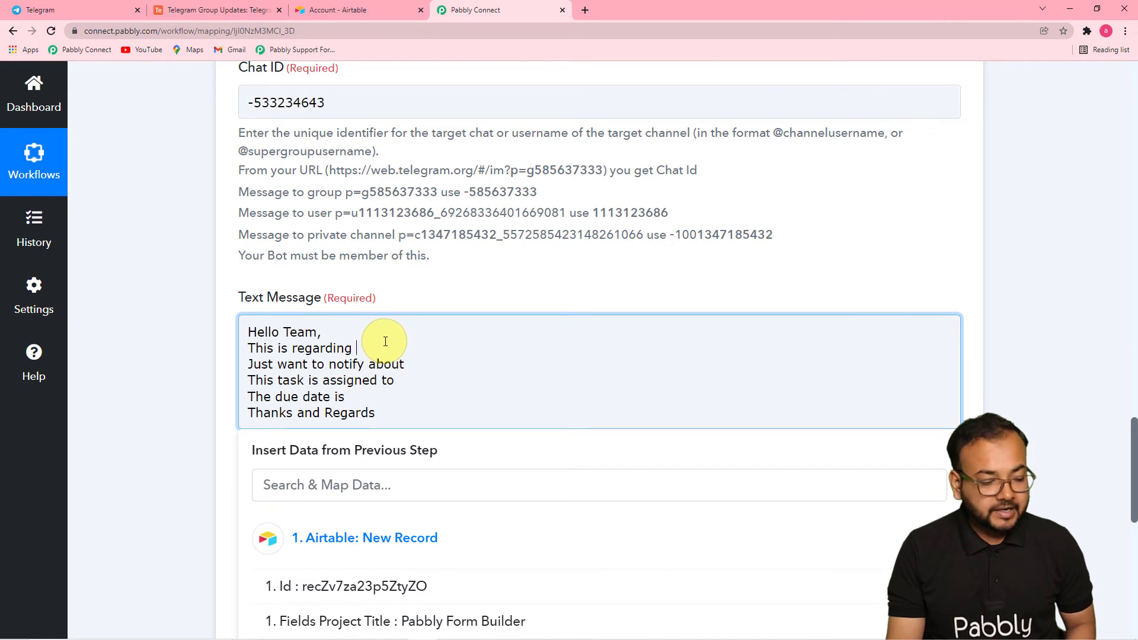
{"action": "scroll", "coordinate": [385, 341], "scroll_direction": "down", "scroll_amount": 2}
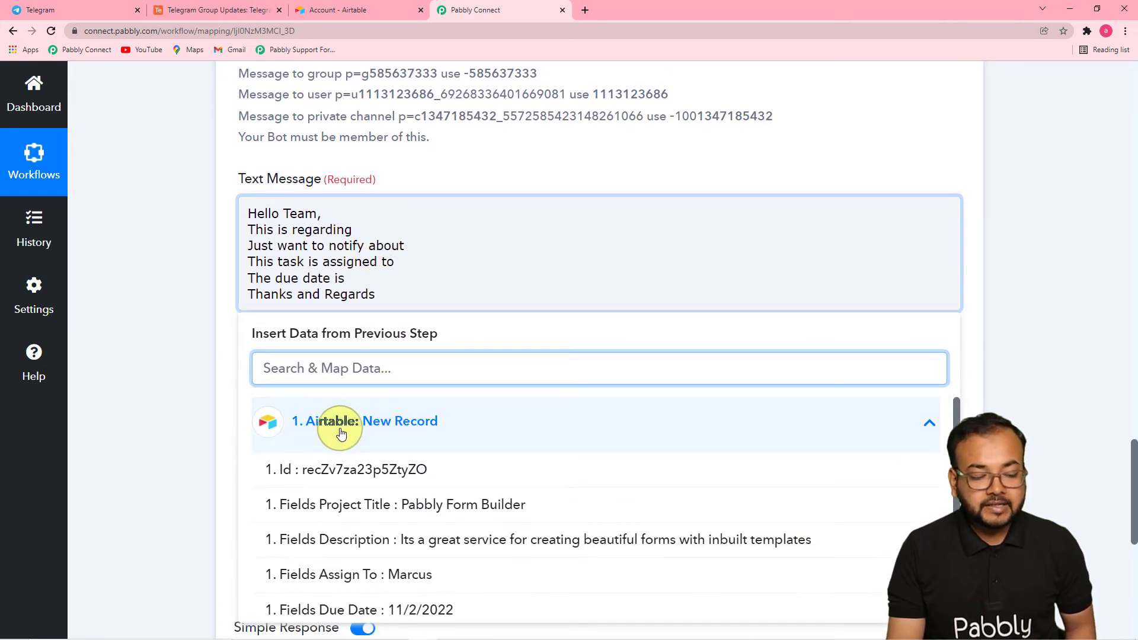
{"action": "left_click", "coordinate": [453, 432]}
{"action": "left_click", "coordinate": [453, 433]}
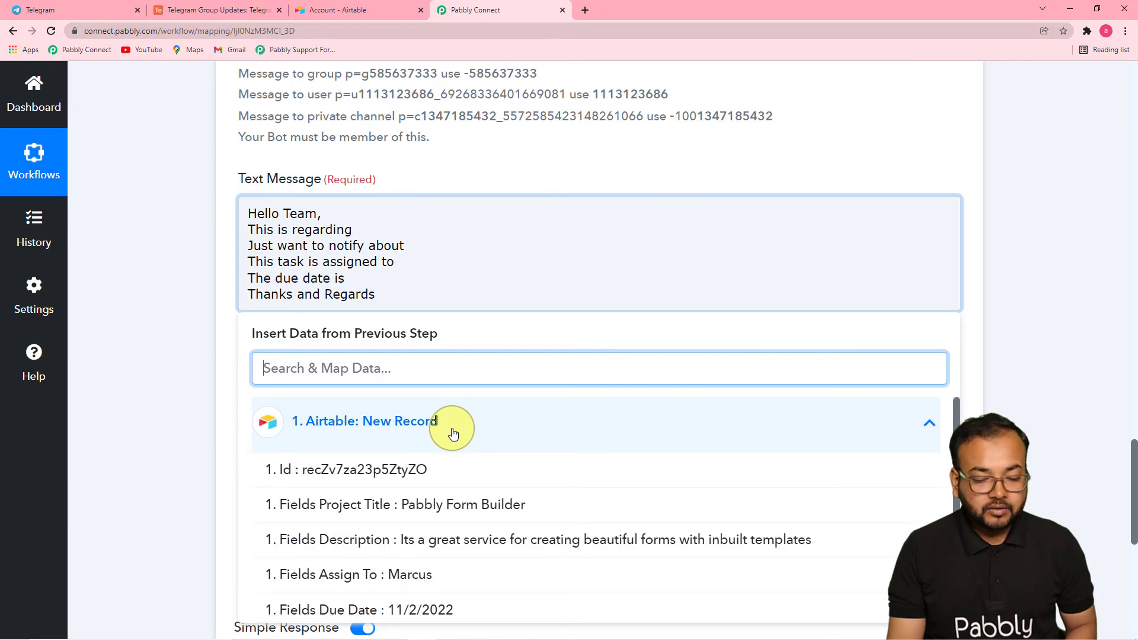
{"action": "scroll", "coordinate": [453, 432], "scroll_direction": "down", "scroll_amount": 1}
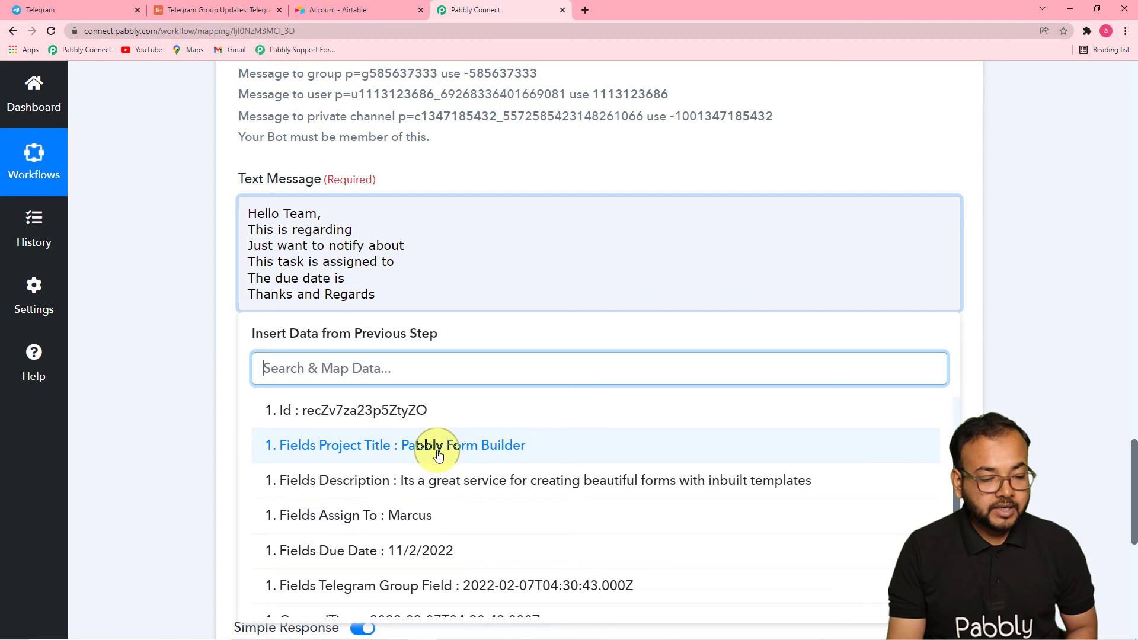
{"action": "left_click", "coordinate": [438, 454]}
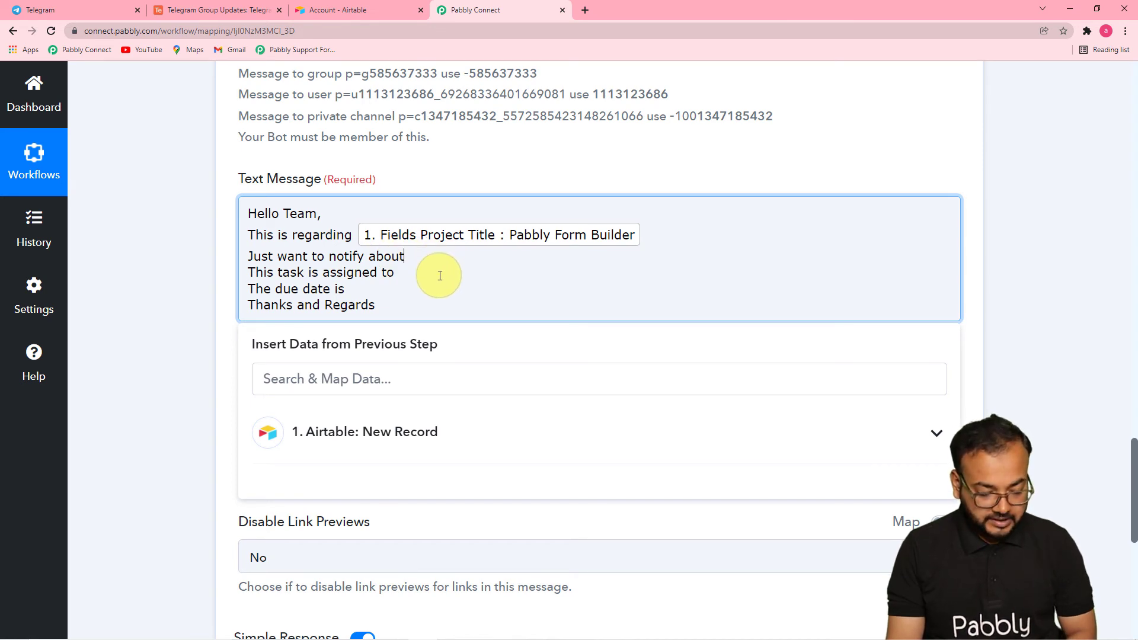
- Map Fields Description after "Just want to notify about" and Fields Assign To after "This task is assigned to" in the text message
{"action": "left_click", "coordinate": [393, 435]}
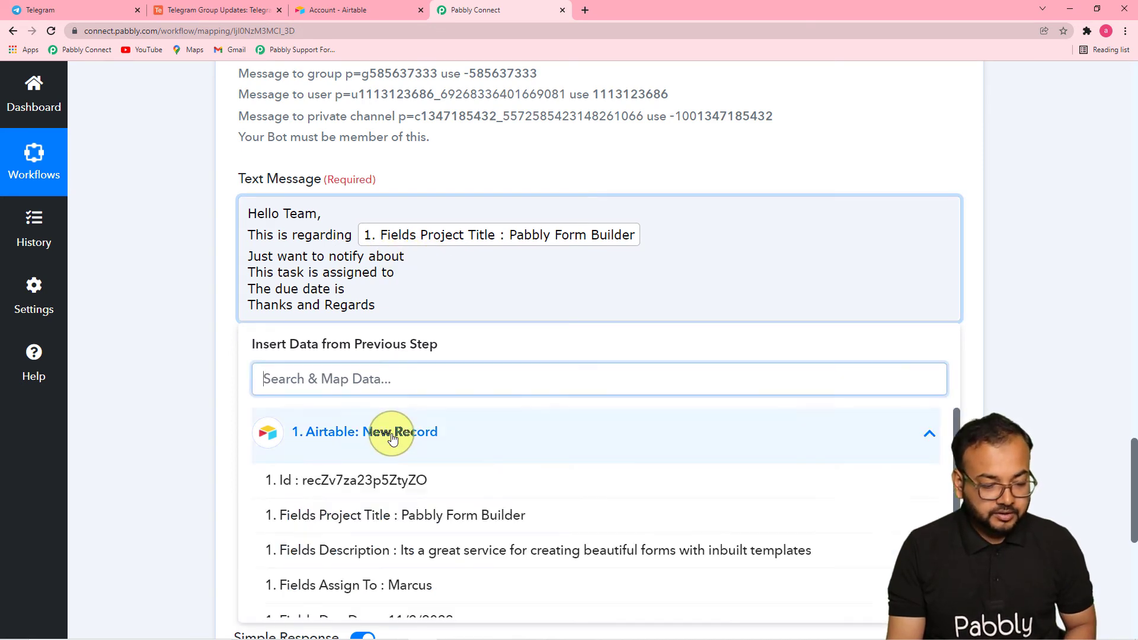
{"action": "left_click", "coordinate": [464, 557]}
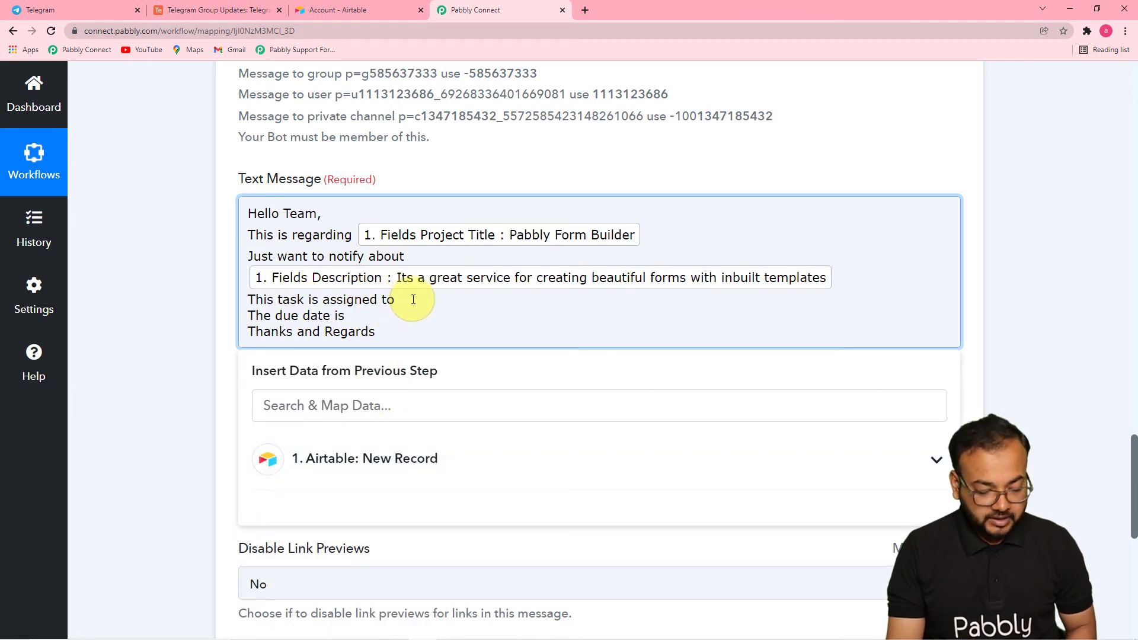
{"action": "left_click", "coordinate": [389, 477]}
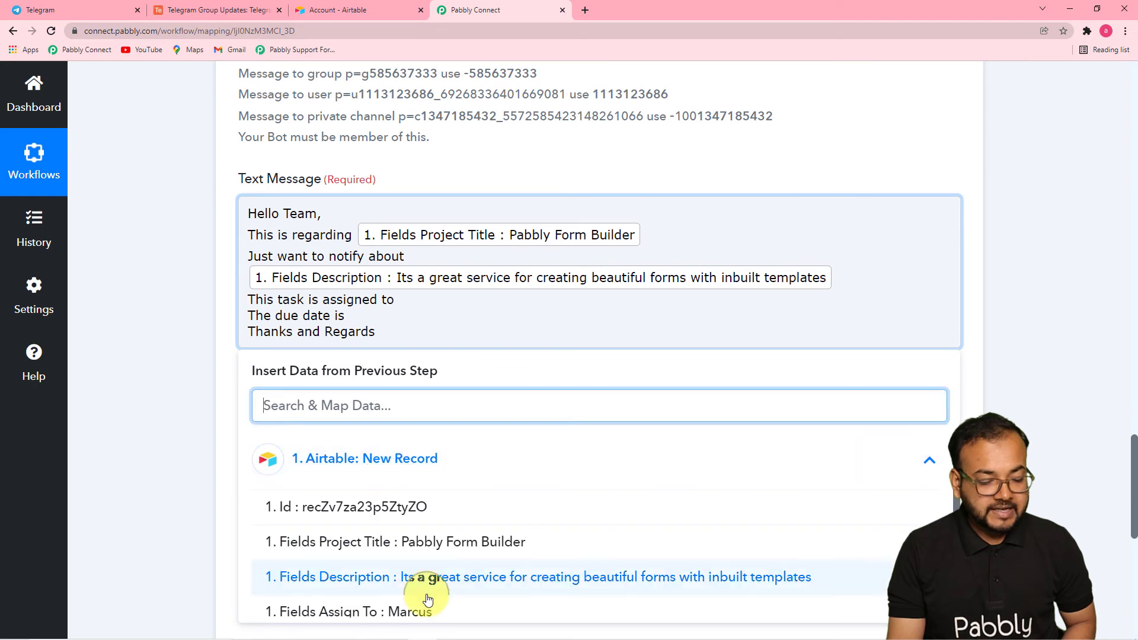
{"action": "left_click", "coordinate": [406, 615]}
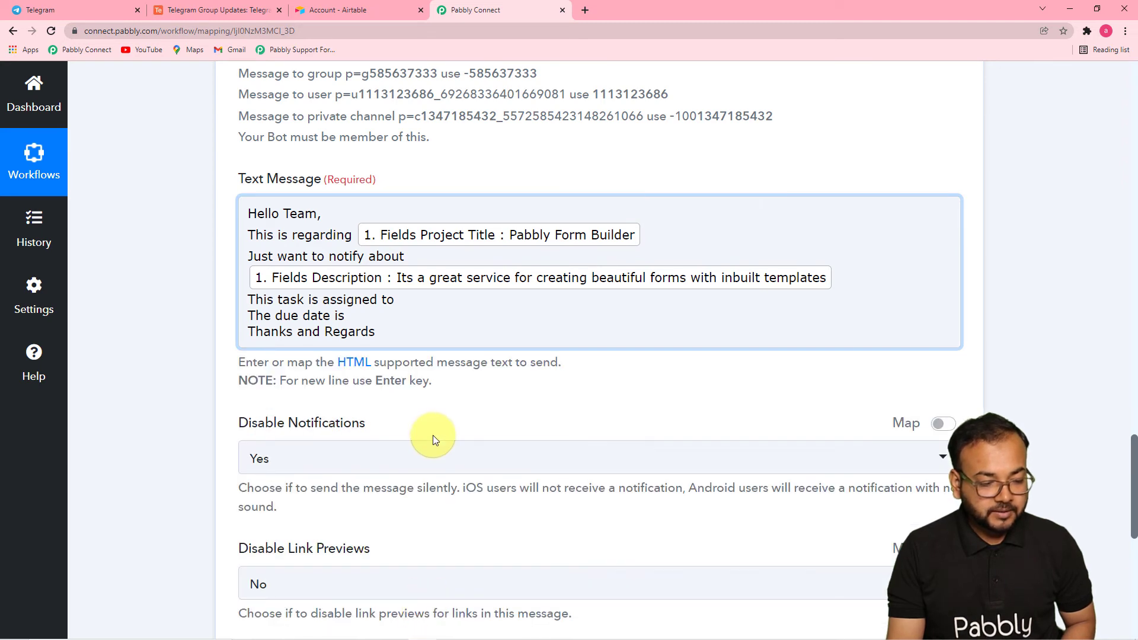
{"action": "left_click", "coordinate": [394, 299]}
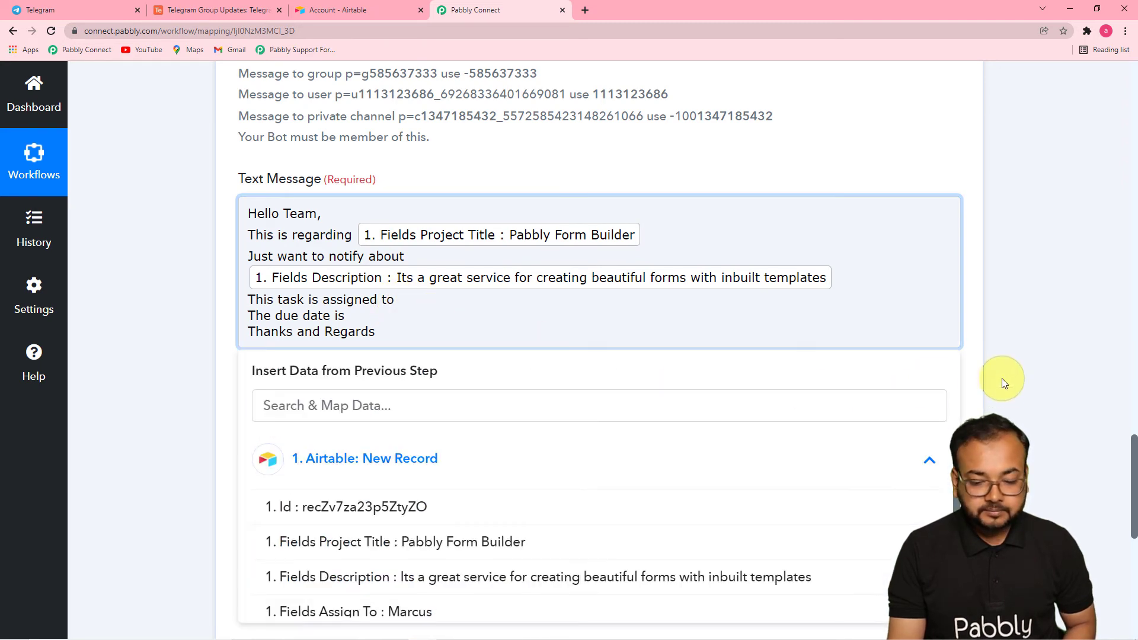
{"action": "left_click_drag", "start_coordinate": [1130, 436], "coordinate": [1129, 462]}
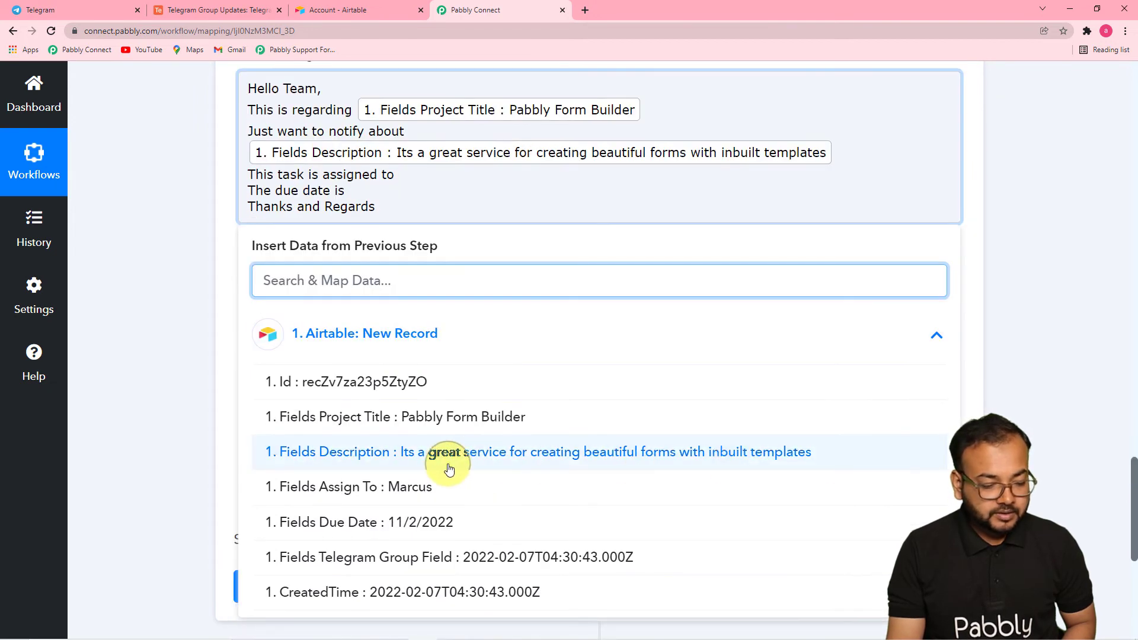
{"action": "left_click", "coordinate": [434, 488]}
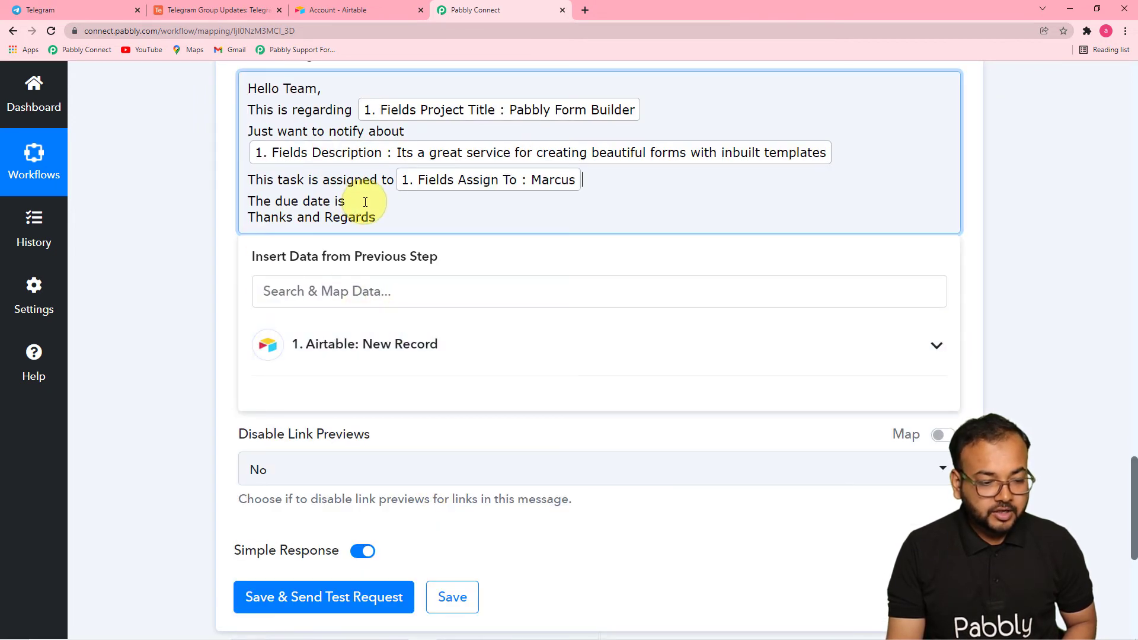
- Map the Airtable Fields Due Date value after "The due date is" in the text message
{"action": "left_click", "coordinate": [391, 203]}
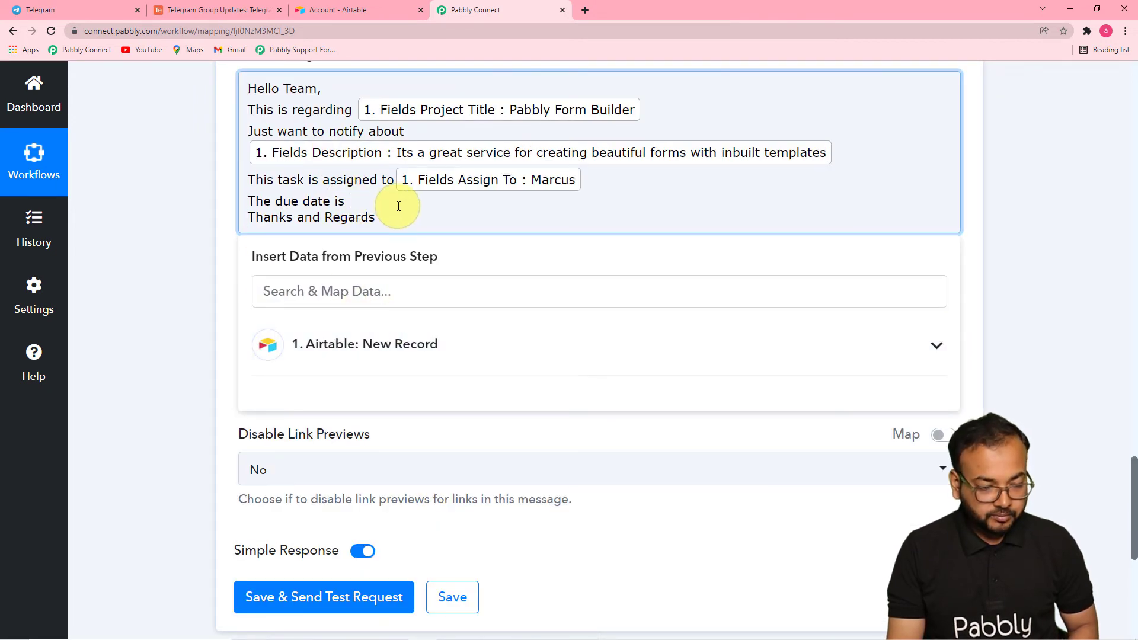
{"action": "left_click", "coordinate": [354, 346]}
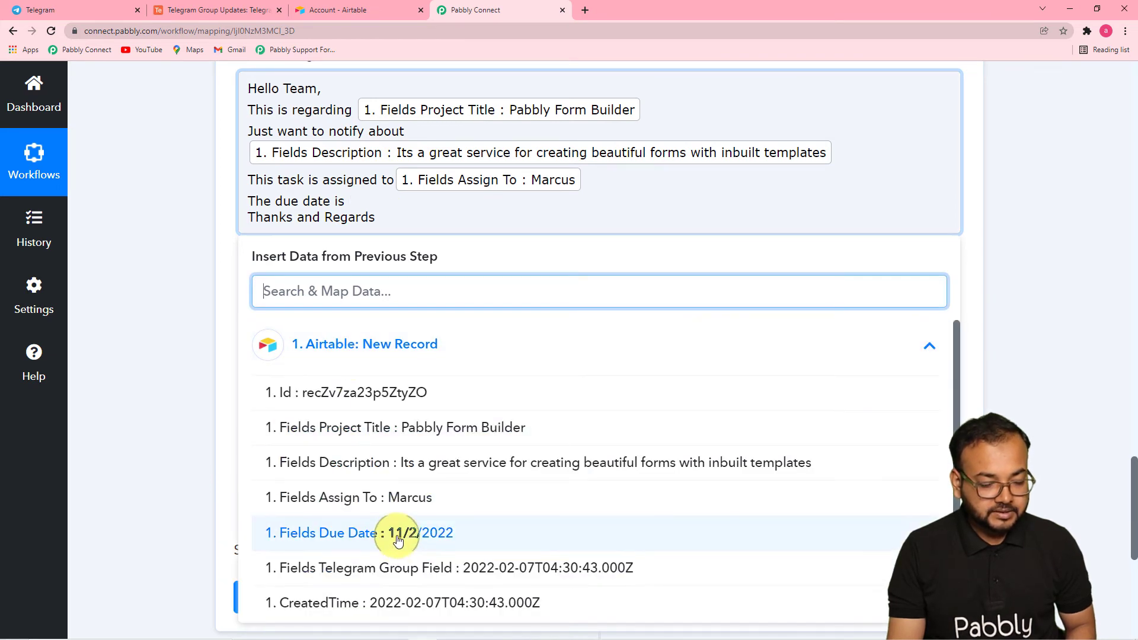
{"action": "left_click", "coordinate": [397, 540]}
{"action": "left_click", "coordinate": [183, 339]}
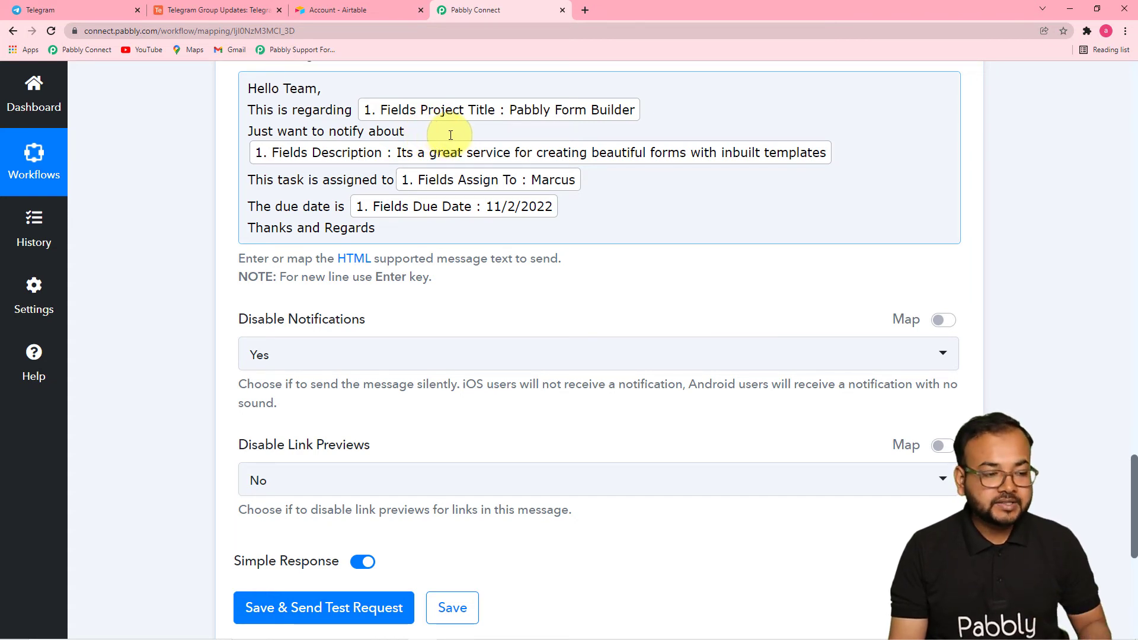
- Check the mapped record in Airtable, then return to Pabbly Connect to save the Telegram Bot action and send a test request
{"action": "left_click", "coordinate": [245, 17]}
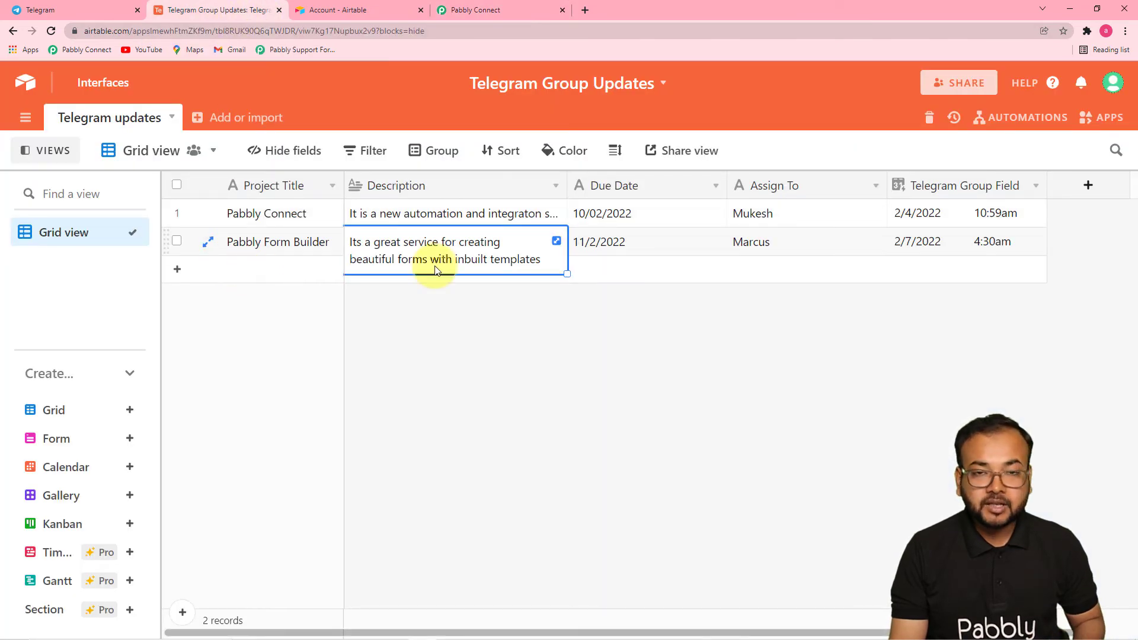
{"action": "left_click", "coordinate": [499, 13]}
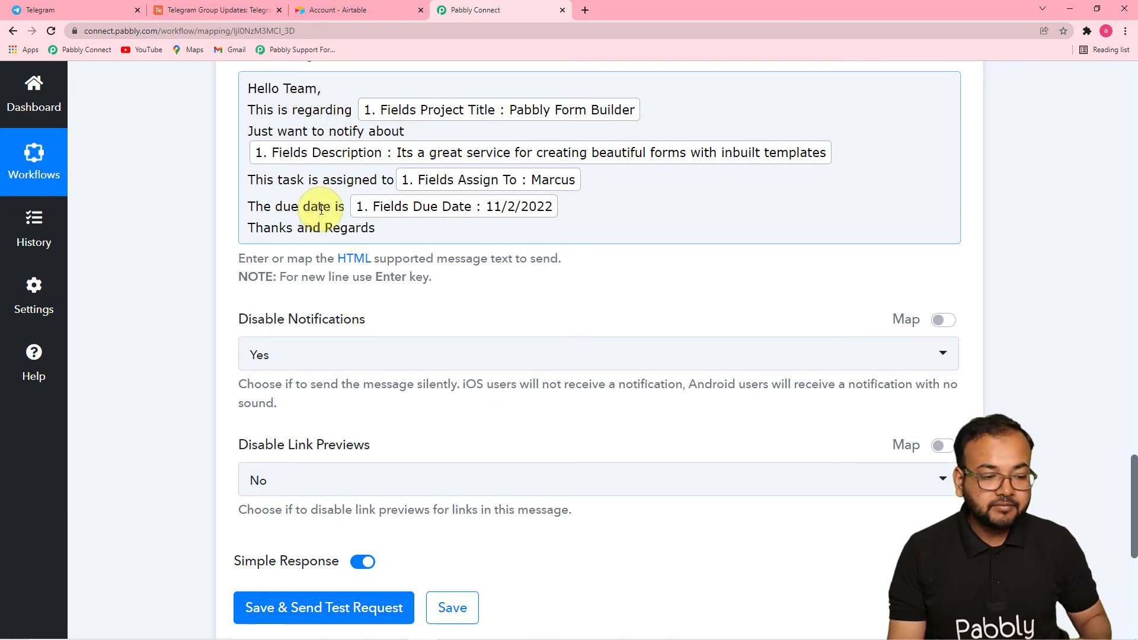
{"action": "scroll", "coordinate": [351, 330], "scroll_direction": "down", "scroll_amount": 3}
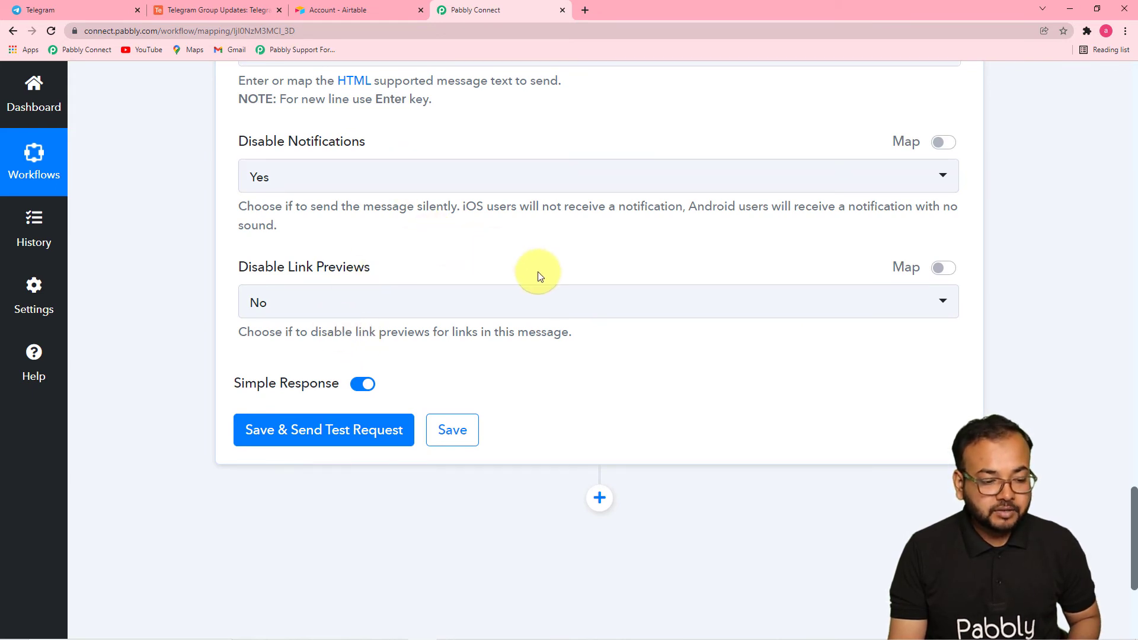
{"action": "left_click", "coordinate": [279, 438]}
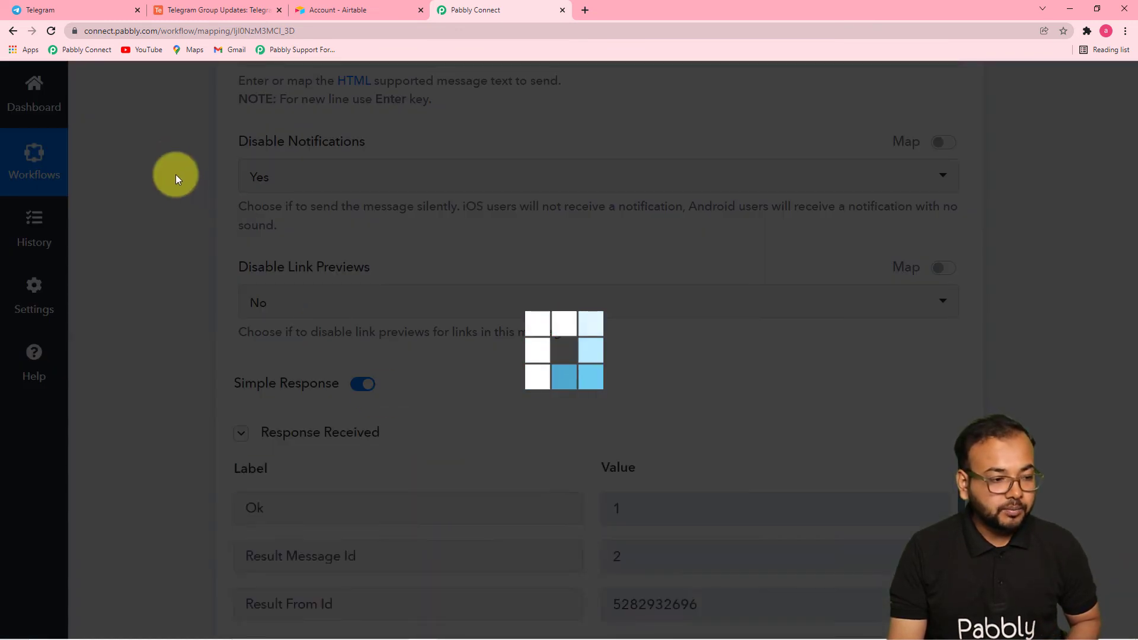
- Review the test response, check the Team pabbly group in Telegram for the bot's message, and return to Pabbly Connect
{"action": "scroll", "coordinate": [188, 316], "scroll_direction": "down", "scroll_amount": 5}
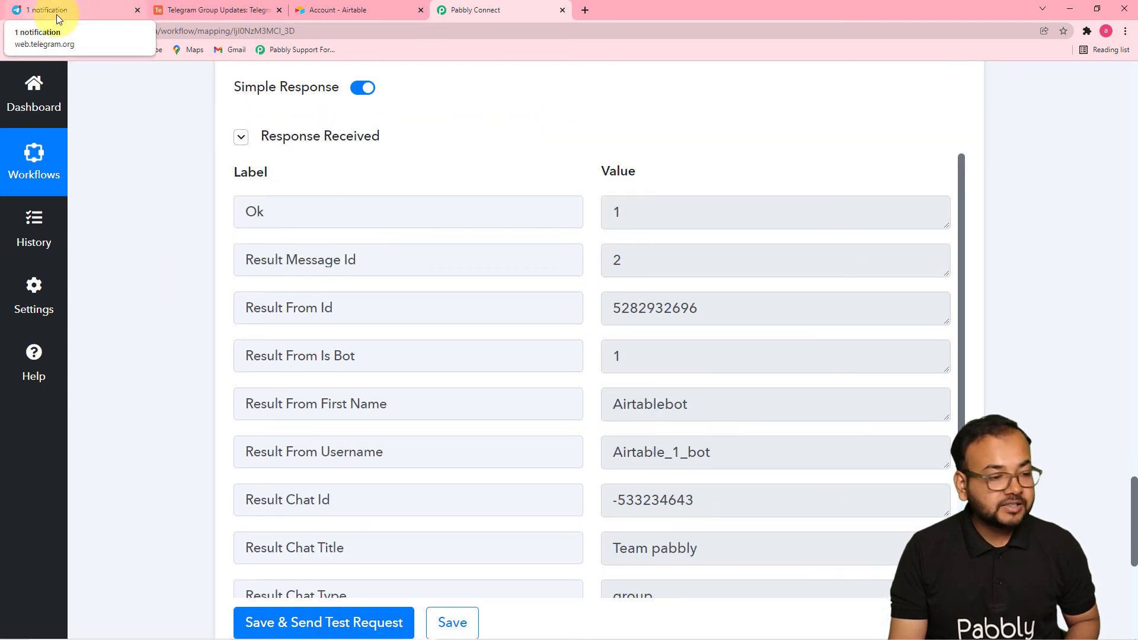
{"action": "left_click", "coordinate": [71, 10]}
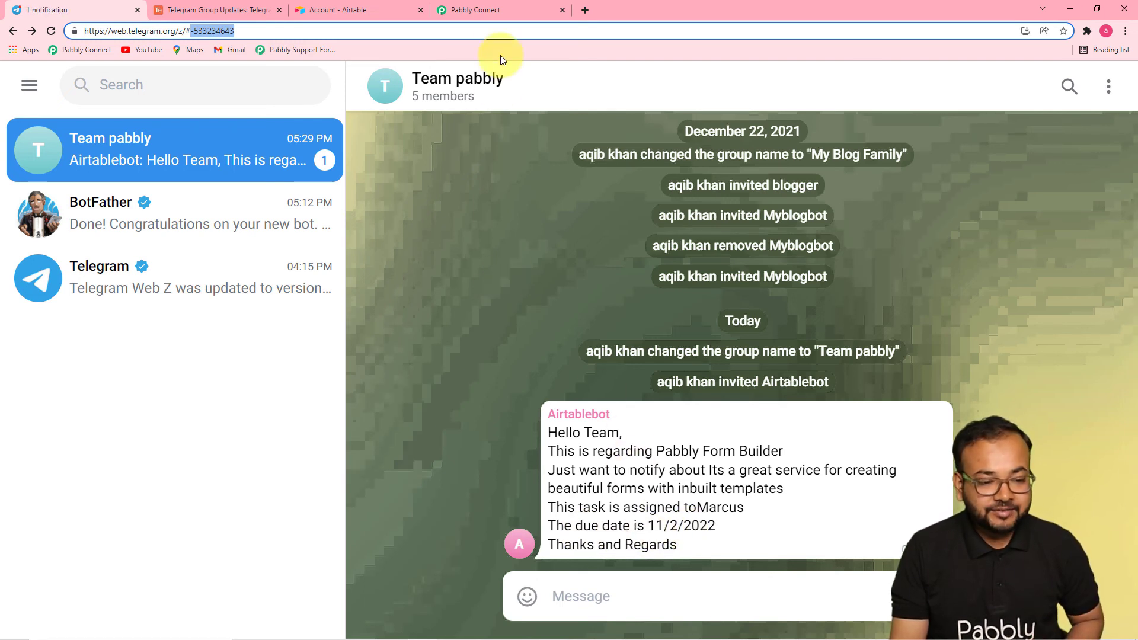
{"action": "left_click", "coordinate": [474, 9]}
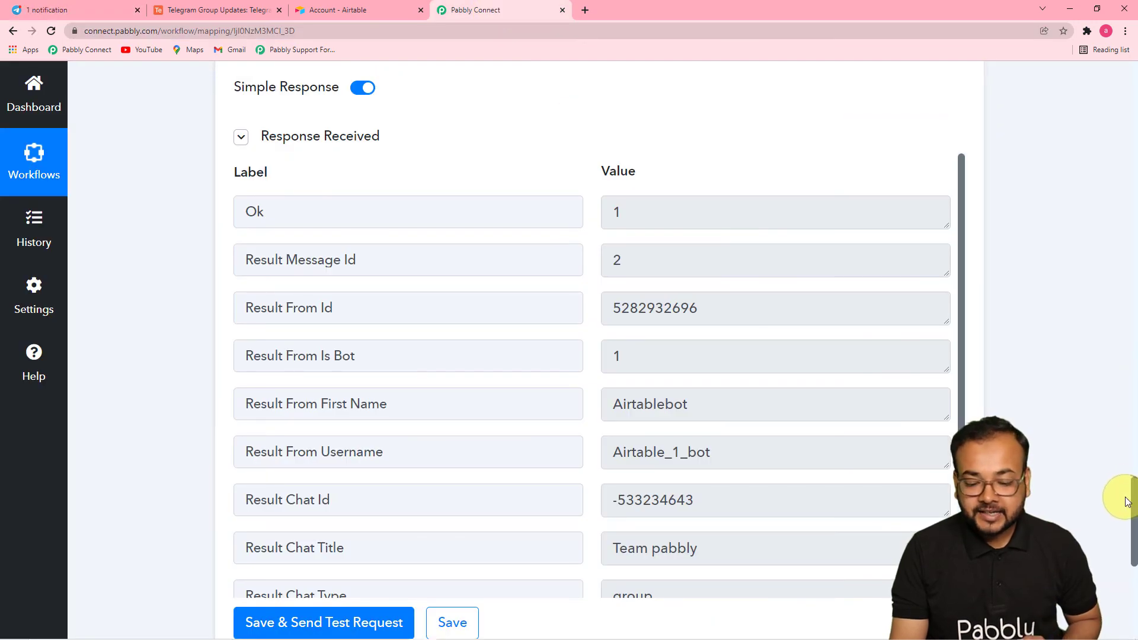
- Review the workflow's Airtable trigger and Telegram Bot action, and revisit the Airtable table and Telegram group before returning to Pabbly Connect
{"action": "left_click_drag", "start_coordinate": [1133, 533], "coordinate": [1117, 144]}
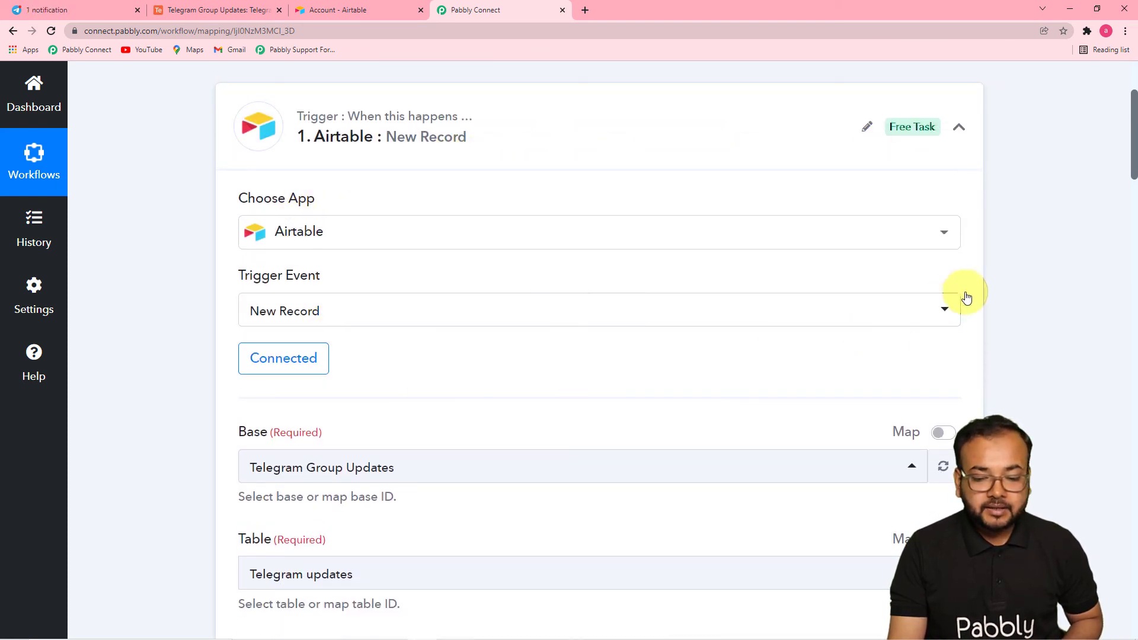
{"action": "left_click_drag", "start_coordinate": [1132, 153], "coordinate": [1127, 382]}
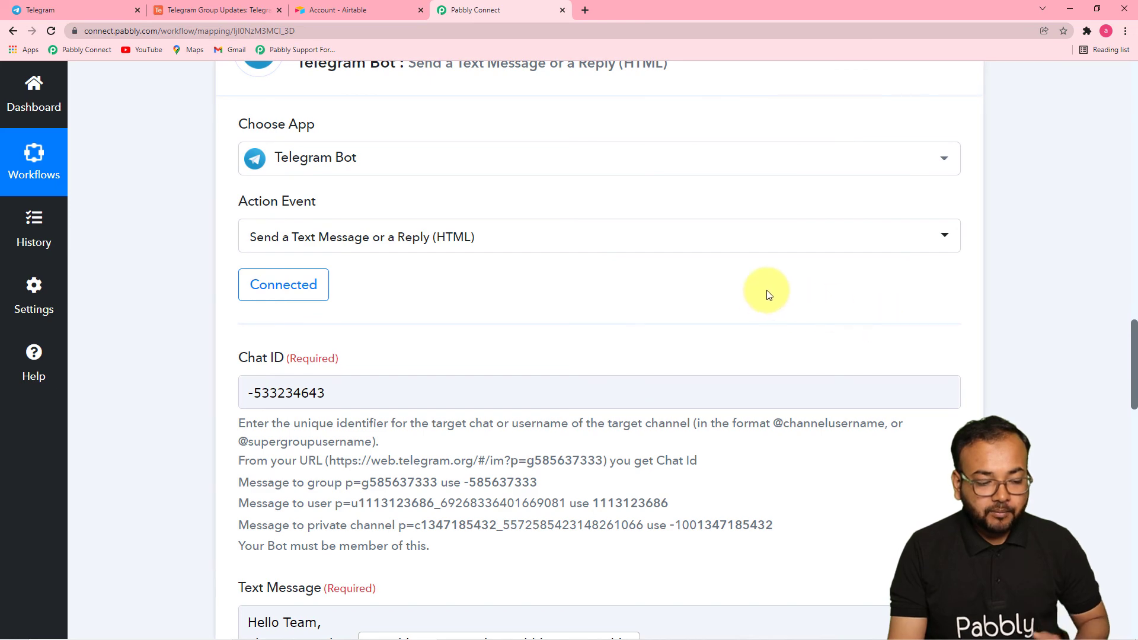
{"action": "left_click_drag", "start_coordinate": [1133, 345], "coordinate": [1131, 410]}
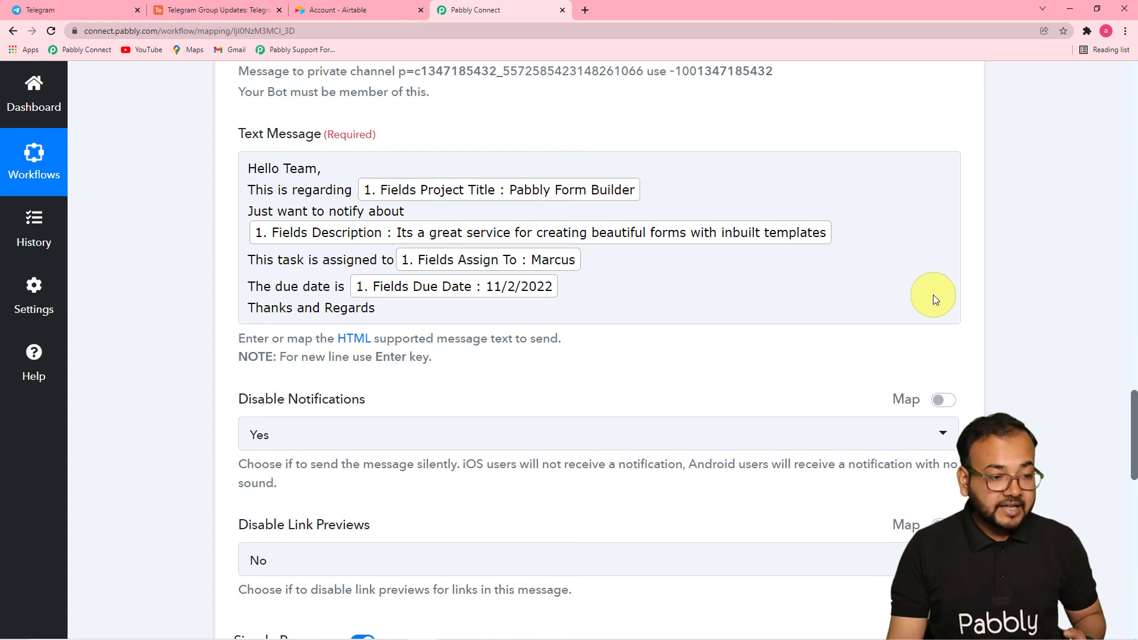
{"action": "left_click", "coordinate": [211, 10]}
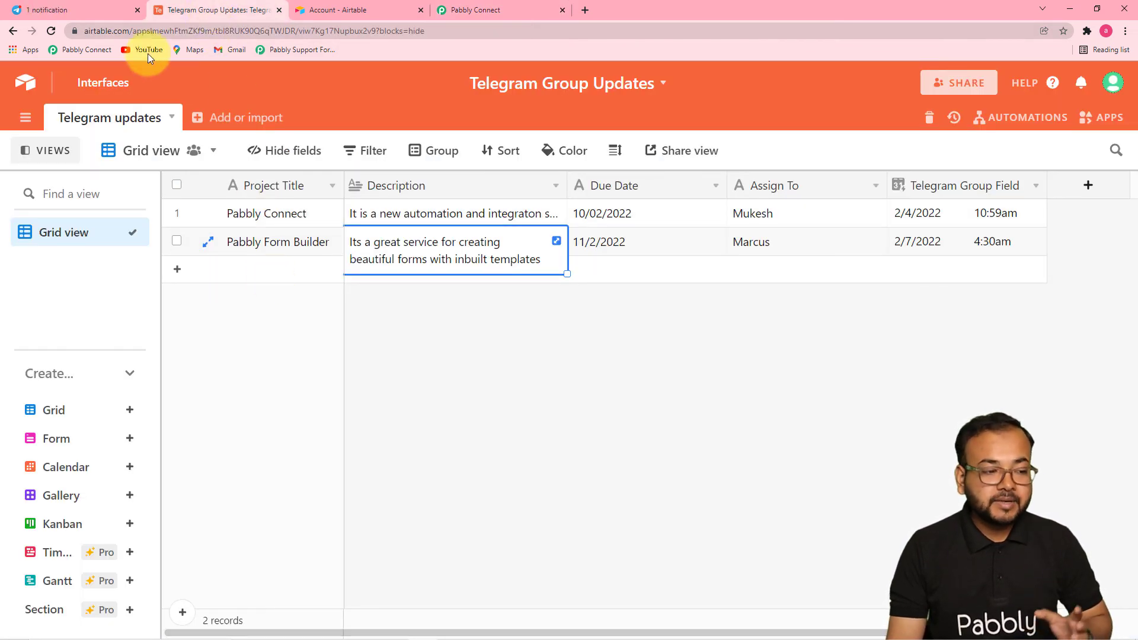
{"action": "left_click", "coordinate": [115, 12]}
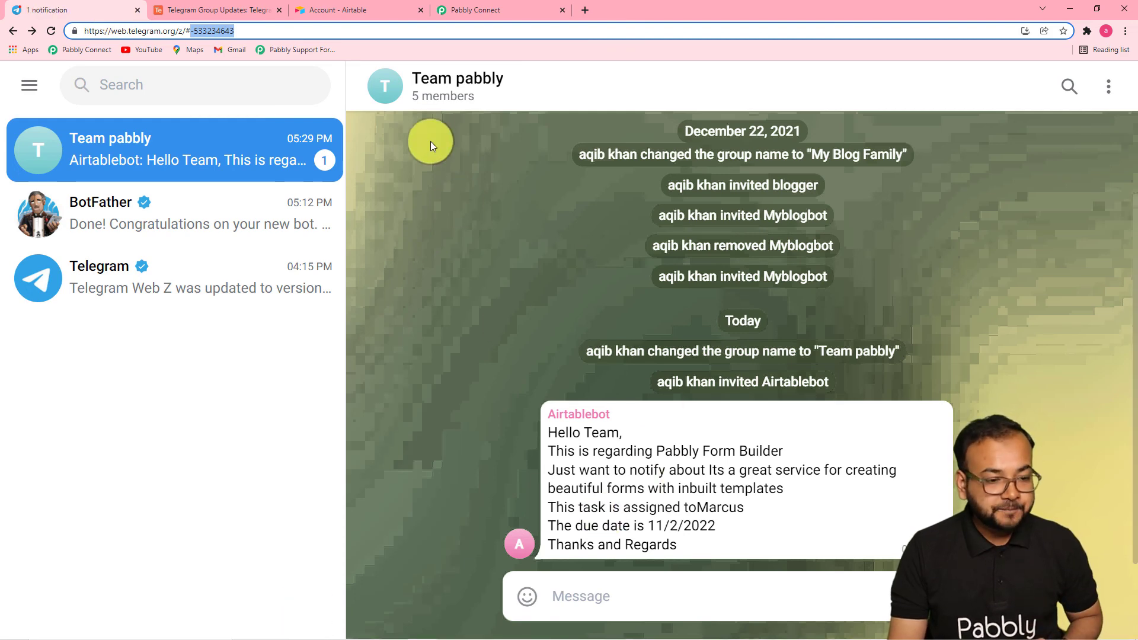
{"action": "left_click", "coordinate": [480, 12]}
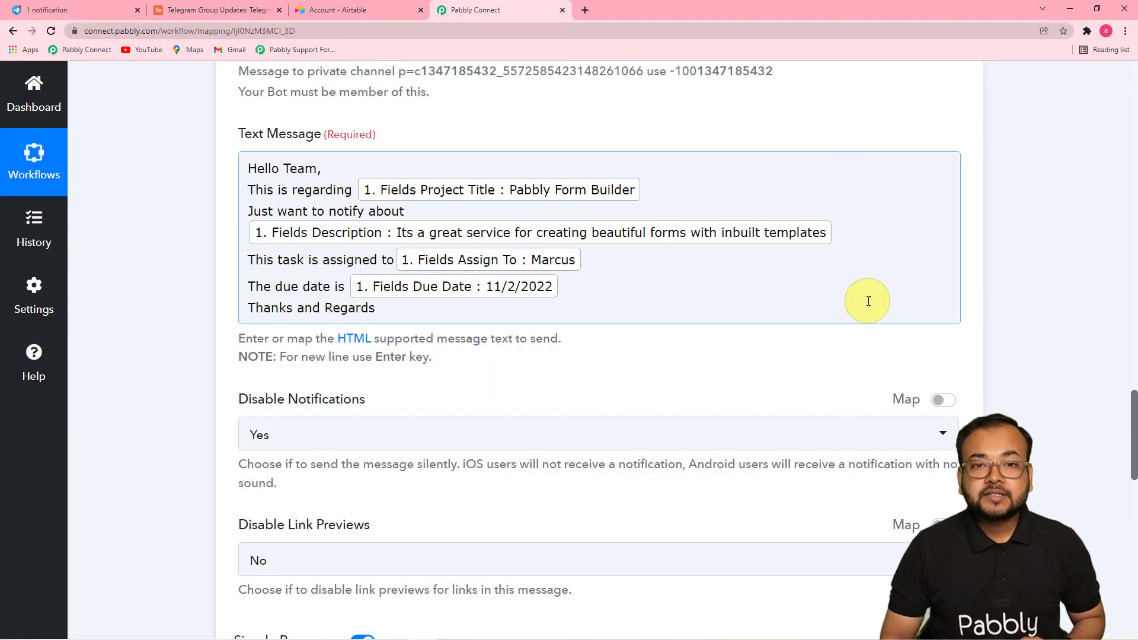